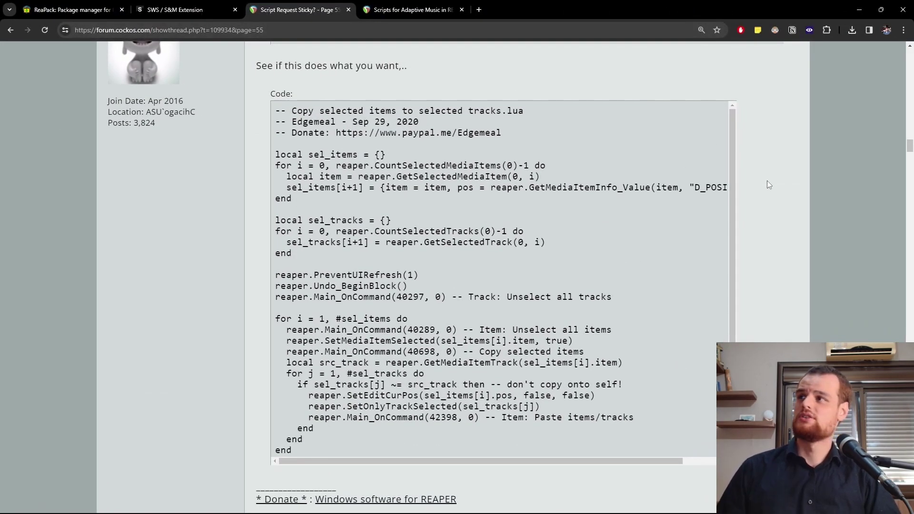
# Step: Zoom the forum page to 110%, highlight the entire copy-items script code, and minimize Chrome
pyautogui.hotkey('ctrl', '-')
pyautogui.hotkey('ctrl', '-')
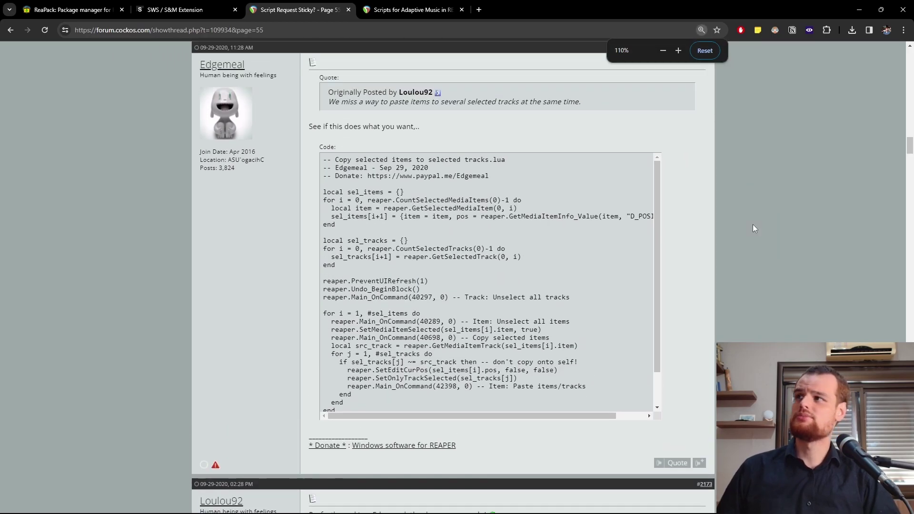
pyautogui.scroll(-2, 373, 364)
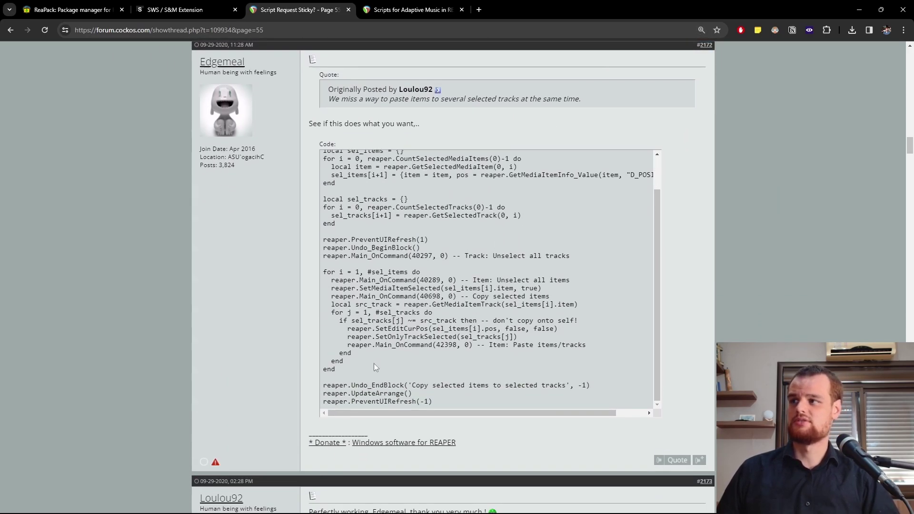
pyautogui.moveTo(441, 401); pyautogui.dragTo(367, 349)
pyautogui.scroll(2, 253, 212)
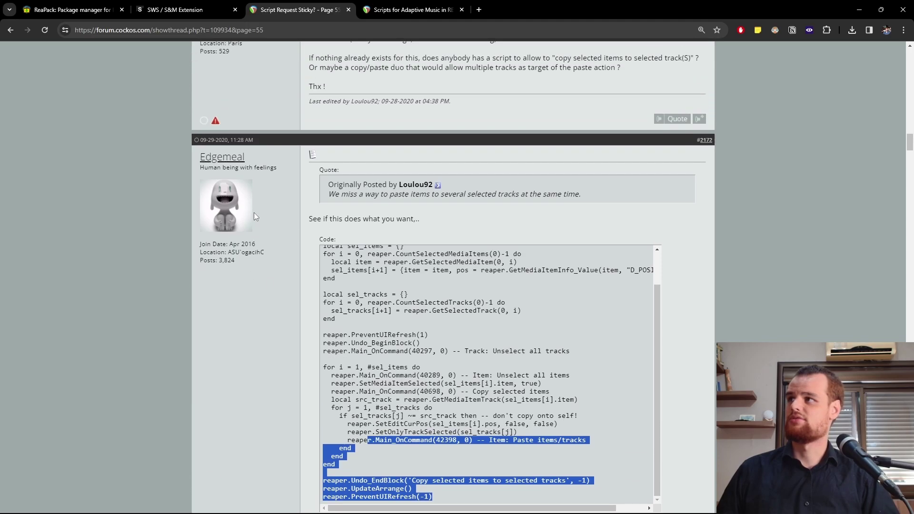
pyautogui.scroll(-2, 220, 154)
pyautogui.click(421, 350)
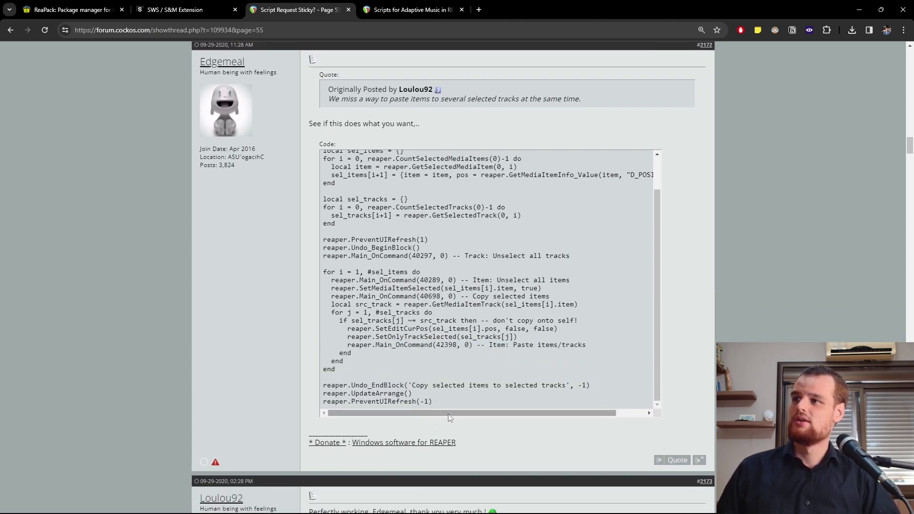
pyautogui.moveTo(434, 402); pyautogui.dragTo(310, 154)
pyautogui.hotkey('ctrl', 'c')
pyautogui.scroll(2, 433, 234)
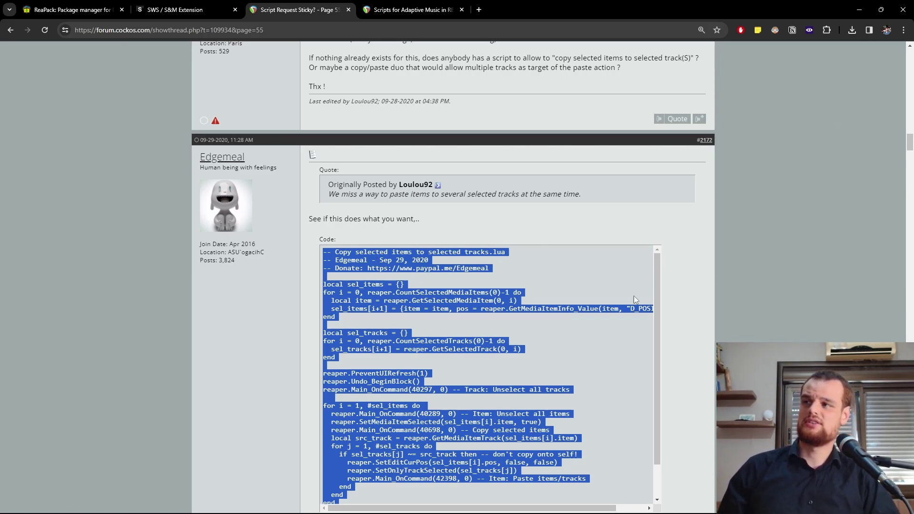
pyautogui.scroll(-4, 633, 299)
pyautogui.scroll(1, 446, 265)
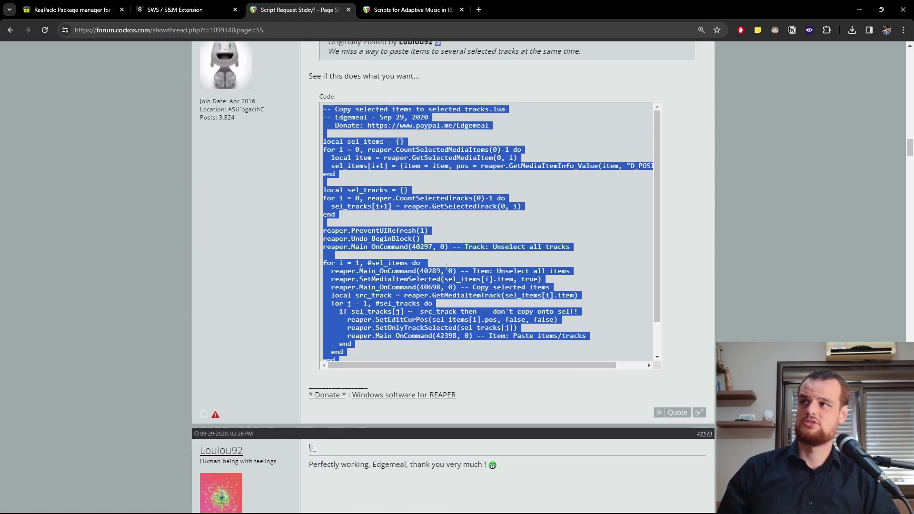
pyautogui.click(859, 10)
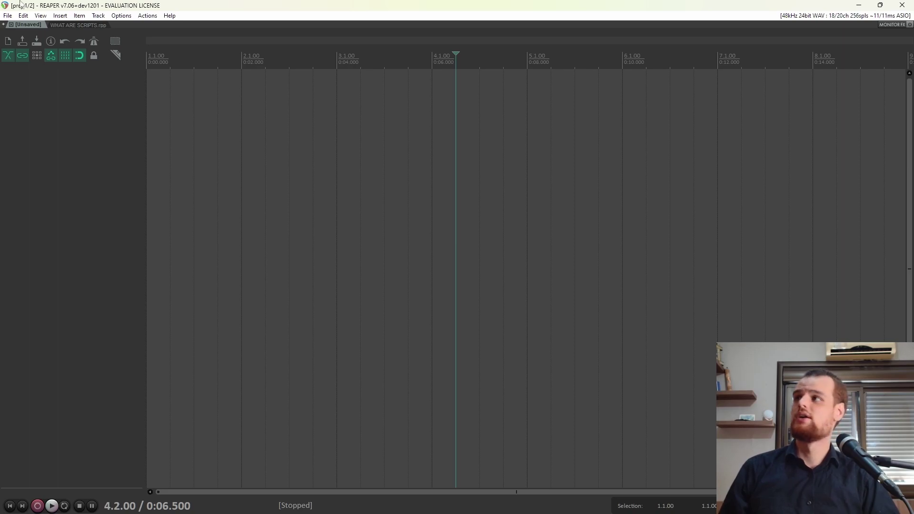
# Step: From the Actions list, start creating a new ReaScript
pyautogui.click(141, 18)
pyautogui.click(157, 25)
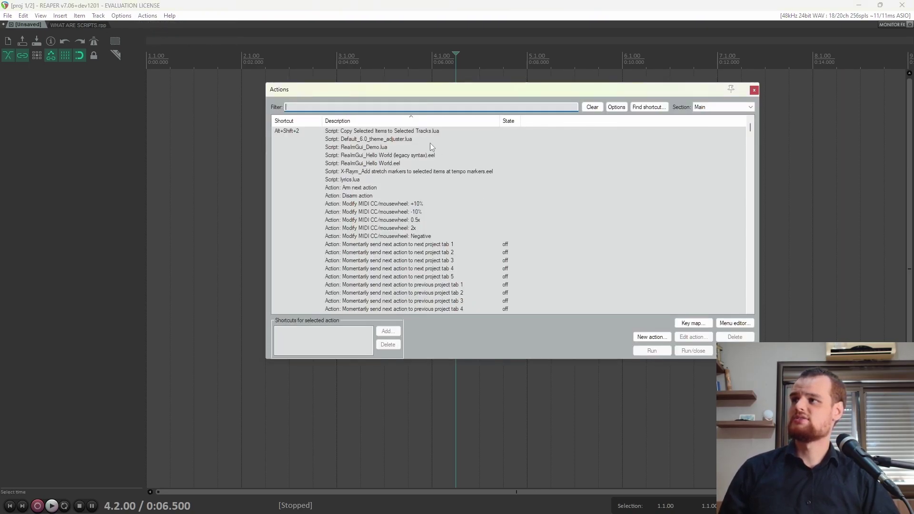
pyautogui.click(651, 337)
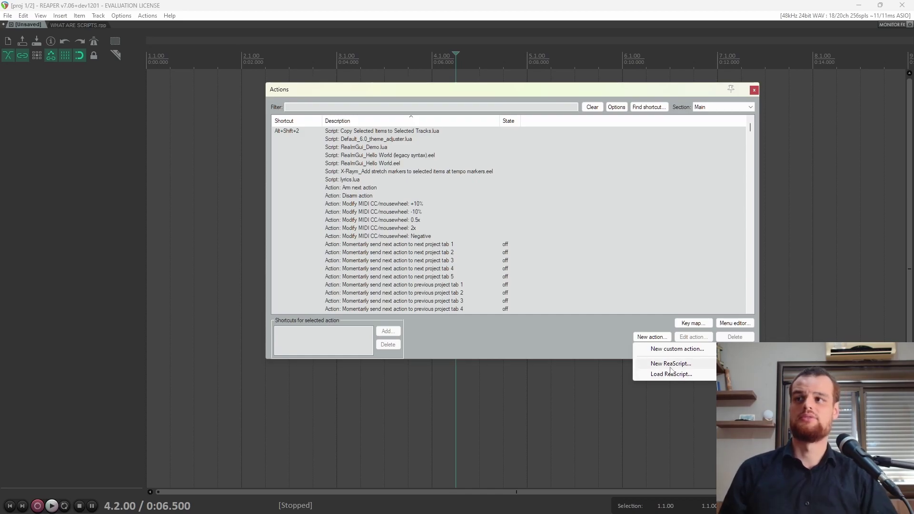
pyautogui.click(671, 364)
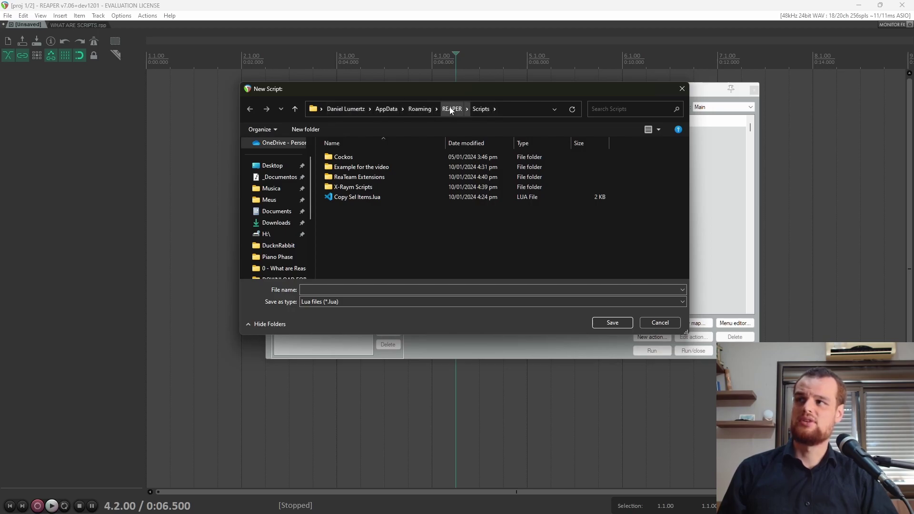
# Step: Create a new folder named 'Added Scripts' inside the Scripts folder
pyautogui.rightClick(432, 244)
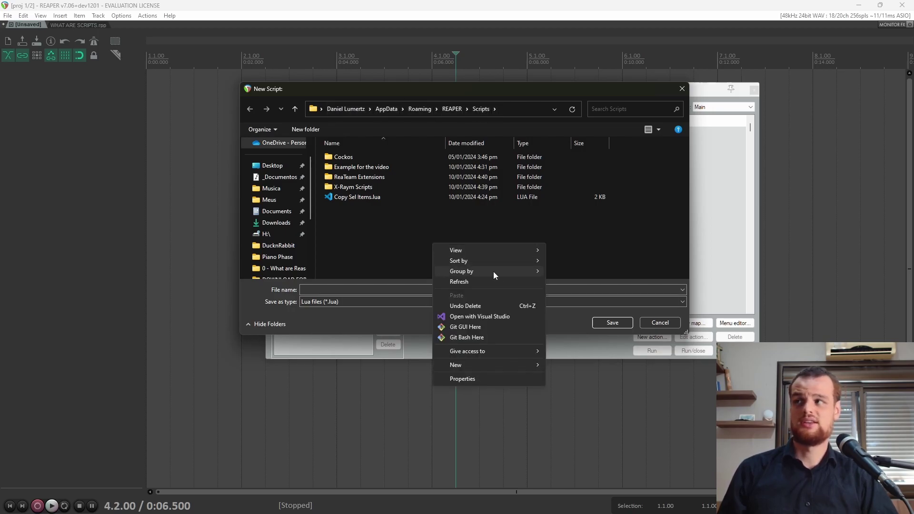
pyautogui.moveTo(521, 365)
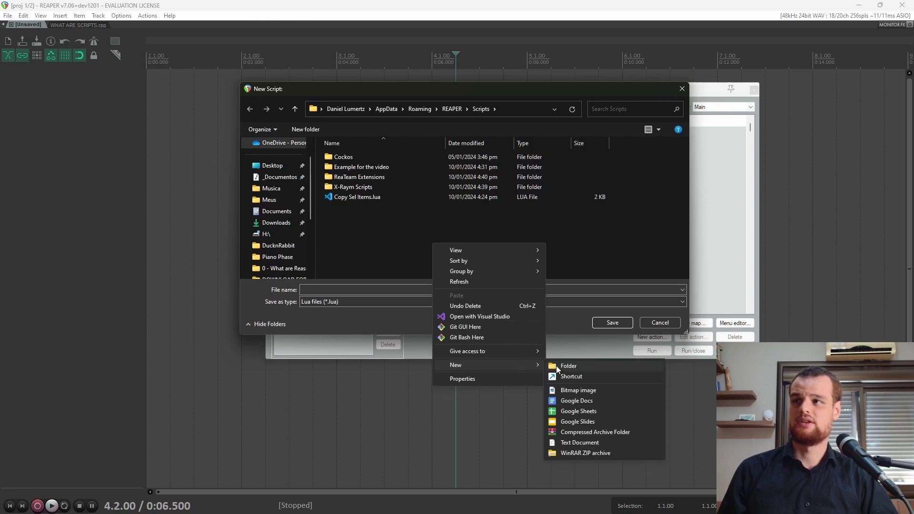
pyautogui.click(556, 366)
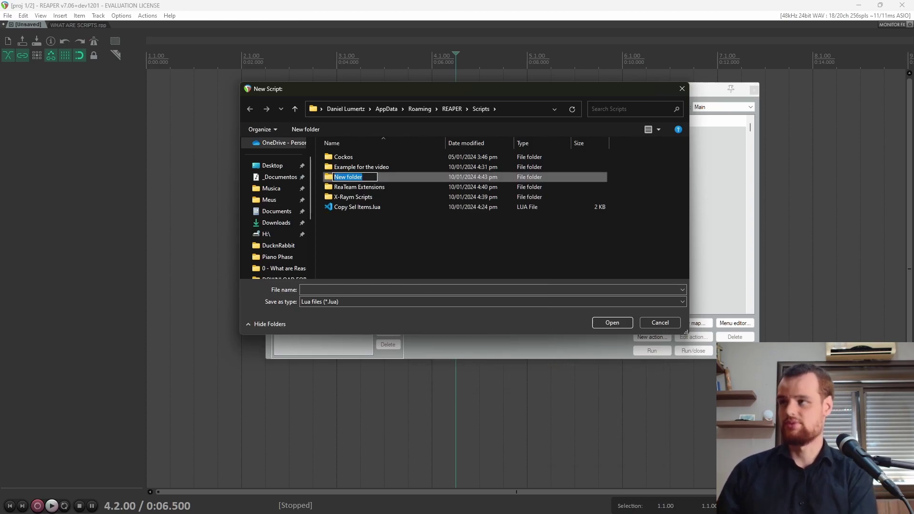
pyautogui.write('eDGE')
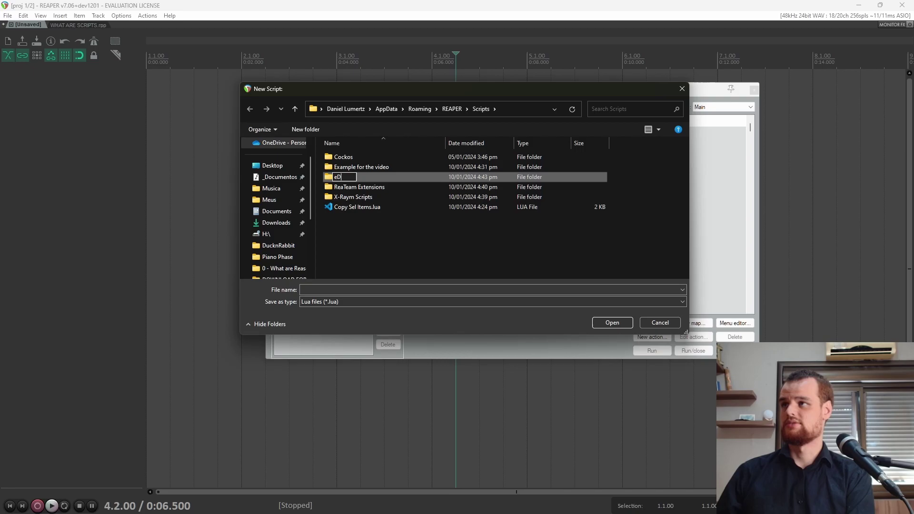
pyautogui.press('BackSpace')
pyautogui.press('BackSpace')
pyautogui.press('BackSpace')
pyautogui.press('BackSpace')
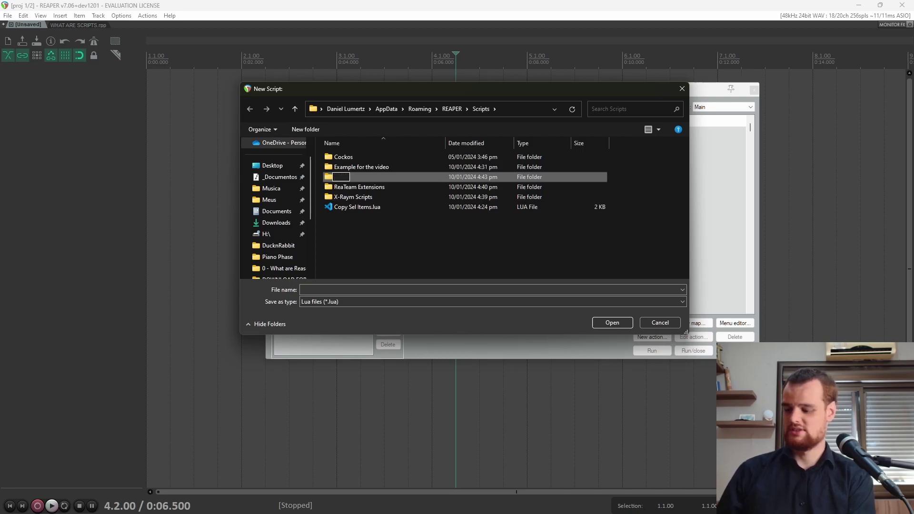
pyautogui.write('Added Scripts')
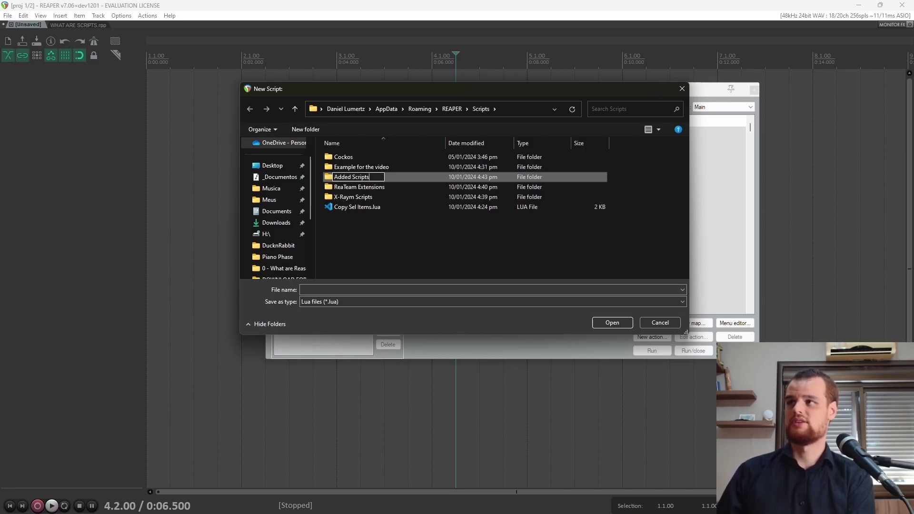
pyautogui.press('Return')
pyautogui.press('Return')
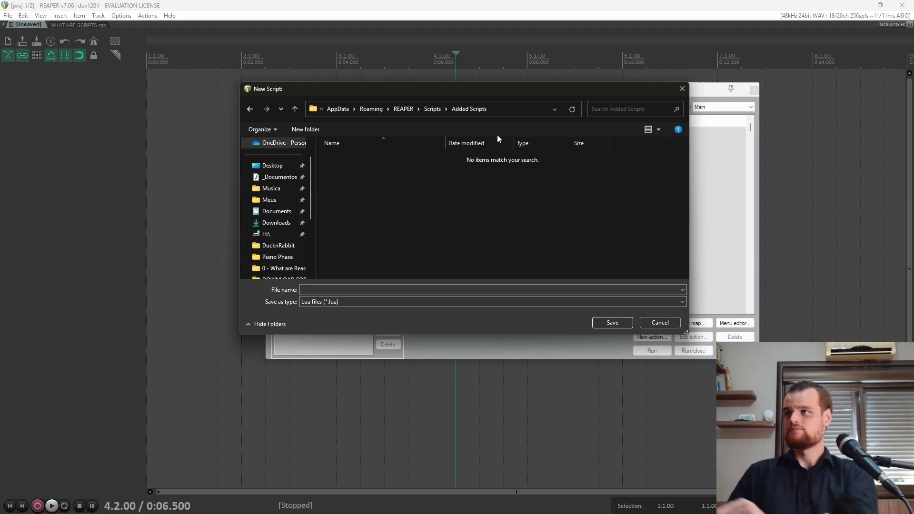
# Step: Name the script 'Copy Selected Items to Selected Tracks.lua' and save it
pyautogui.rightClick(412, 219)
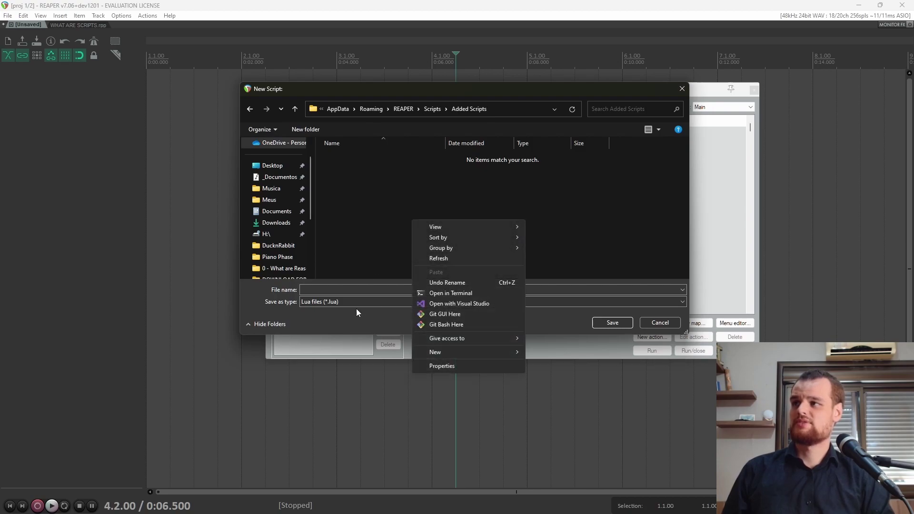
pyautogui.click(336, 289)
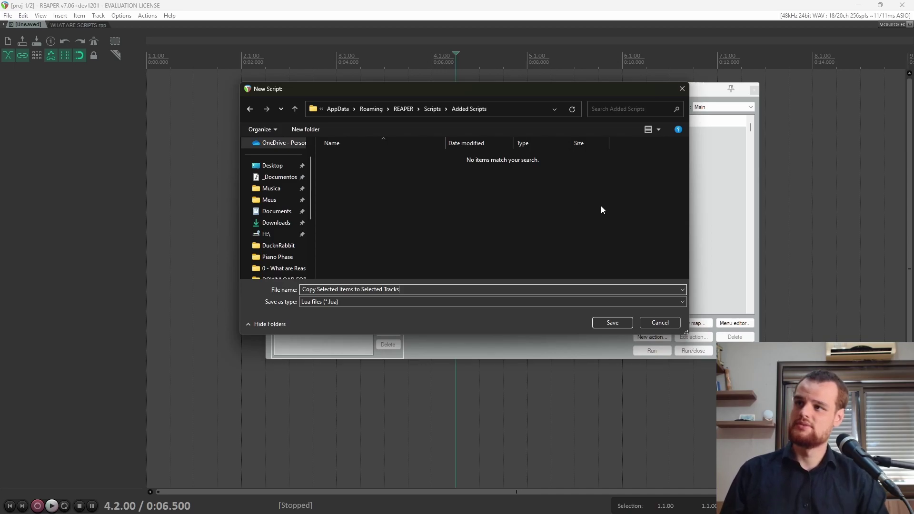
pyautogui.click(623, 323)
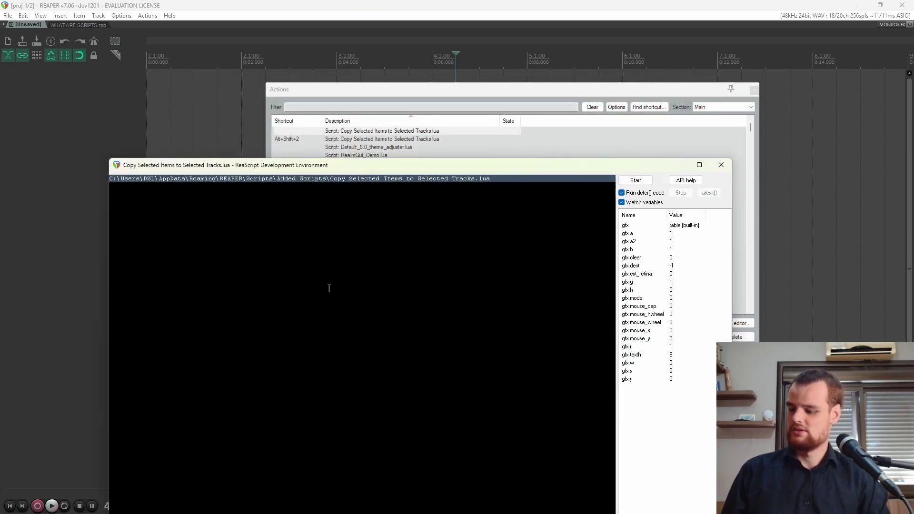
# Step: Paste the copied code into the script and add four empty tracks
pyautogui.hotkey('ctrl', 'v')
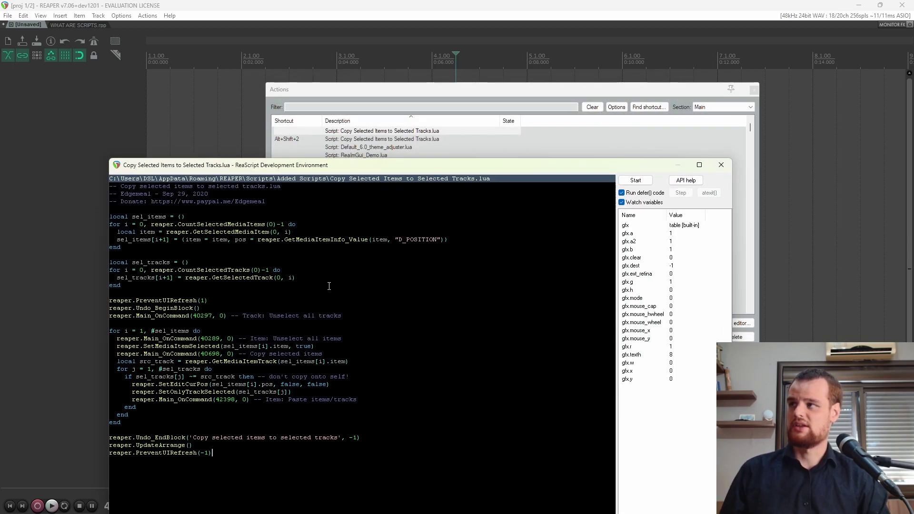
pyautogui.doubleClick(41, 189)
pyautogui.doubleClick(40, 262)
pyautogui.doubleClick(35, 264)
pyautogui.doubleClick(46, 317)
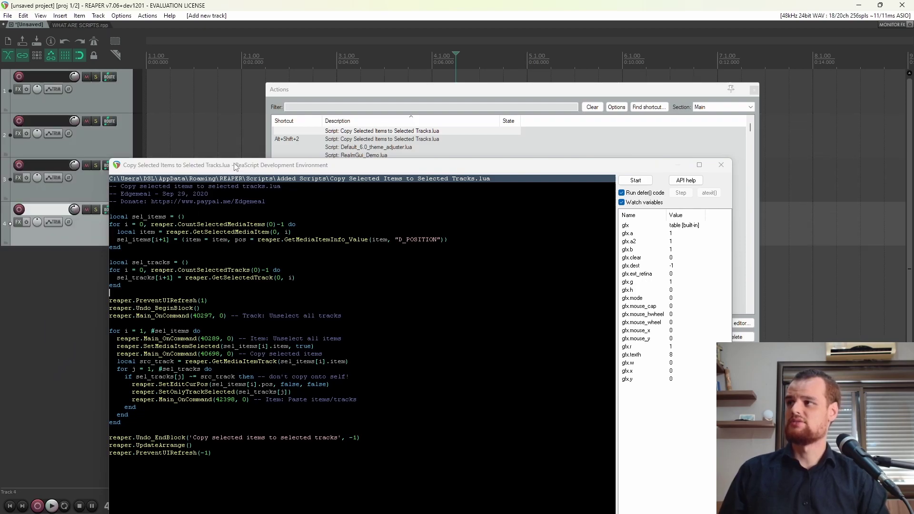
# Step: Draw a MIDI item on track 1, copy it to bars 3 and 4, and select all three
pyautogui.moveTo(234, 166); pyautogui.dragTo(499, 212)
pyautogui.moveTo(195, 91)
pyautogui.mouseDown()
pyautogui.moveTo(326, 84)
pyautogui.moveTo(355, 99)
pyautogui.mouseUp()
pyautogui.moveTo(262, 93); pyautogui.dragTo(357, 88)
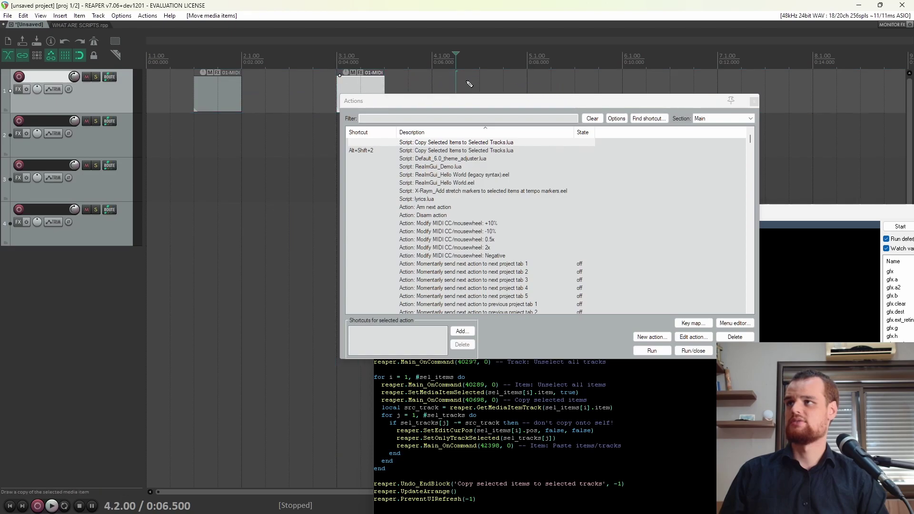
pyautogui.keyDown('ctrl'); pyautogui.click(469, 84); pyautogui.keyUp('ctrl')
pyautogui.moveTo(557, 95); pyautogui.dragTo(191, 71)
# Step: Close the Actions list and reposition the ReaScript editor window
pyautogui.click(393, 461)
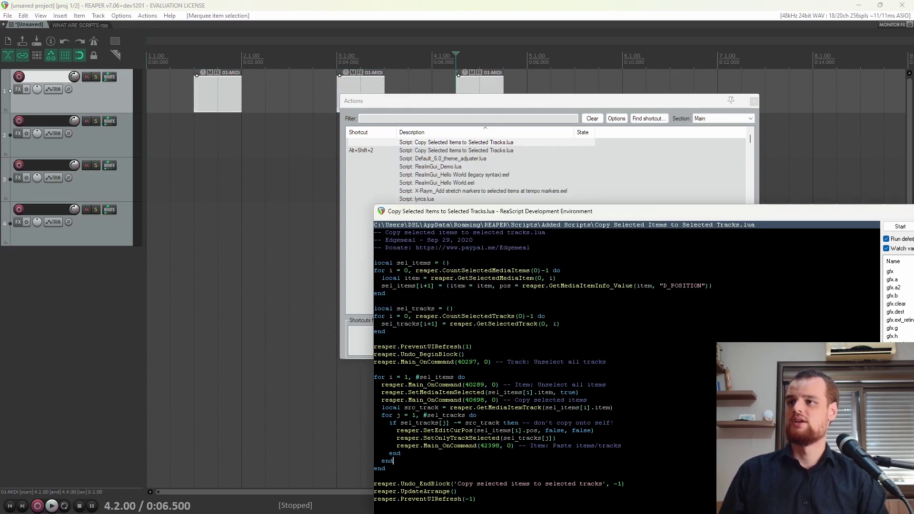
pyautogui.hotkey('shift', 'Home')
pyautogui.click(754, 101)
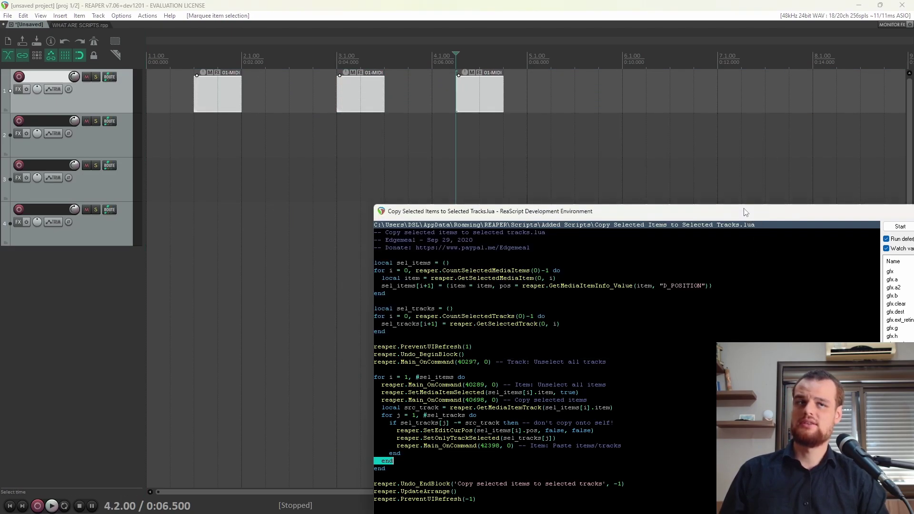
pyautogui.moveTo(746, 212); pyautogui.dragTo(533, 91)
pyautogui.click(487, 333)
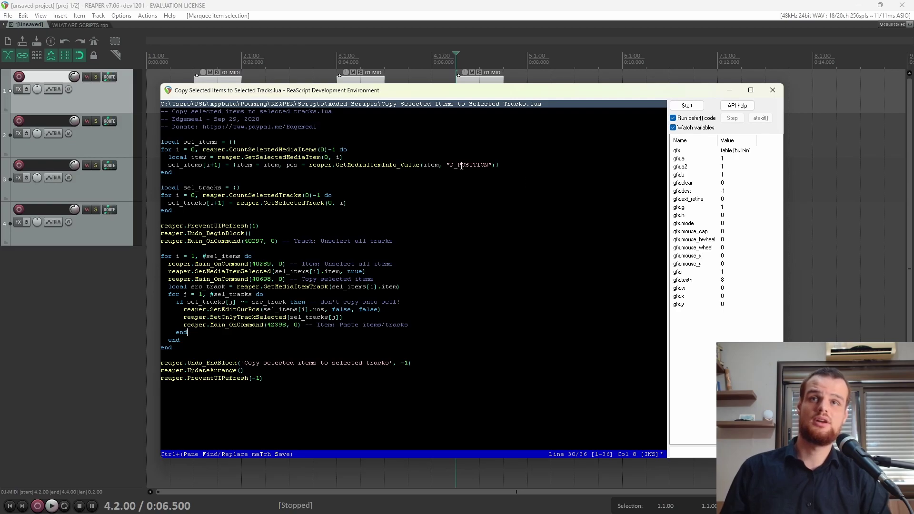
# Step: Select tracks 2–4 and all of track 1's items, then save and run the script
pyautogui.moveTo(542, 93); pyautogui.dragTo(796, 153)
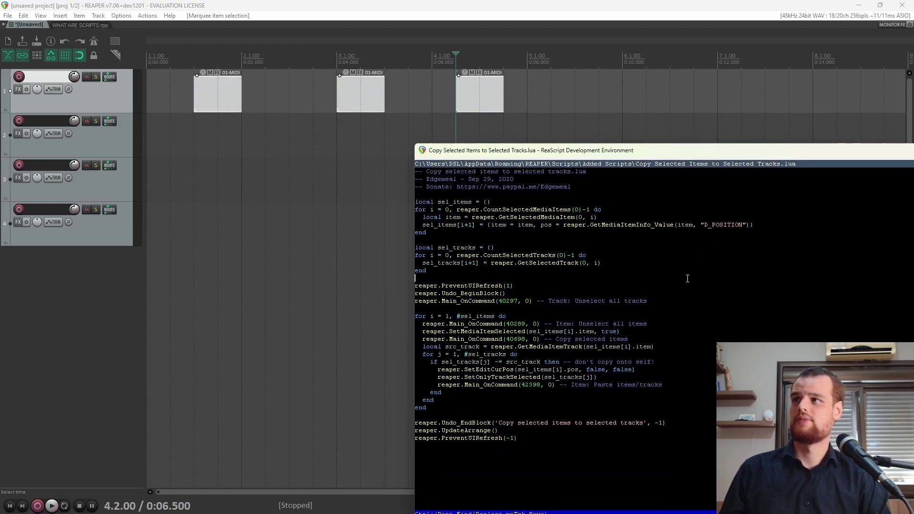
pyautogui.hotkey('ctrl', 's')
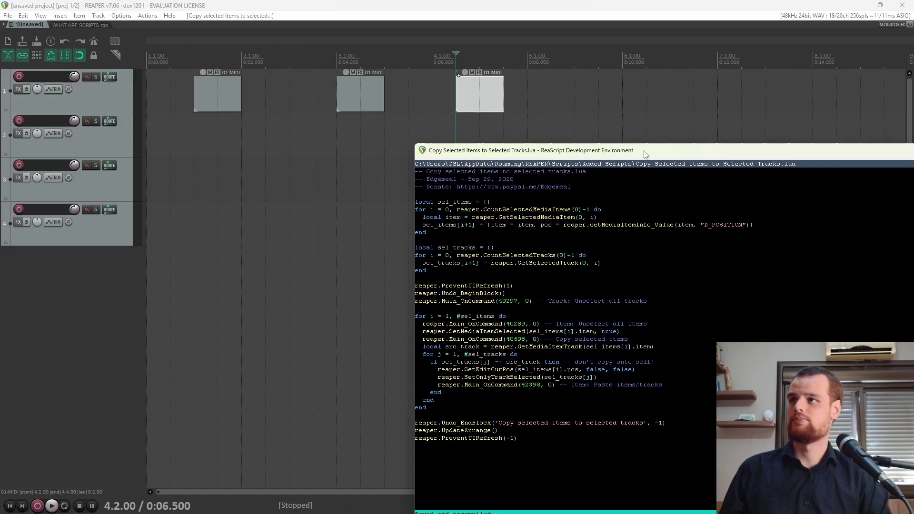
pyautogui.moveTo(650, 152); pyautogui.dragTo(721, 119)
pyautogui.click(122, 144)
pyautogui.keyDown('shift'); pyautogui.click(114, 224); pyautogui.keyUp('shift')
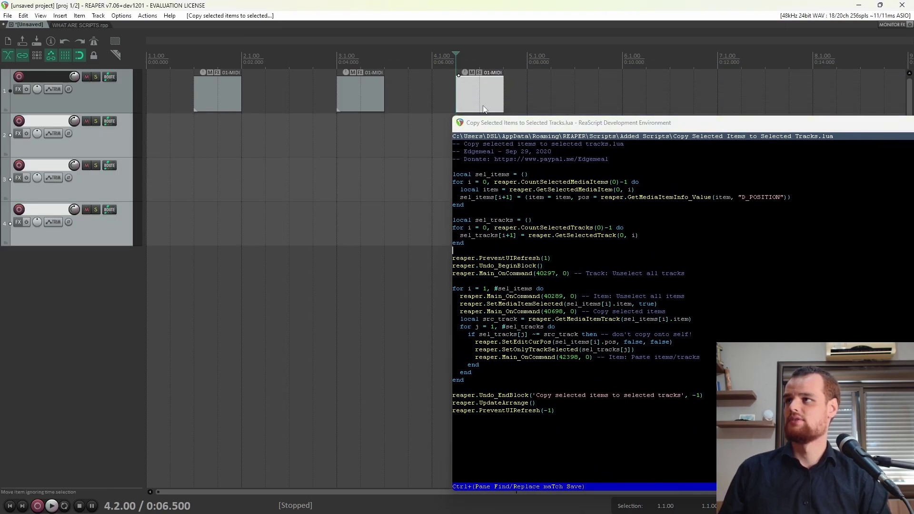
pyautogui.hotkey('ctrl', 'a')
pyautogui.click(599, 283)
pyautogui.hotkey('ctrl', 's')
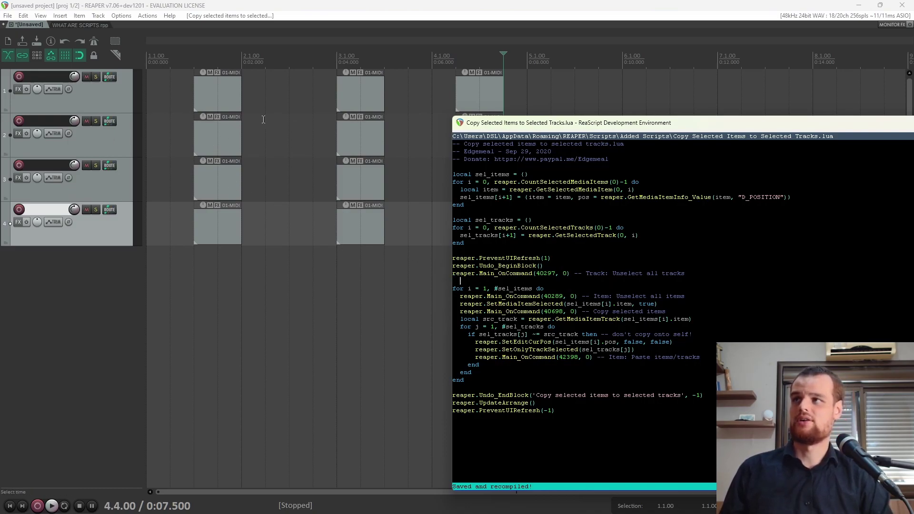
# Step: Select the MIDI items on tracks 1, 2 and 4 to check the copies
pyautogui.click(235, 84)
pyautogui.moveTo(419, 89); pyautogui.dragTo(552, 77)
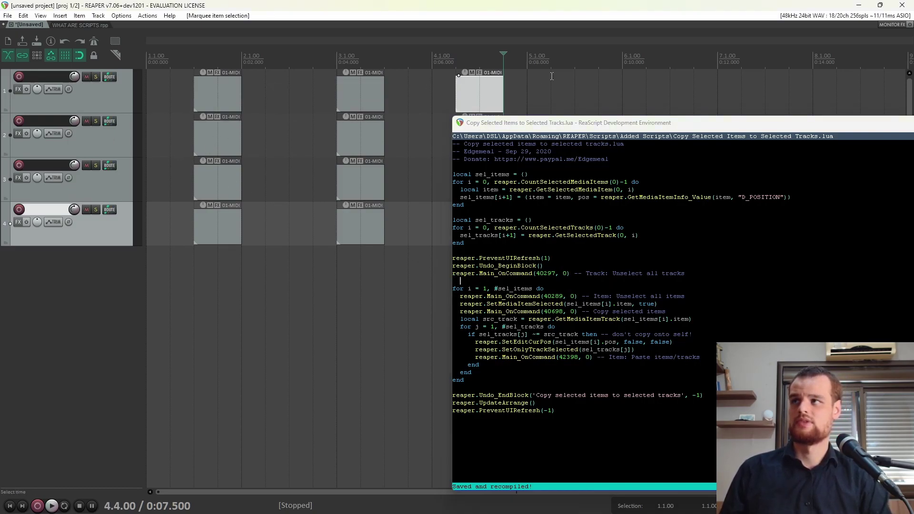
pyautogui.click(229, 146)
pyautogui.click(360, 226)
pyautogui.click(360, 138)
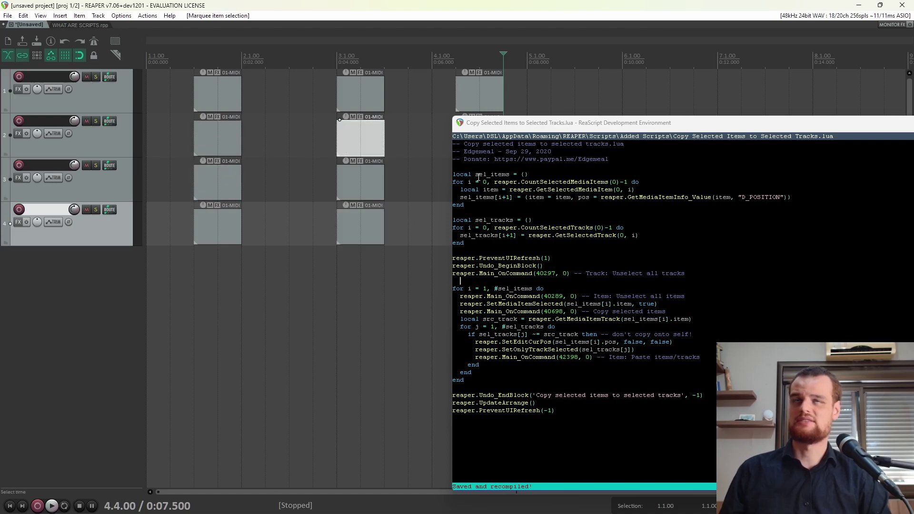
pyautogui.click(742, 143)
# Step: Close the script editor and filter the Actions list by 'Copy sel'
pyautogui.moveTo(743, 122); pyautogui.dragTo(347, 110)
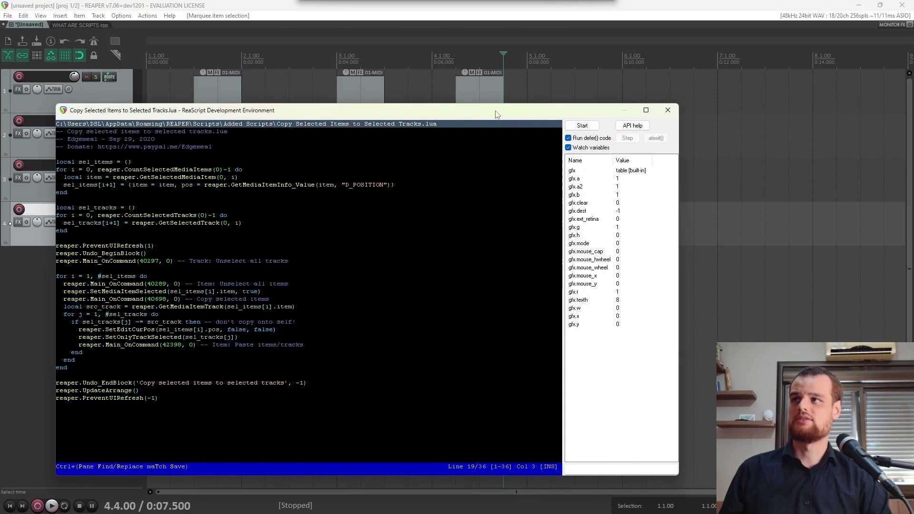
pyautogui.click(667, 111)
pyautogui.hotkey('shift', '/')
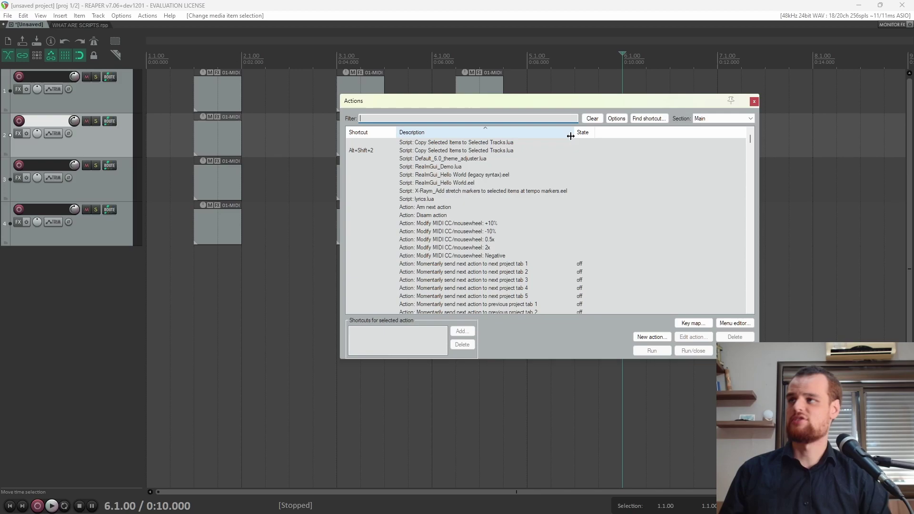
pyautogui.write('Copy sel')
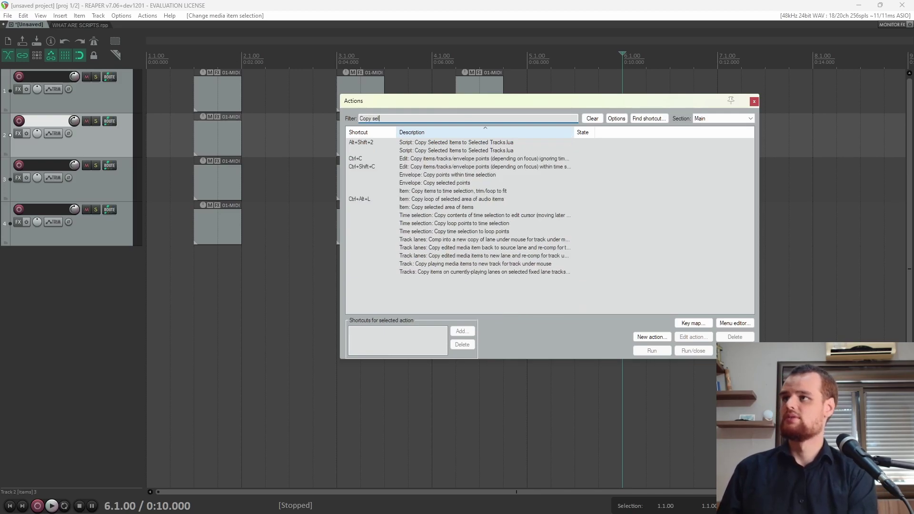
pyautogui.click(429, 145)
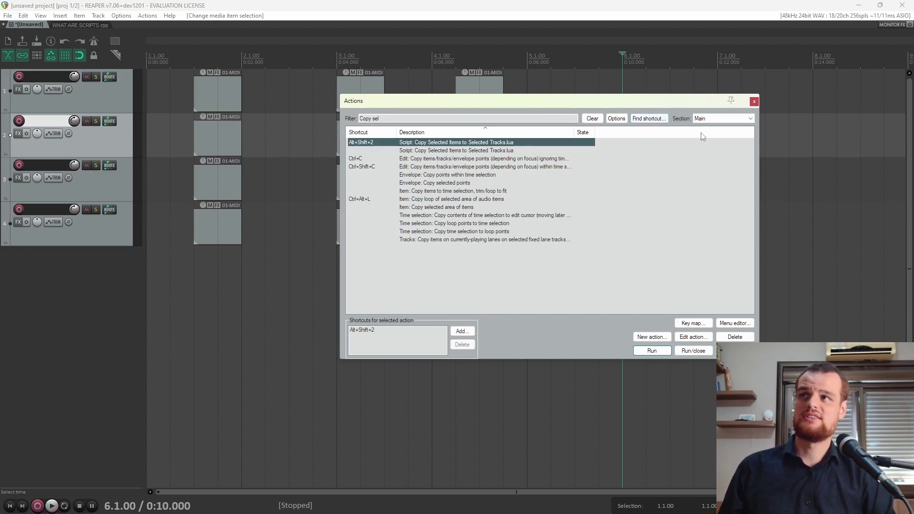
# Step: Switch the Actions list Section to MIDI Editor
pyautogui.click(725, 119)
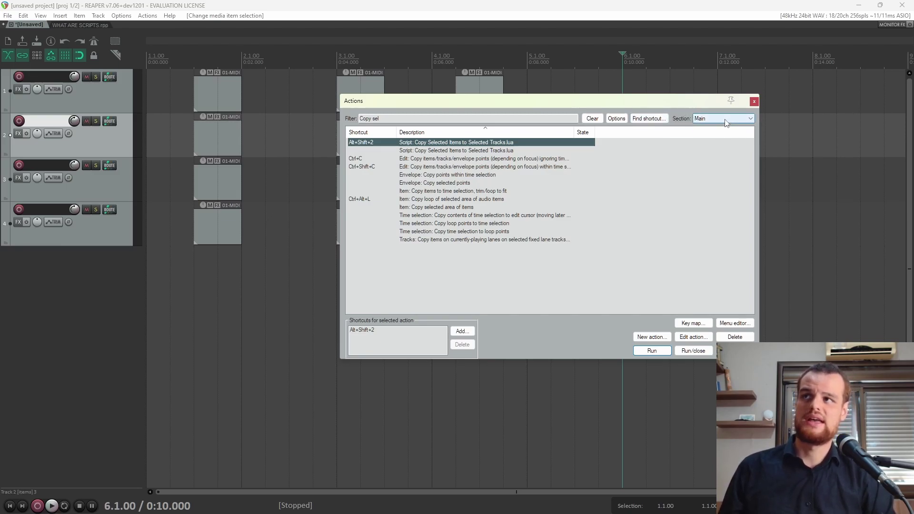
pyautogui.click(725, 121)
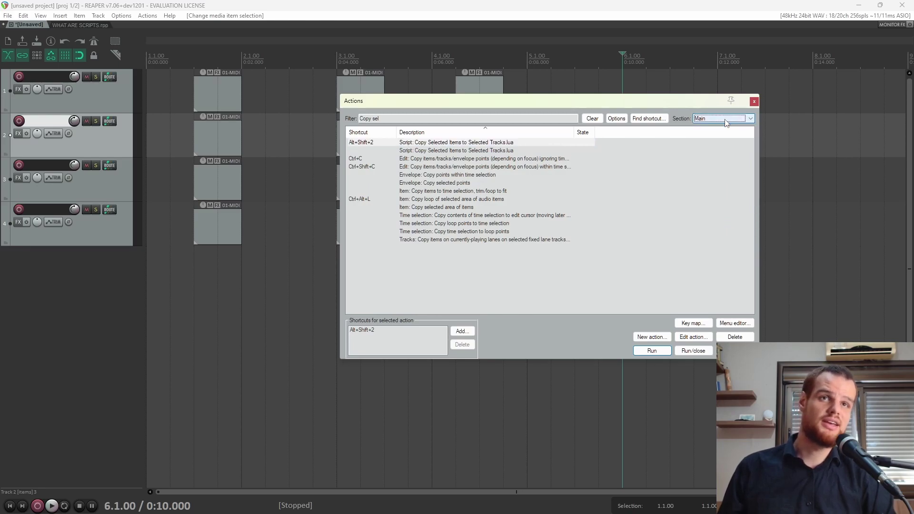
pyautogui.click(726, 120)
pyautogui.click(726, 120)
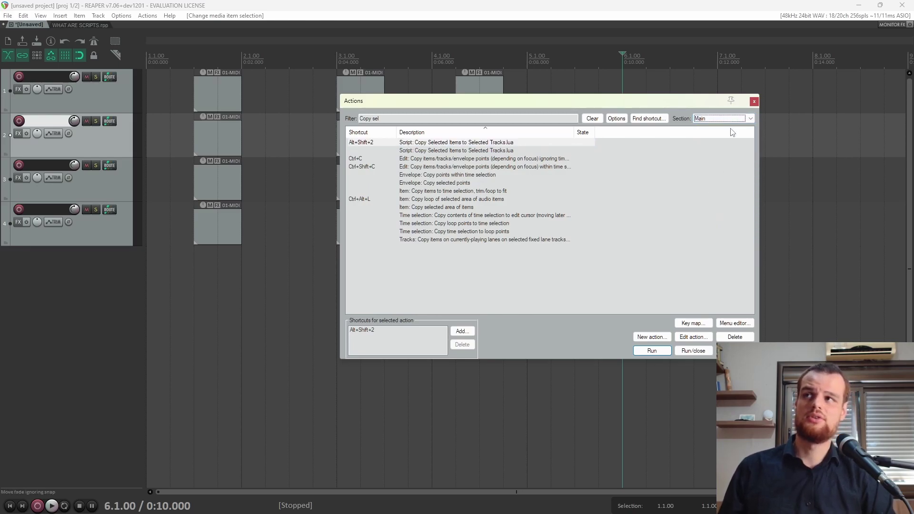
pyautogui.click(725, 120)
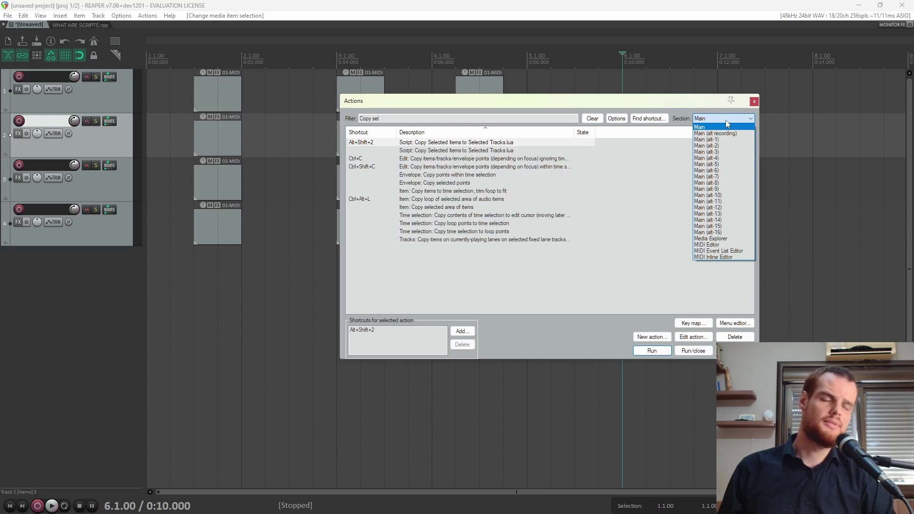
pyautogui.click(722, 244)
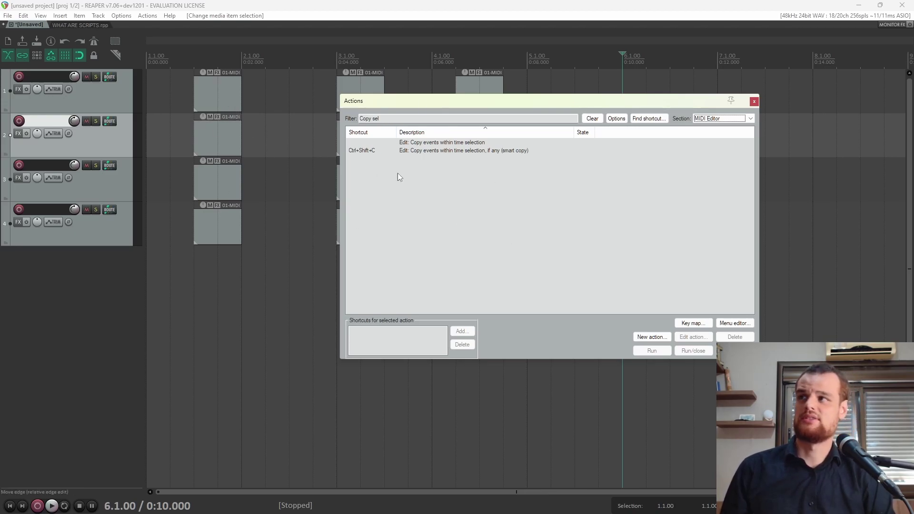
pyautogui.click(721, 119)
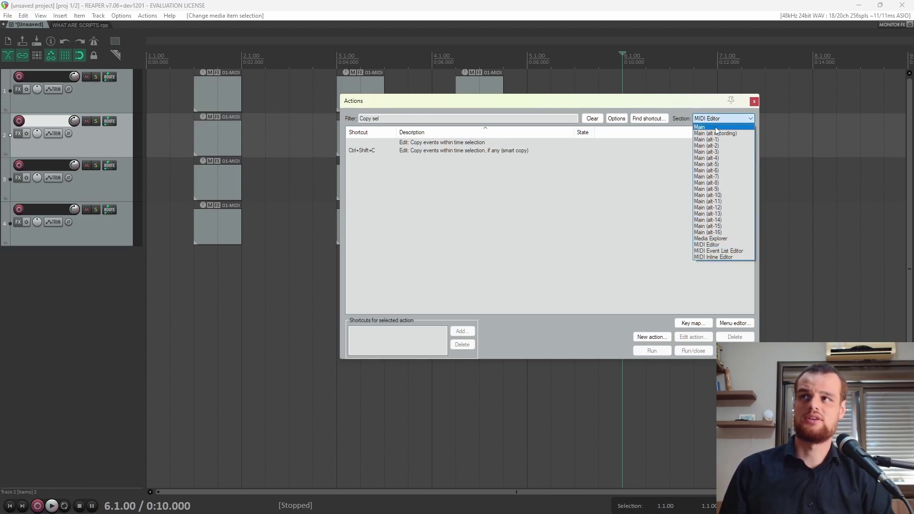
# Step: In the Main section, assign Alt+Shift+1 to the second copy-items script entry
pyautogui.click(711, 126)
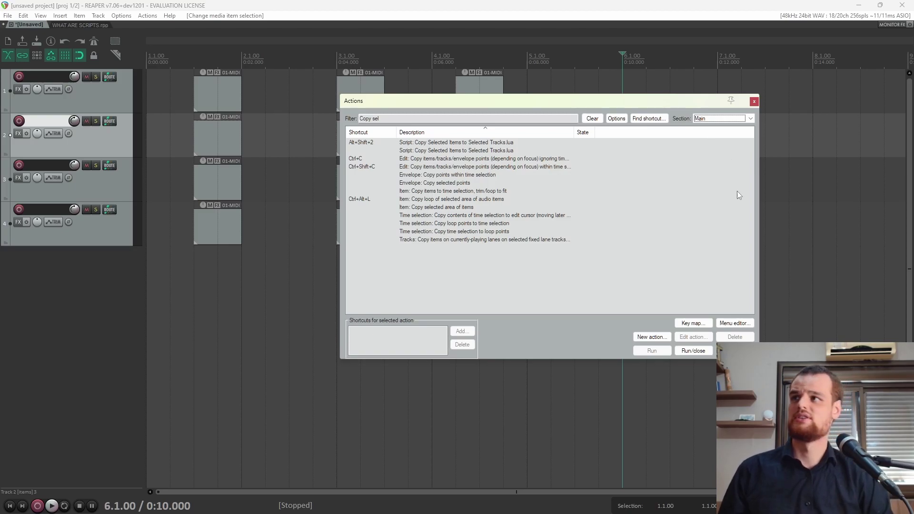
pyautogui.click(422, 143)
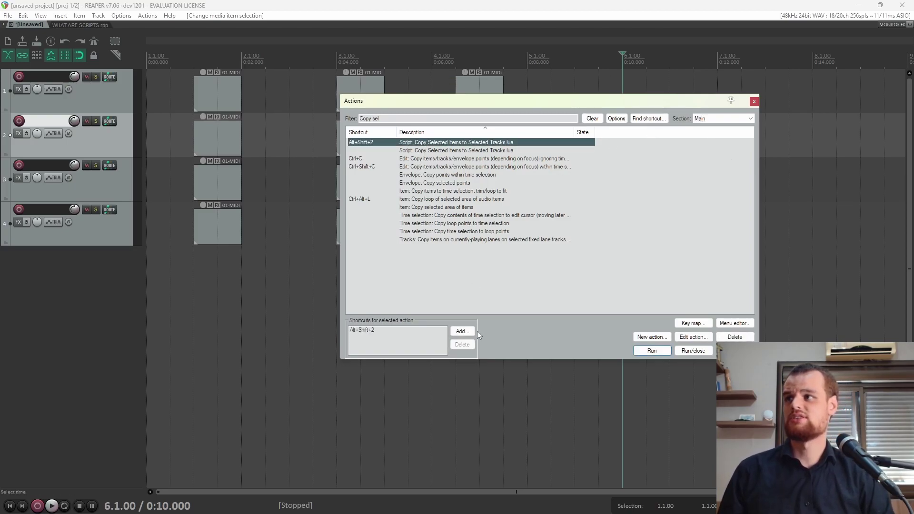
pyautogui.click(433, 151)
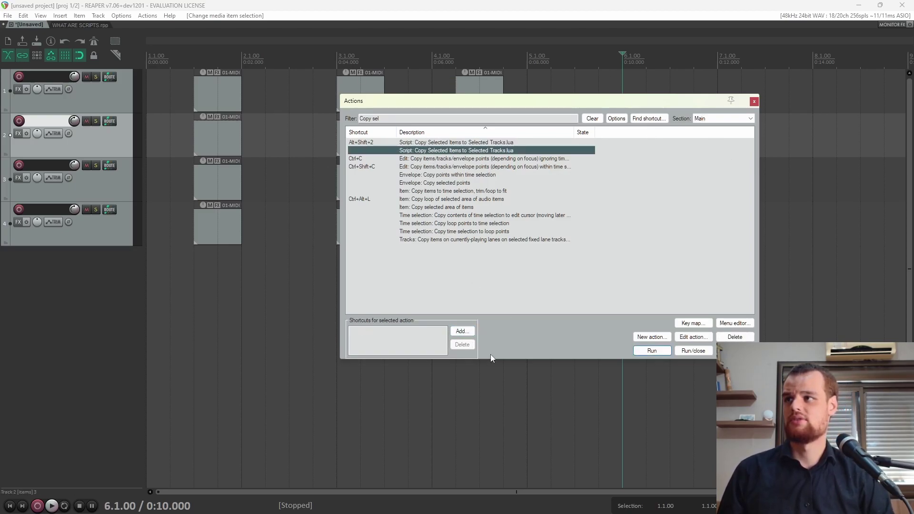
pyautogui.click(462, 332)
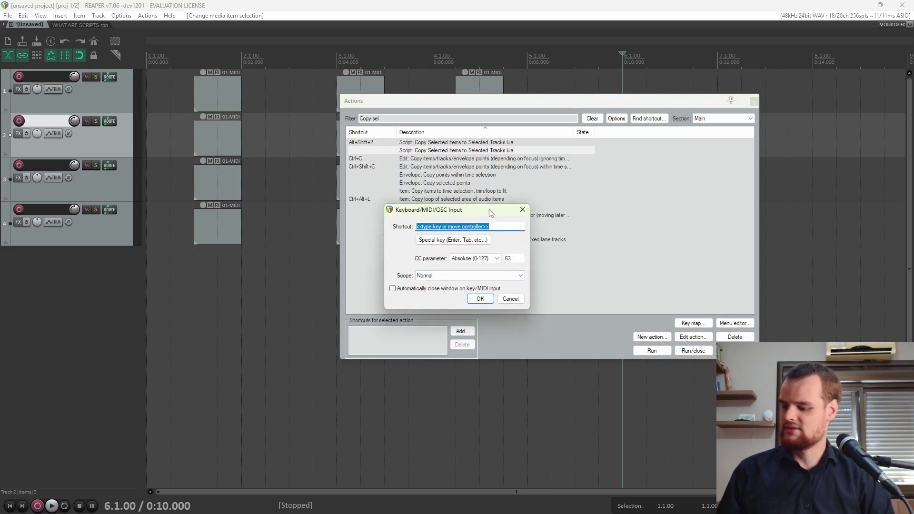
pyautogui.hotkey('alt', 'shift', '1')
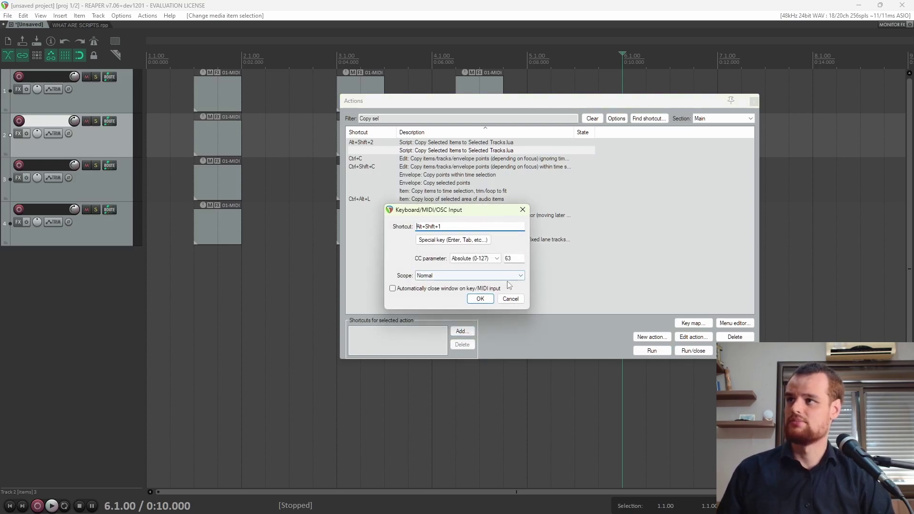
pyautogui.click(477, 299)
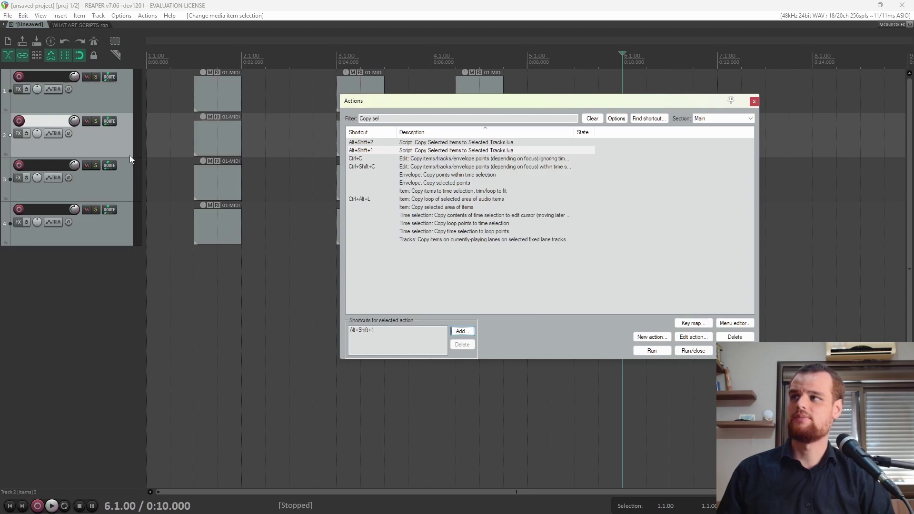
# Step: Delete the copied items, then use Alt+Shift+1 to copy track 1's bar 3, 4 and 1 items onto track 2
pyautogui.press('Delete')
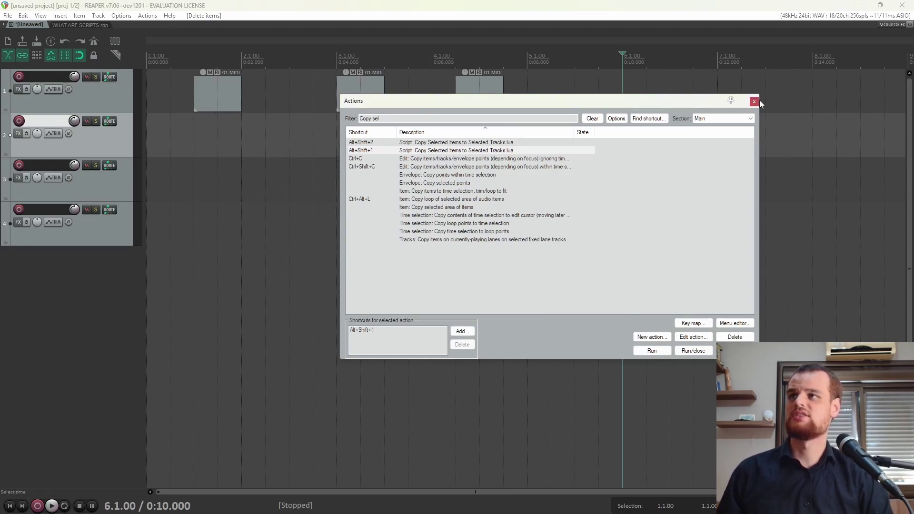
pyautogui.click(754, 101)
pyautogui.click(361, 93)
pyautogui.hotkey('alt', 'shift', '1')
pyautogui.click(473, 105)
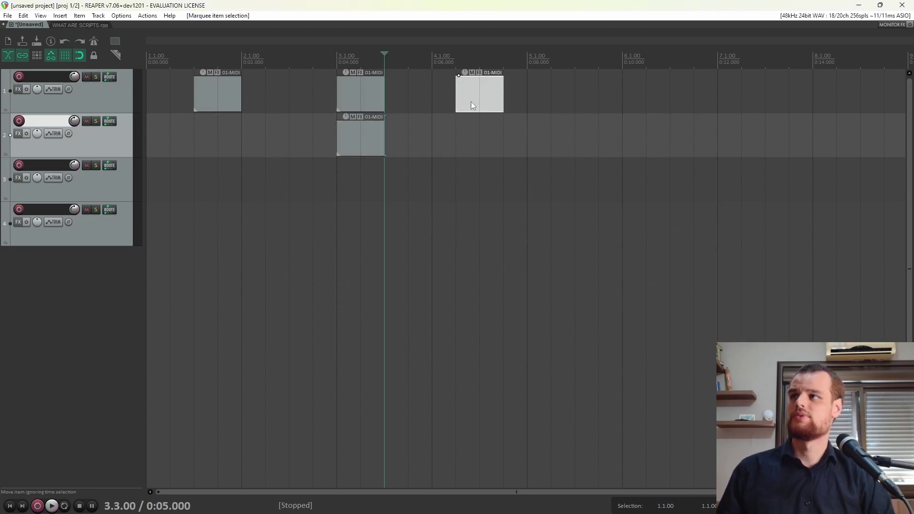
pyautogui.hotkey('alt', 'shift', '1')
pyautogui.click(197, 101)
pyautogui.hotkey('alt', 'shift', '1')
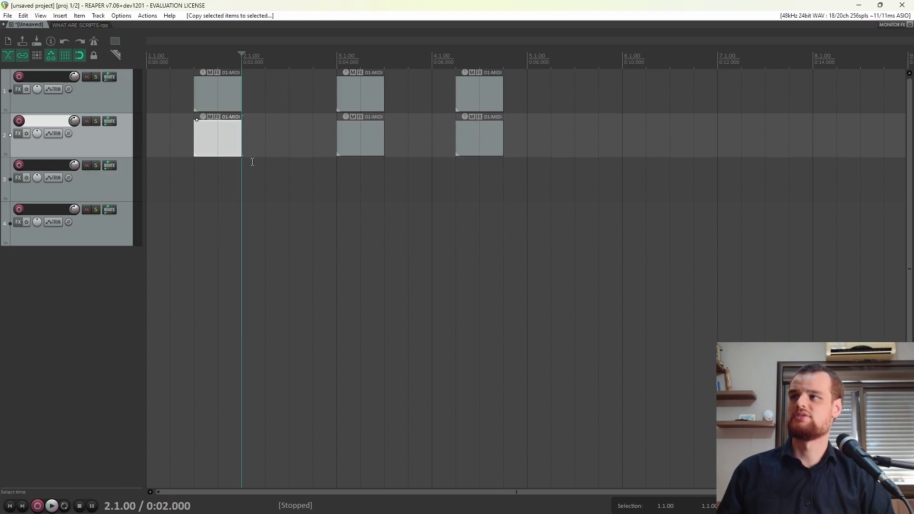
pyautogui.click(670, 303)
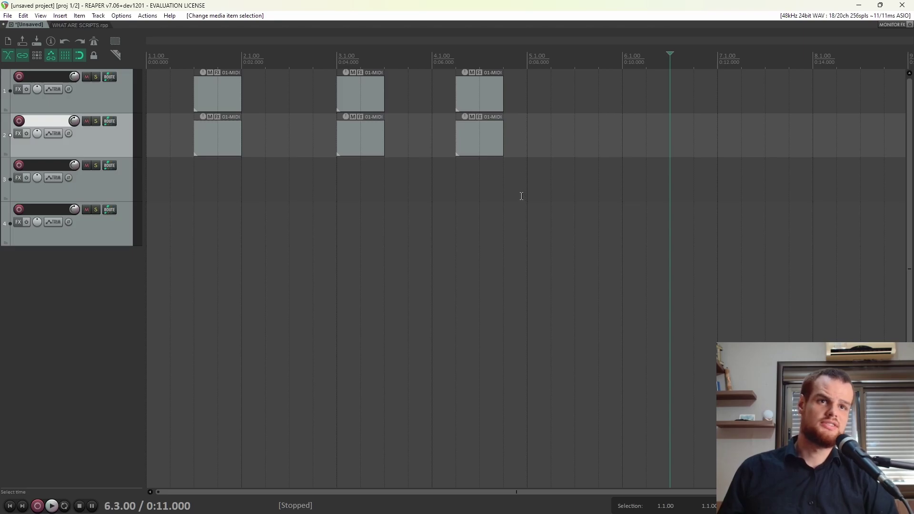
pyautogui.click(469, 285)
pyautogui.press('?')
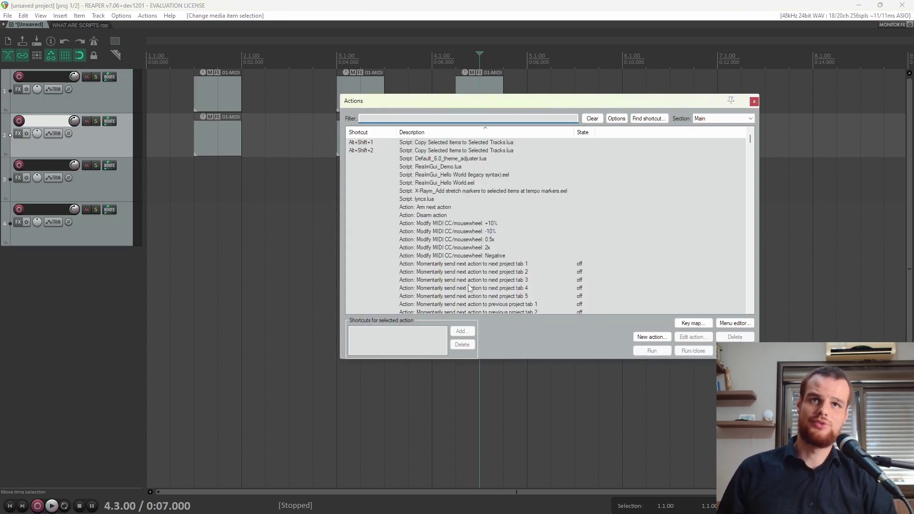
pyautogui.click(651, 337)
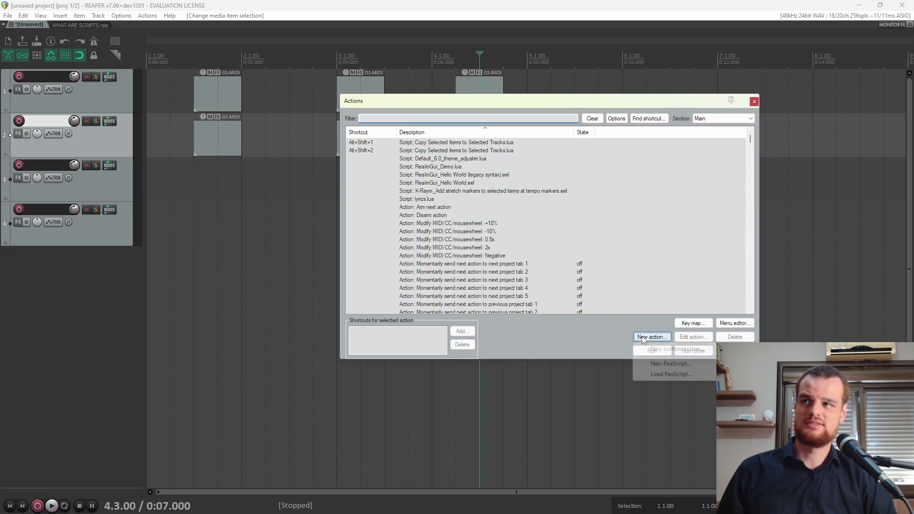
pyautogui.click(667, 374)
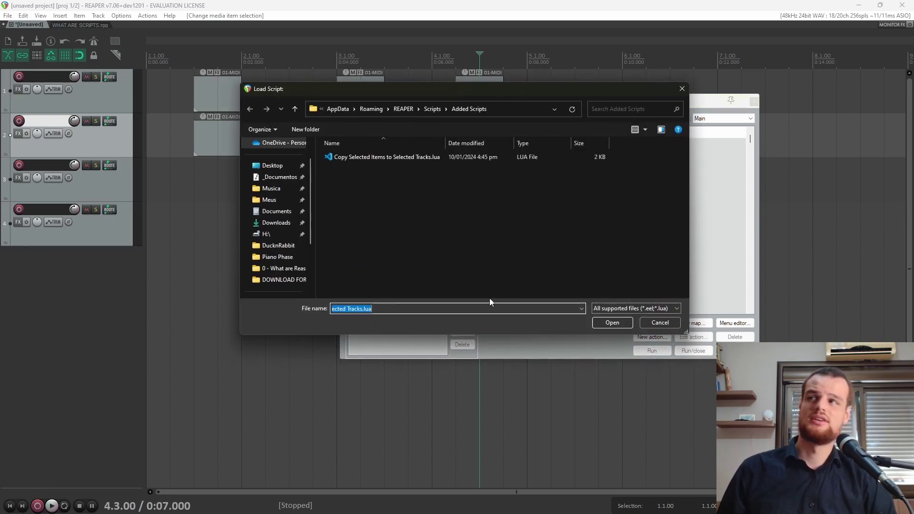
pyautogui.click(381, 162)
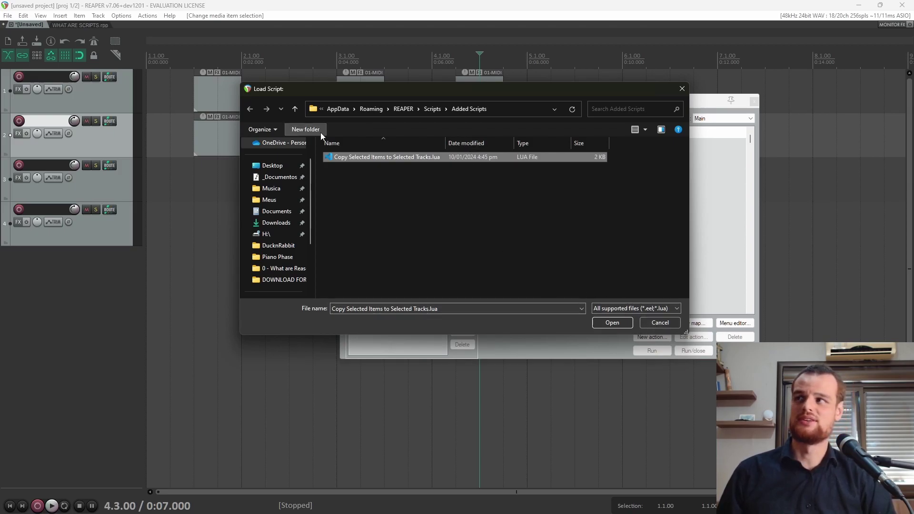
pyautogui.click(660, 323)
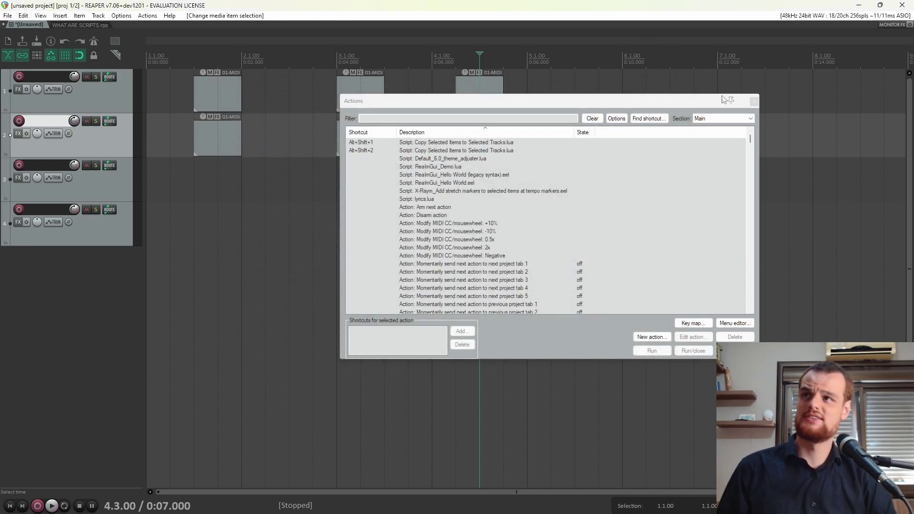
pyautogui.click(755, 102)
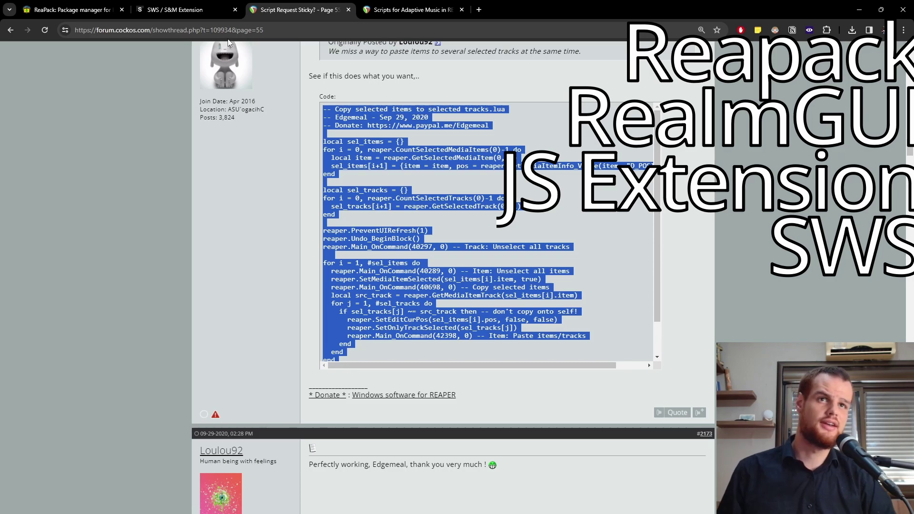
# Step: Switch to the 'ReaPack: Package manager' browser tab
pyautogui.click(72, 9)
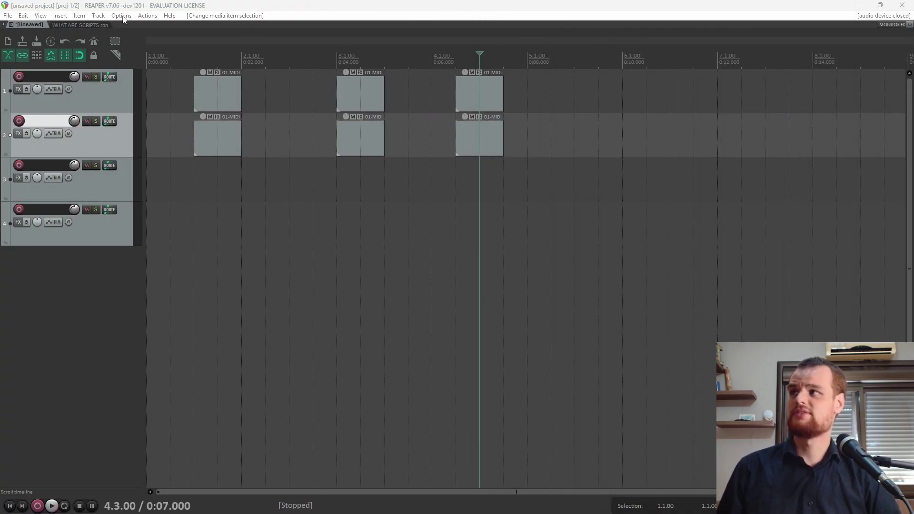
# Step: Open REAPER's resource path in Explorer, enter UserPlugins, and switch back to reapack.com
pyautogui.click(122, 16)
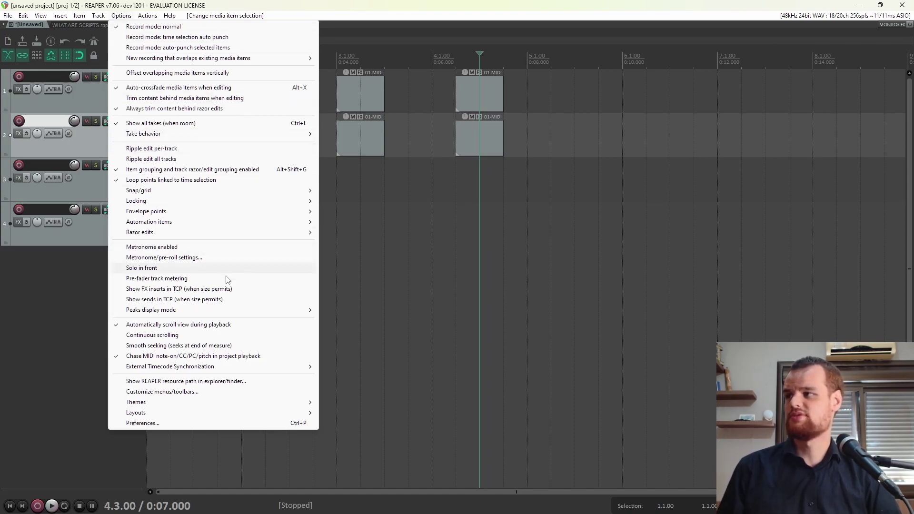
pyautogui.click(255, 382)
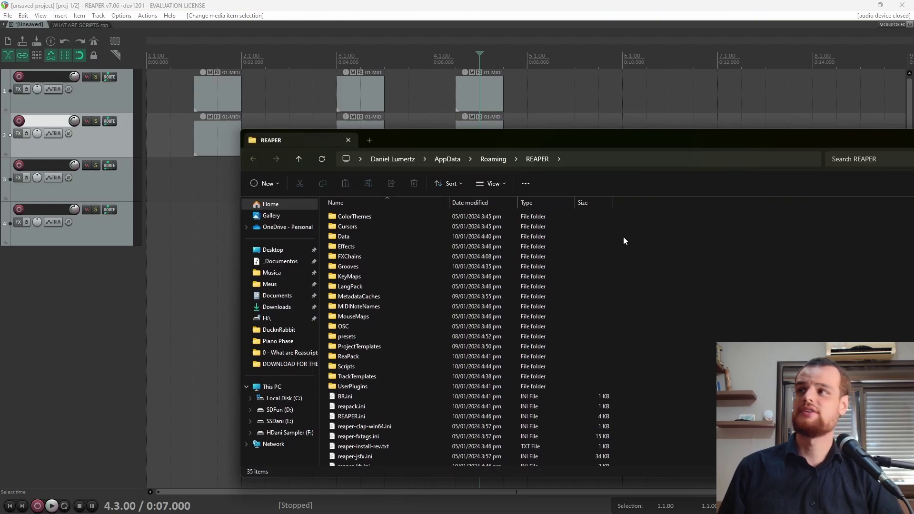
pyautogui.doubleClick(424, 387)
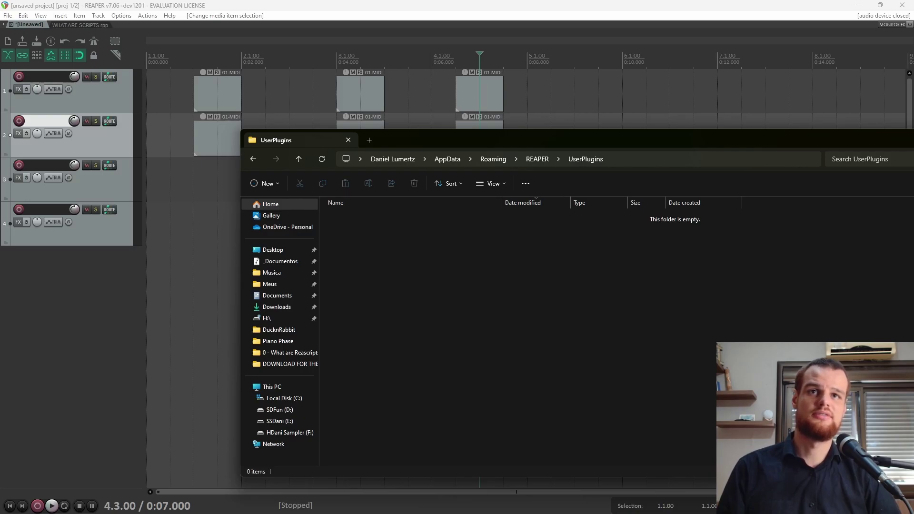
pyautogui.hotkey('alt', 'Tab')
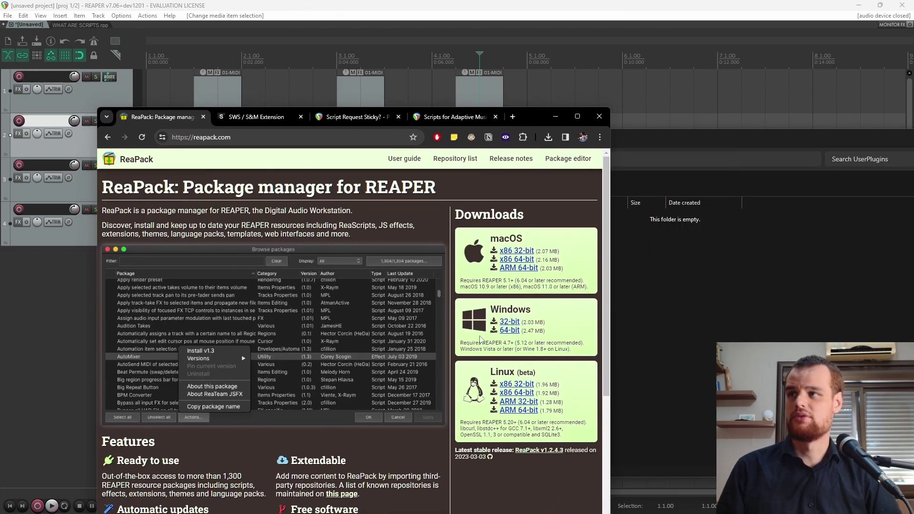
# Step: Choose the Windows 64-bit download link on reapack.com
pyautogui.click(508, 331)
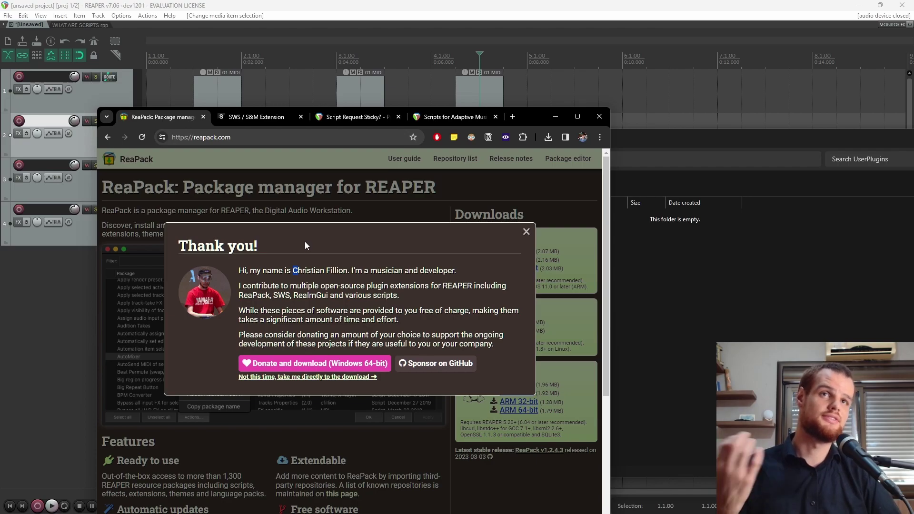
# Step: Browse the developer's GitHub Sponsors page, then return to the ReaPack tab
pyautogui.click(433, 365)
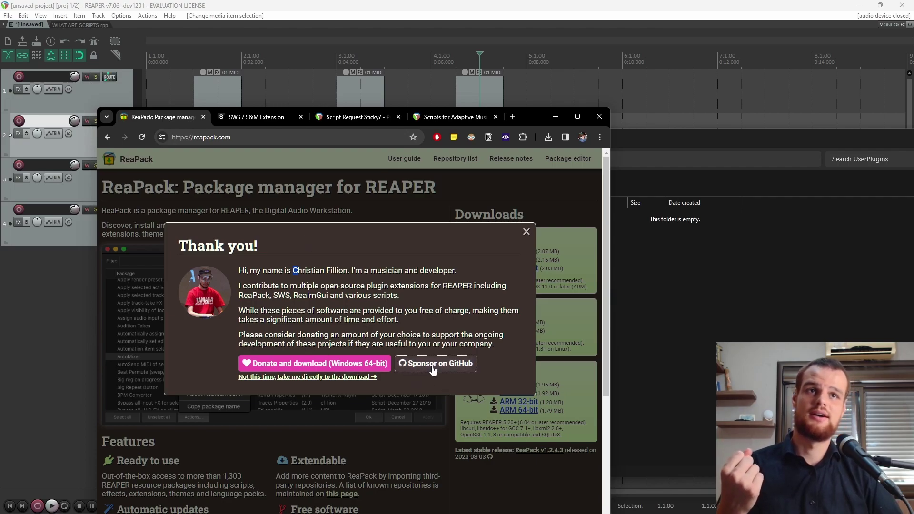
pyautogui.scroll(-3, 223, 338)
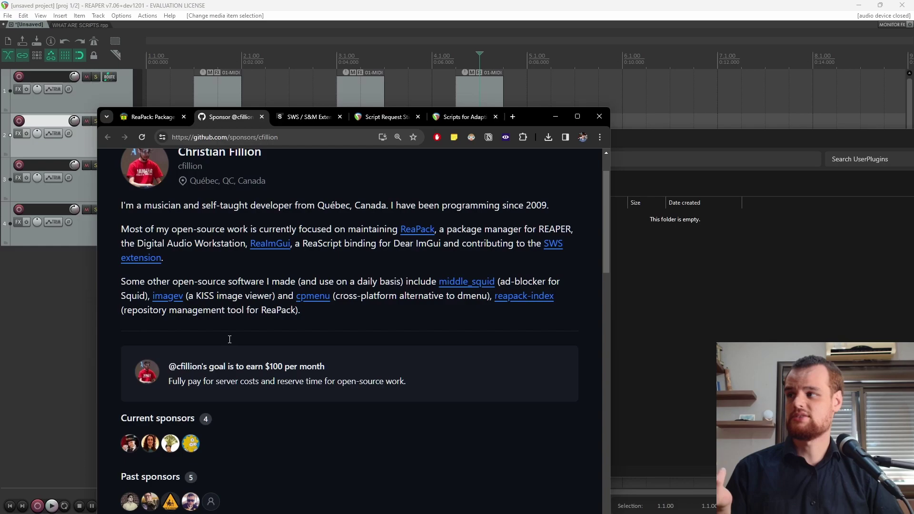
pyautogui.scroll(3, 215, 309)
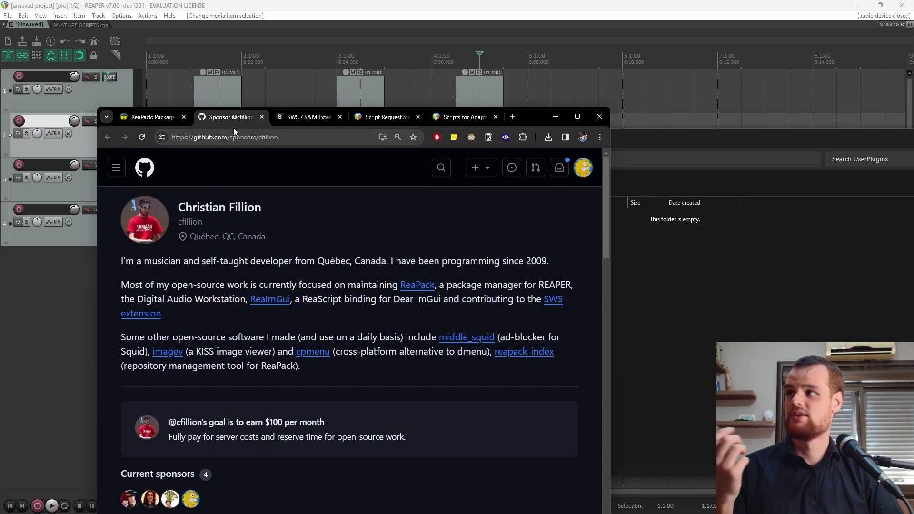
pyautogui.scroll(-5, 255, 236)
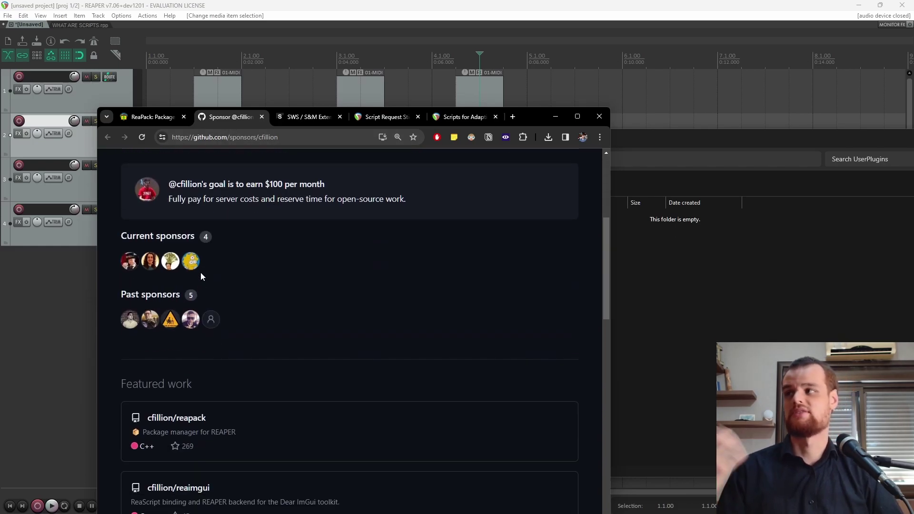
pyautogui.scroll(2, 210, 241)
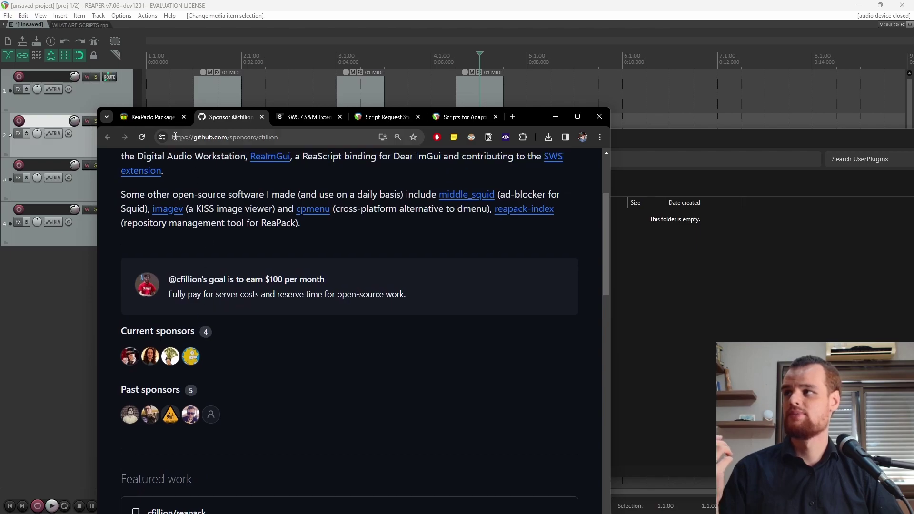
pyautogui.scroll(2, 243, 349)
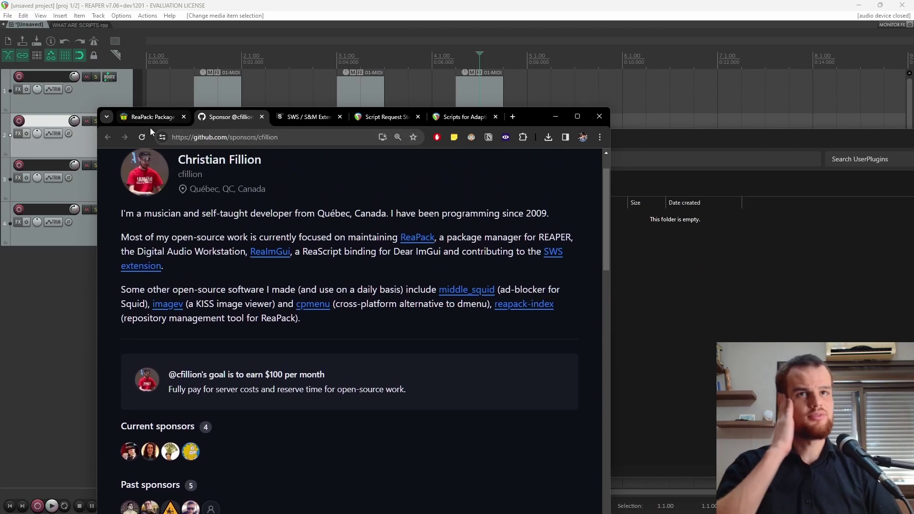
pyautogui.click(155, 118)
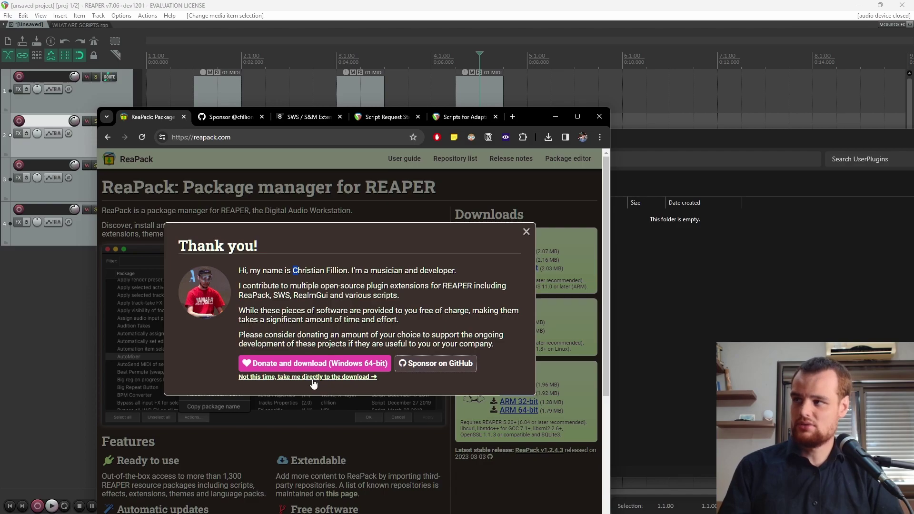
# Step: Skip donating, save the 64-bit ReaPack .dll and show it in the DOWNLOAD FOR THE VIDEO folder
pyautogui.click(268, 377)
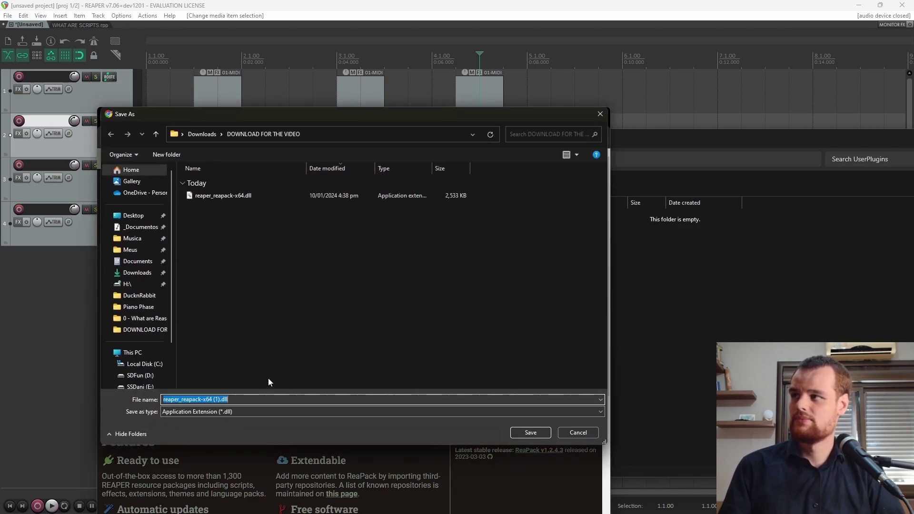
pyautogui.click(531, 433)
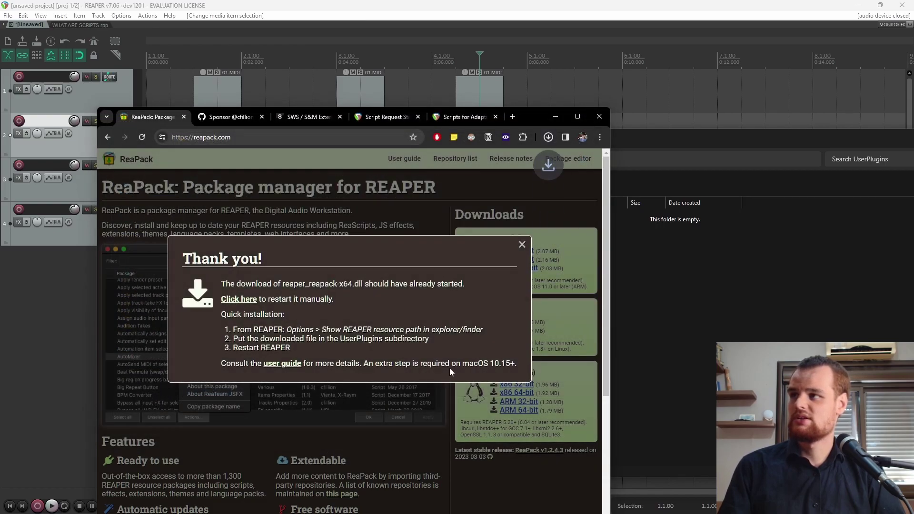
pyautogui.click(548, 137)
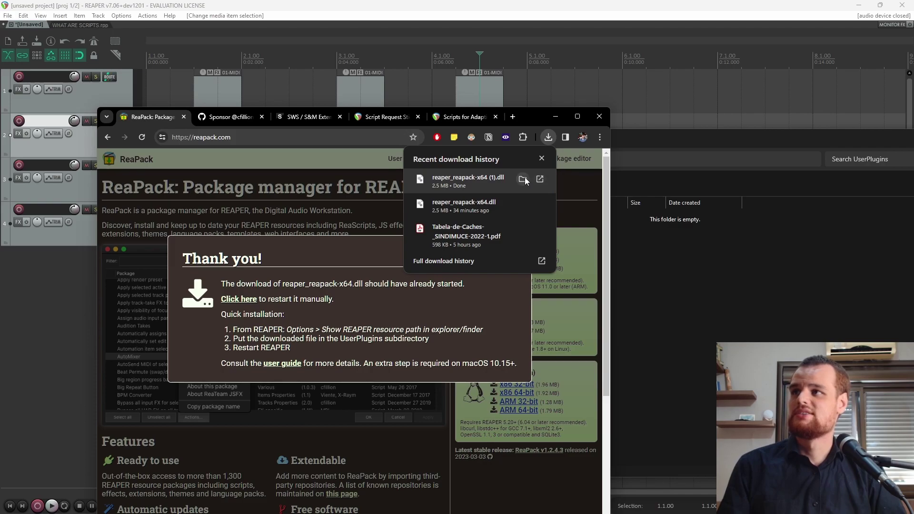
pyautogui.click(524, 177)
pyautogui.click(492, 216)
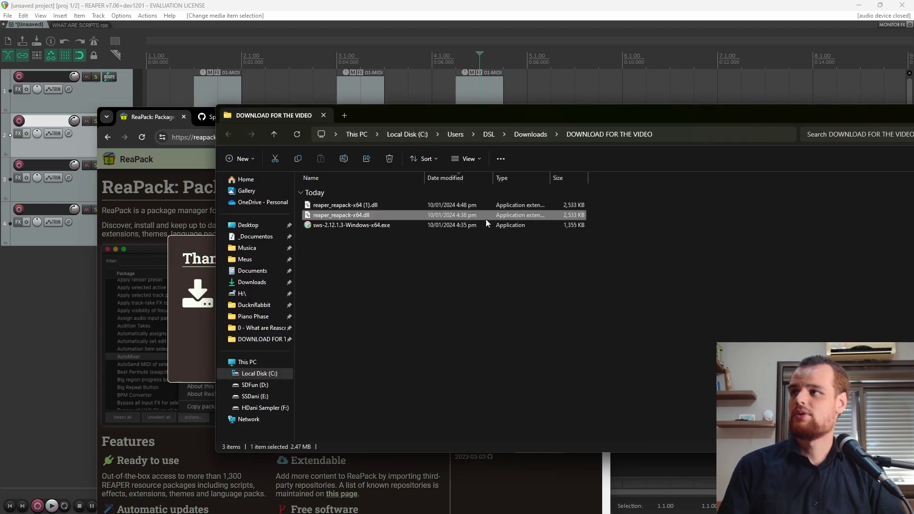
# Step: Paste the copied reaper_reapack-x64.dll into REAPER's UserPlugins folder window
pyautogui.click(467, 300)
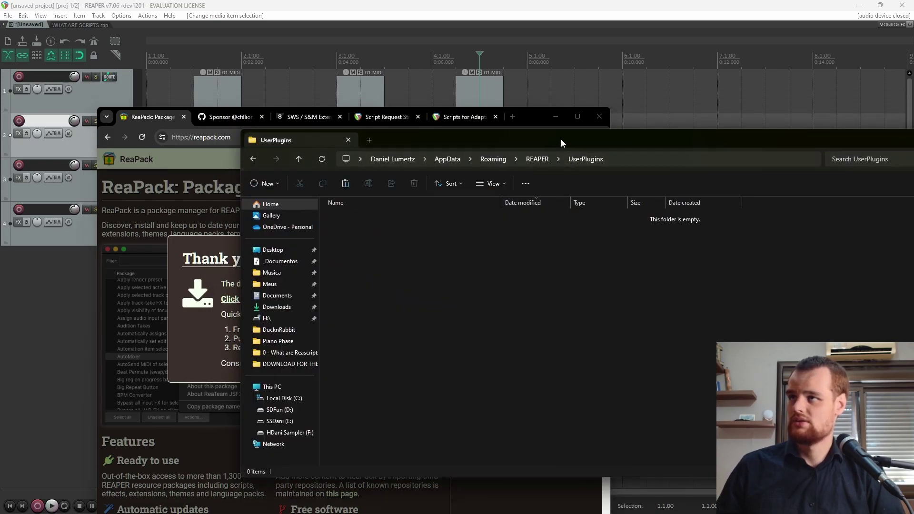
pyautogui.hotkey('ctrl', 'v')
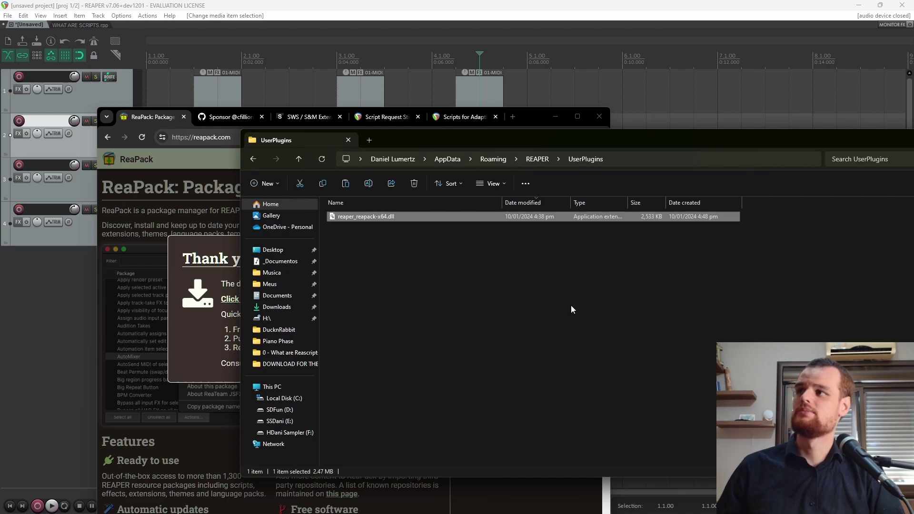
# Step: Quit REAPER without saving, relaunch it and dismiss the test-version warning
pyautogui.click(902, 5)
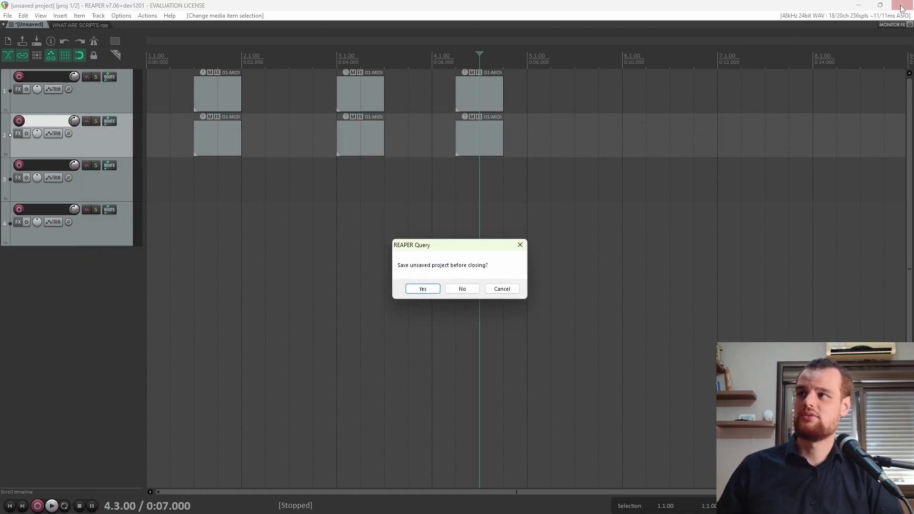
pyautogui.click(453, 293)
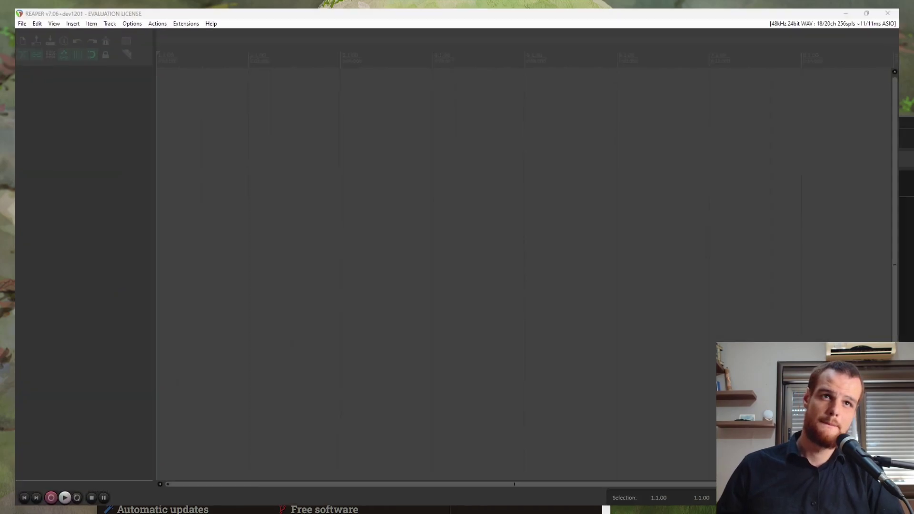
pyautogui.click(523, 298)
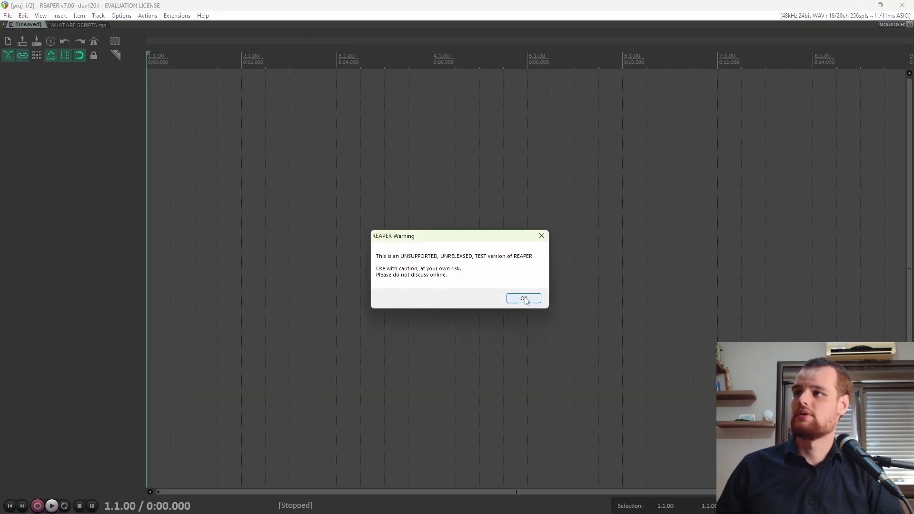
pyautogui.moveTo(481, 173); pyautogui.dragTo(489, 174)
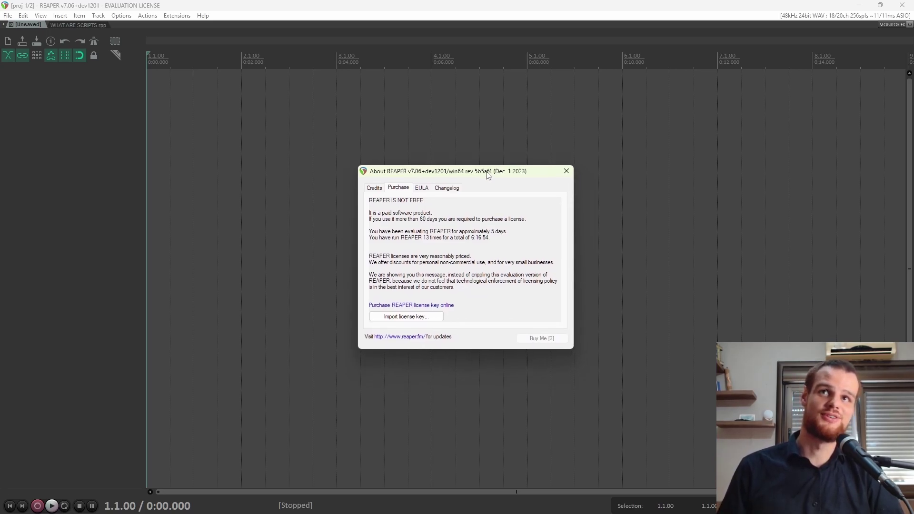
# Step: Mark a 3.4.00–4.1.00 time selection, close the evaluation notice, and show Extensions > ReaPack
pyautogui.moveTo(455, 119); pyautogui.dragTo(241, 119)
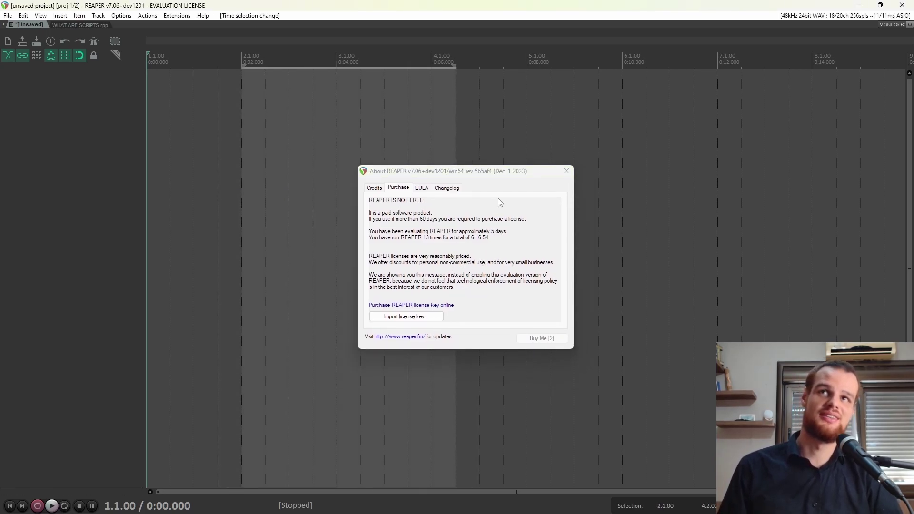
pyautogui.click(423, 117)
pyautogui.moveTo(423, 118); pyautogui.dragTo(432, 104)
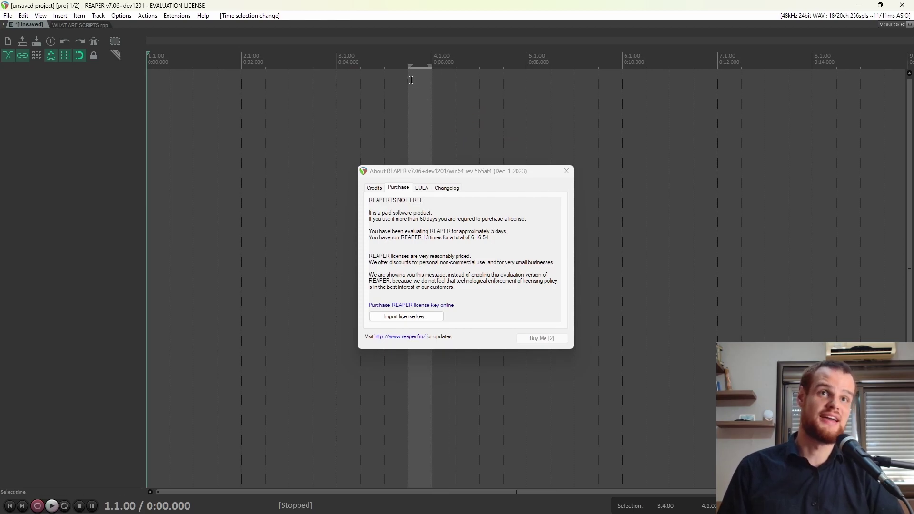
pyautogui.moveTo(419, 173); pyautogui.dragTo(462, 218)
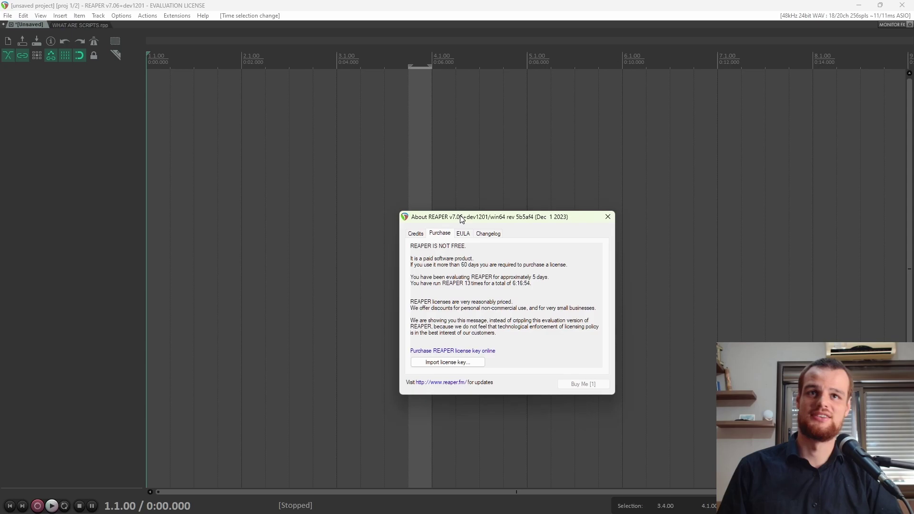
pyautogui.click(583, 384)
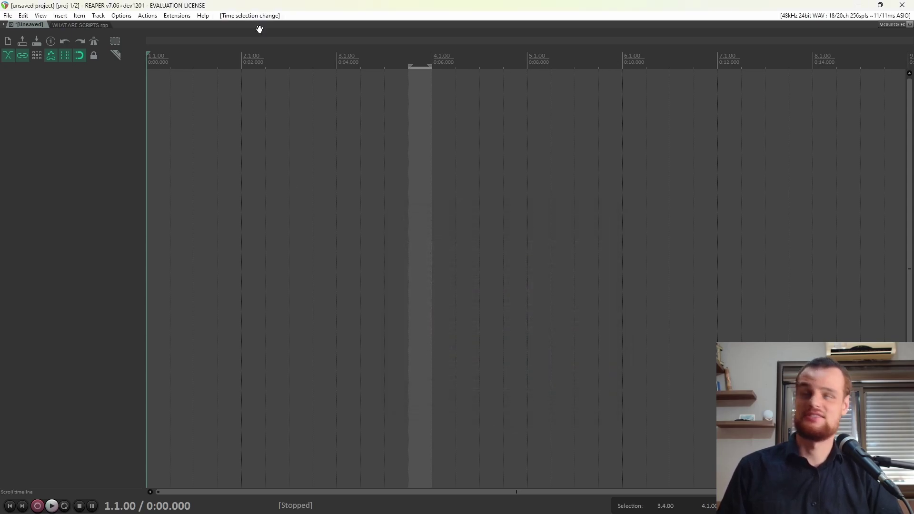
pyautogui.click(180, 15)
pyautogui.moveTo(191, 30)
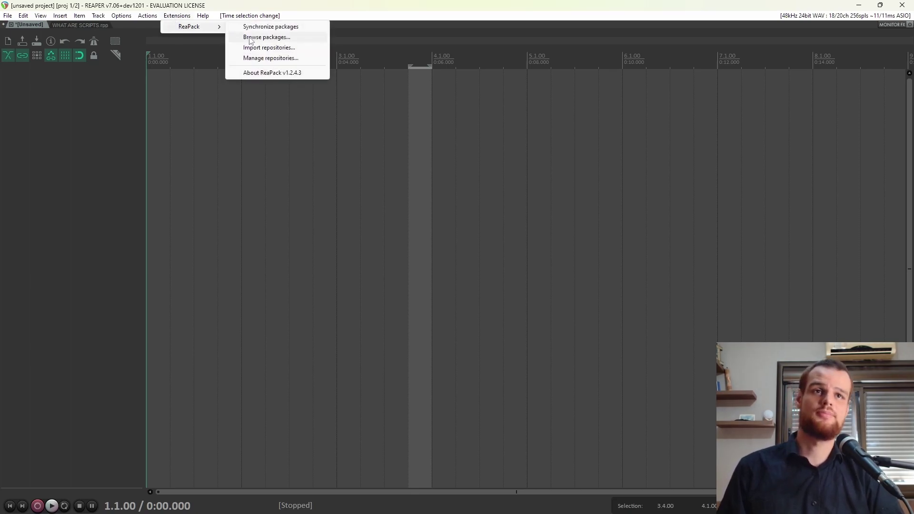
# Step: Open ReaPack's Browse packages window and scroll through the 1,940 listed packages
pyautogui.click(250, 38)
pyautogui.click(393, 267)
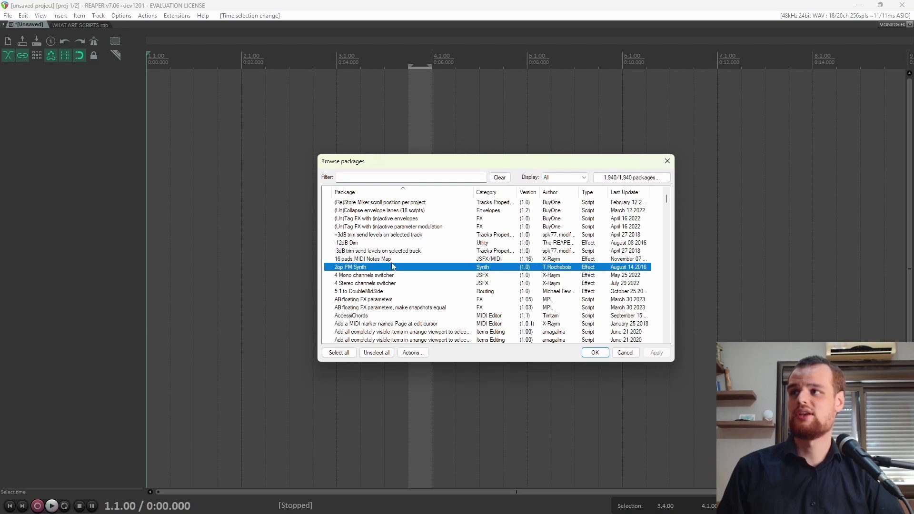
pyautogui.scroll(-8, 392, 266)
pyautogui.scroll(8, 393, 267)
pyautogui.scroll(-12, 427, 267)
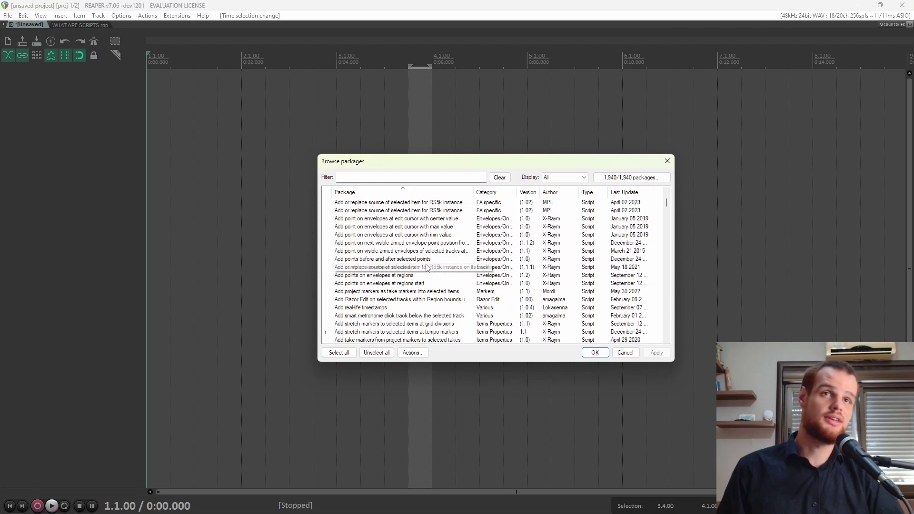
pyautogui.scroll(-10, 427, 267)
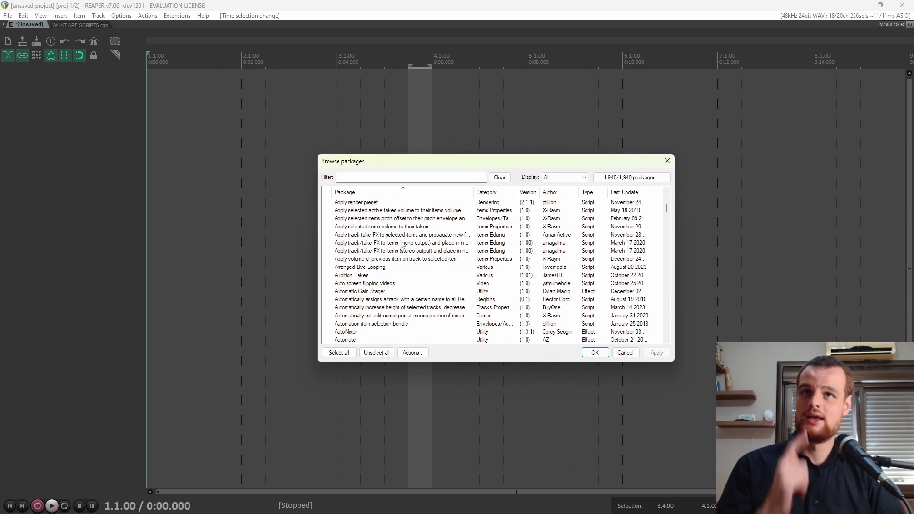
pyautogui.scroll(20, 443, 255)
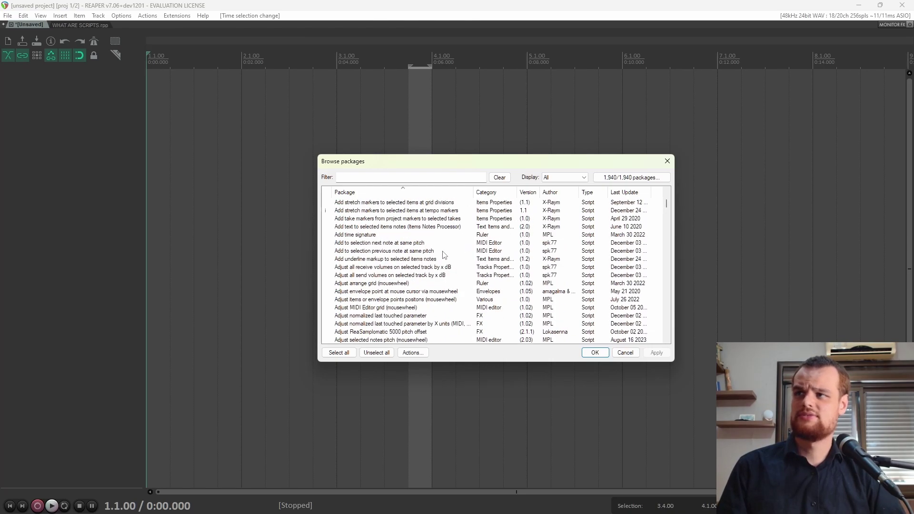
pyautogui.scroll(8, 443, 254)
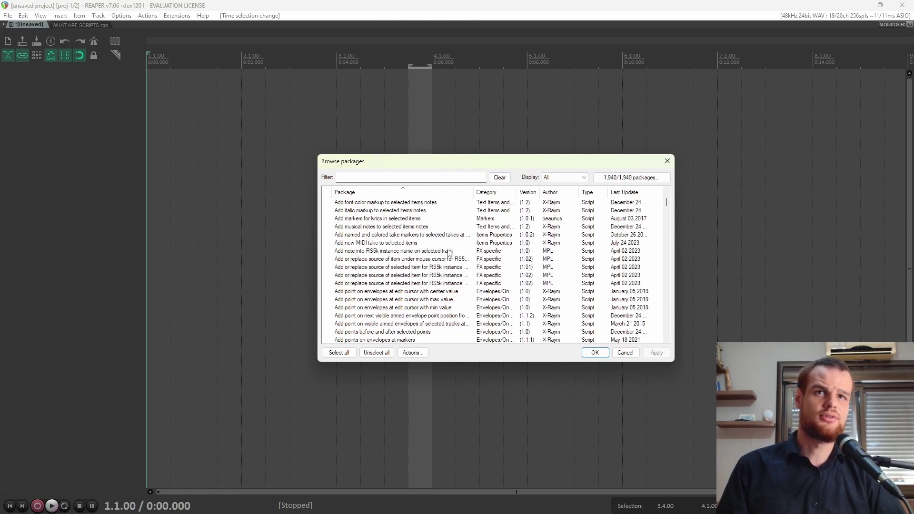
pyautogui.scroll(15, 452, 245)
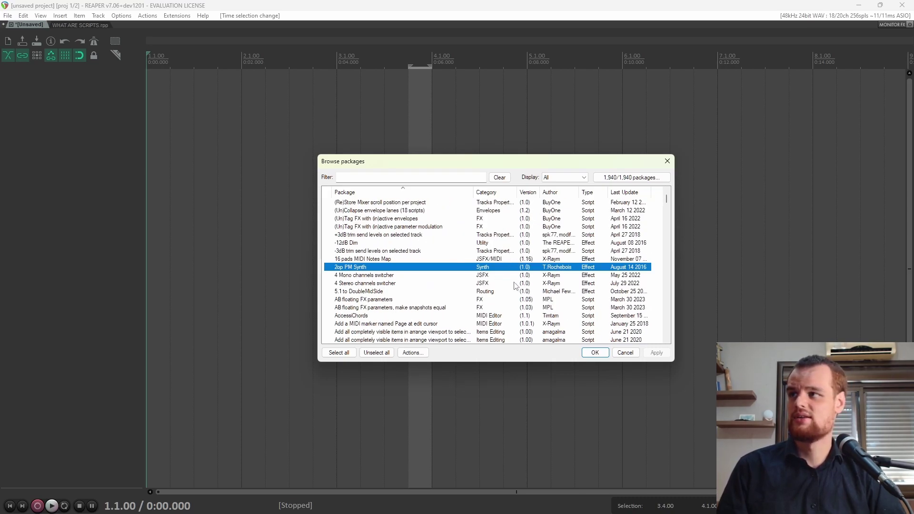
pyautogui.scroll(-10, 514, 285)
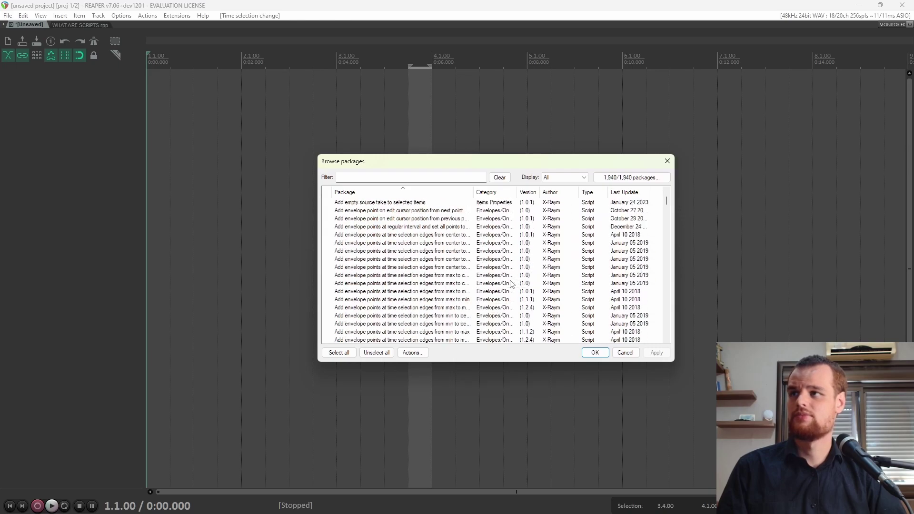
pyautogui.scroll(3, 511, 284)
# Step: Install version 1.0.1 of X-Raym's 'Add empty source take to selected items' package
pyautogui.click(507, 278)
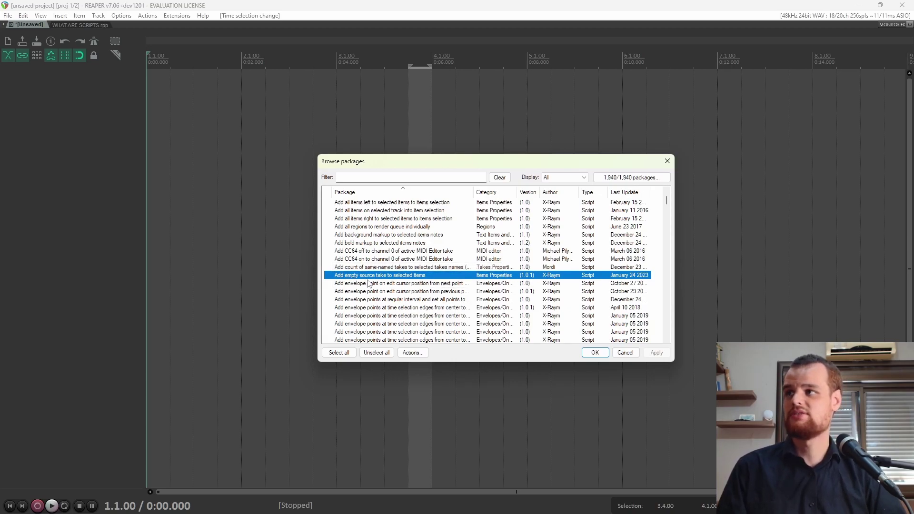
pyautogui.click(413, 352)
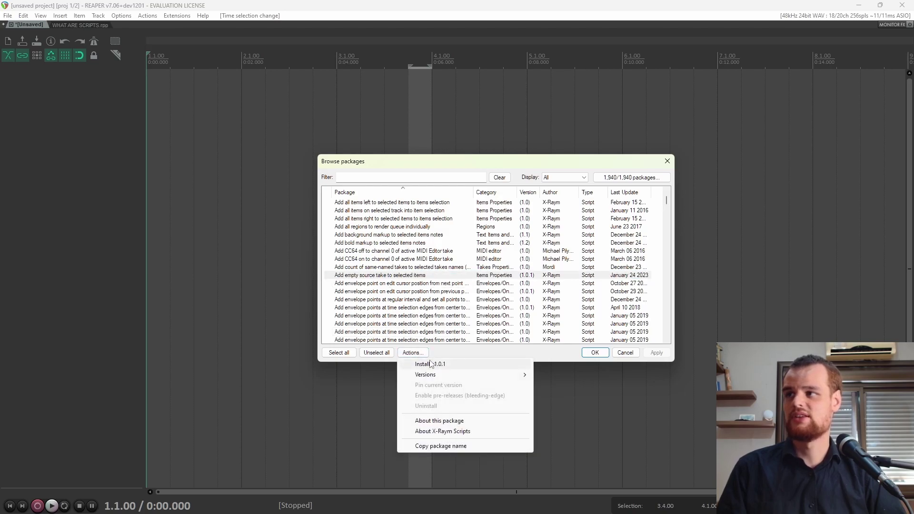
pyautogui.click(430, 363)
pyautogui.click(657, 352)
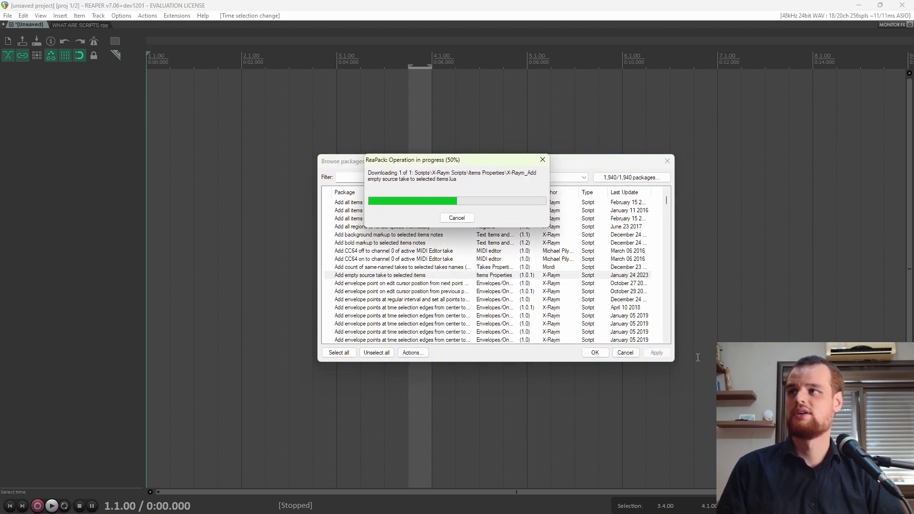
pyautogui.click(457, 321)
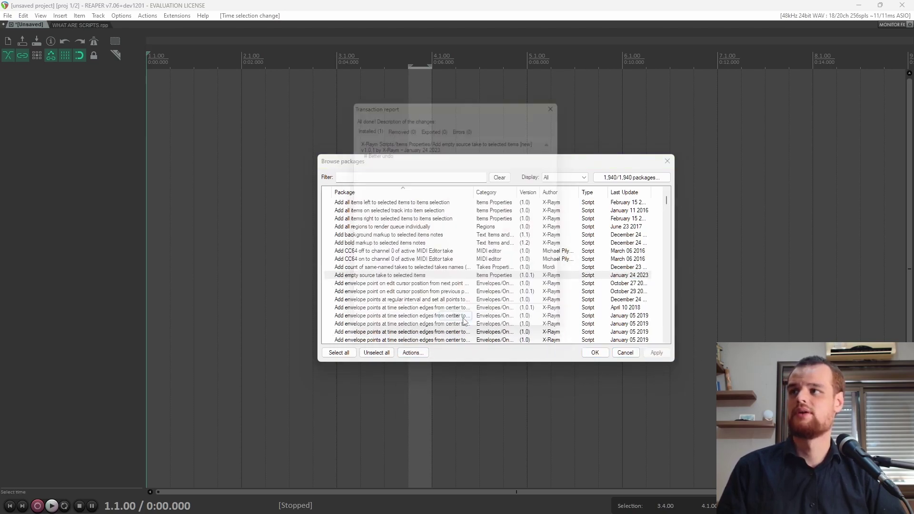
# Step: Filter the Actions list by 'Add empty' to confirm the new X-Raym script is listed
pyautogui.click(693, 143)
pyautogui.hotkey('shift', '/')
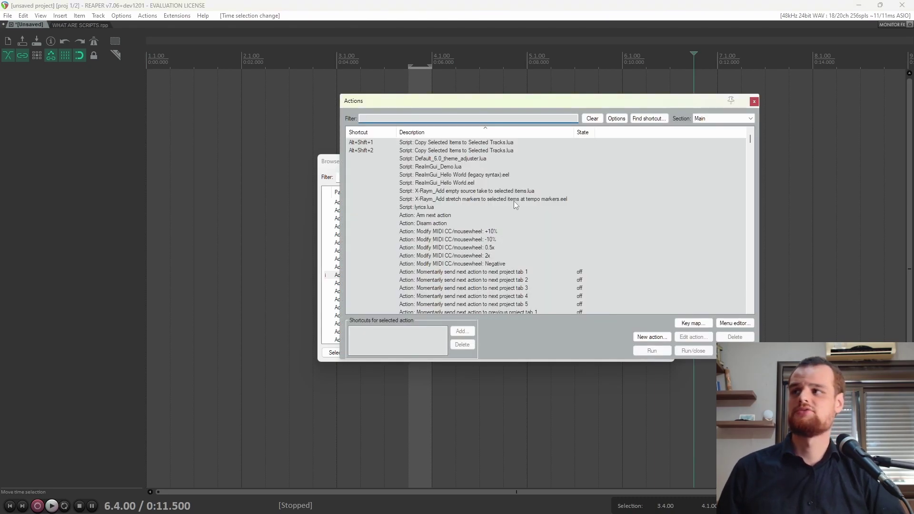
pyautogui.moveTo(458, 110); pyautogui.dragTo(597, 184)
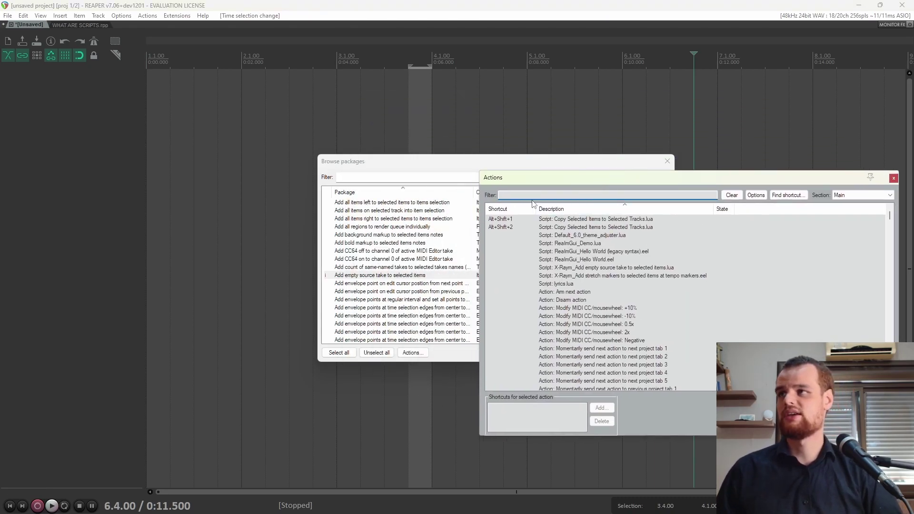
pyautogui.write('A')
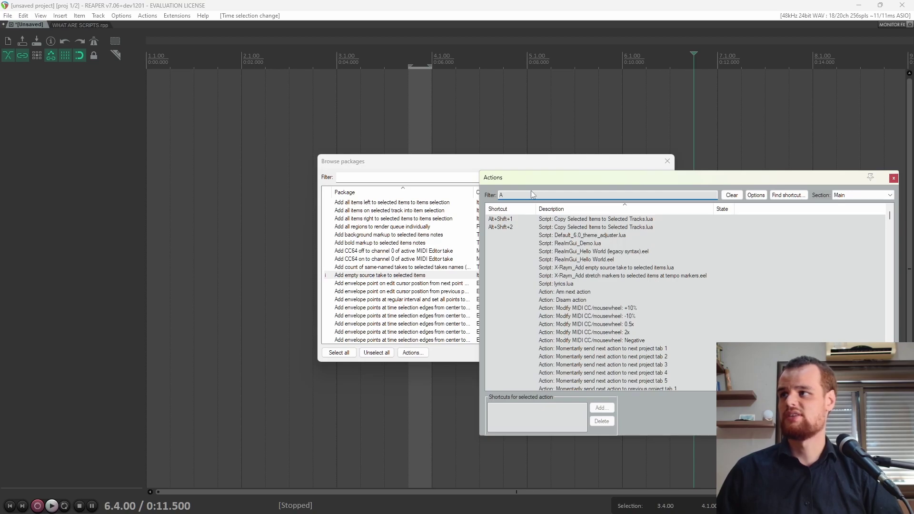
pyautogui.write('dd empty')
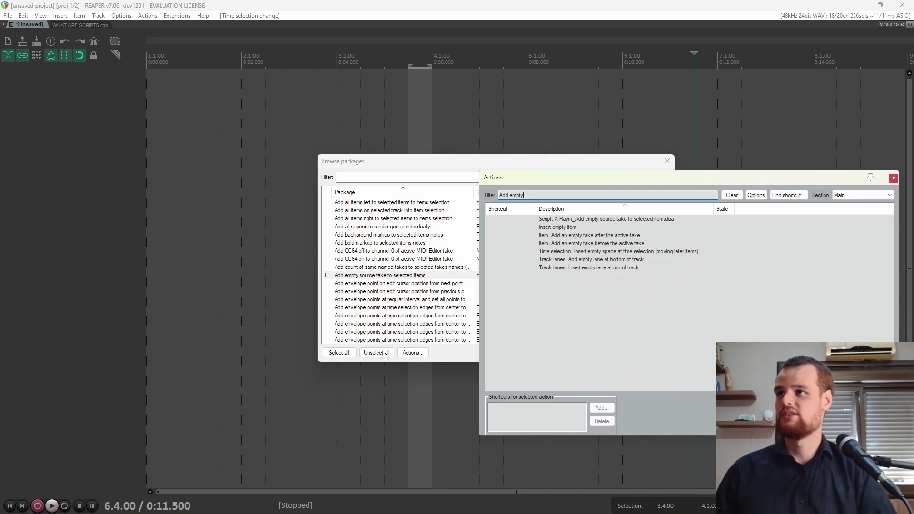
pyautogui.click(581, 235)
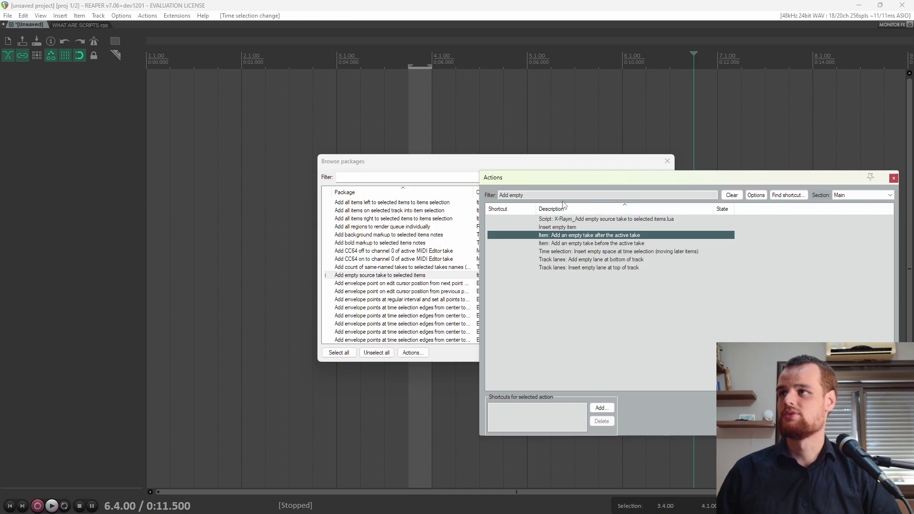
pyautogui.click(575, 220)
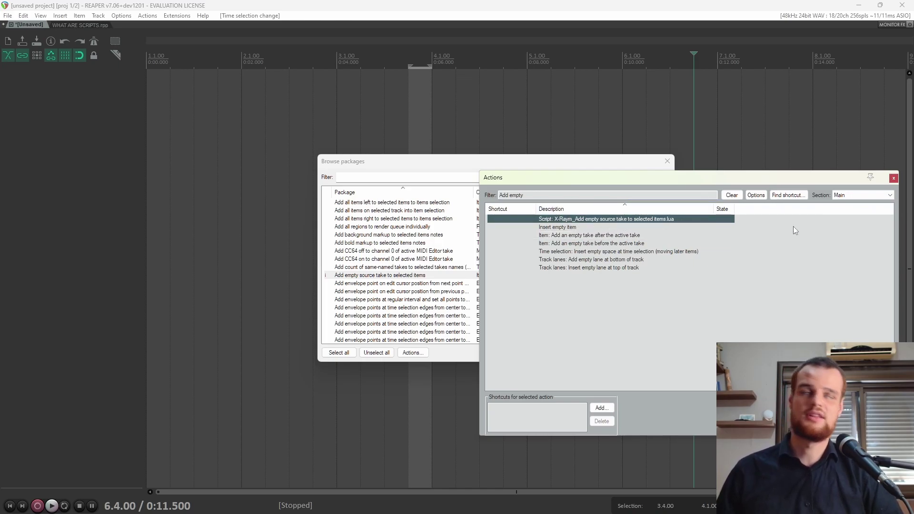
pyautogui.click(893, 178)
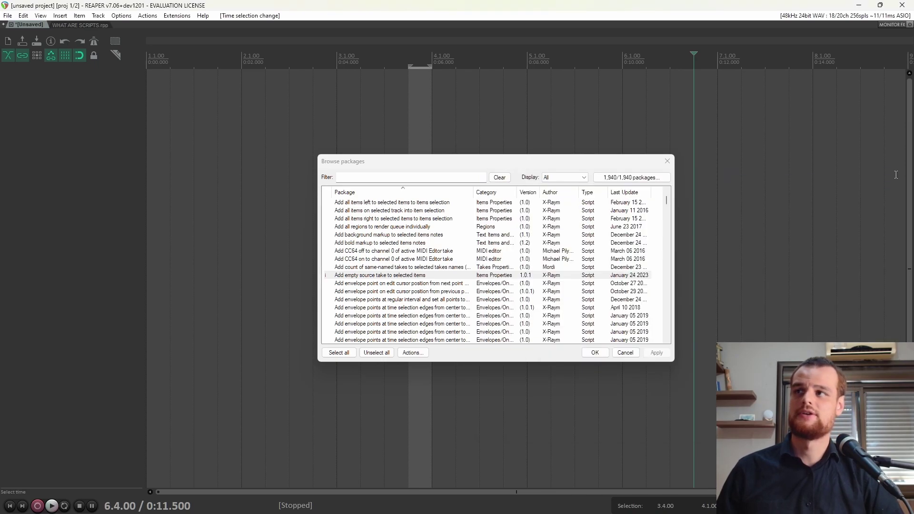
# Step: Close the Browse packages window, leaving only the empty REAPER project
pyautogui.click(420, 179)
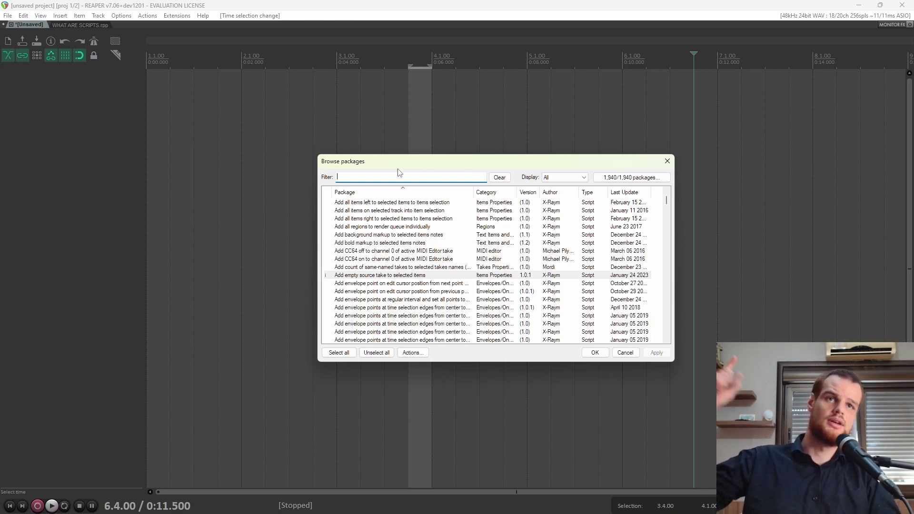
pyautogui.click(175, 17)
pyautogui.click(672, 159)
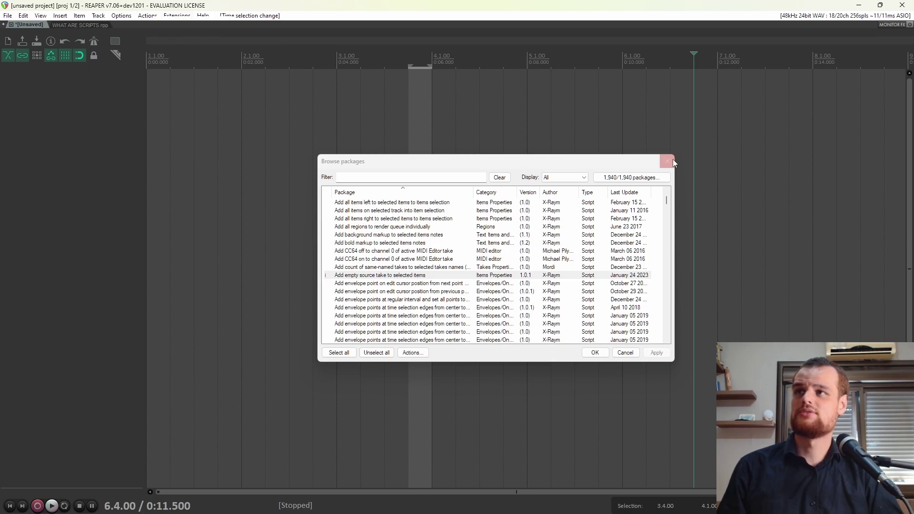
pyautogui.click(667, 158)
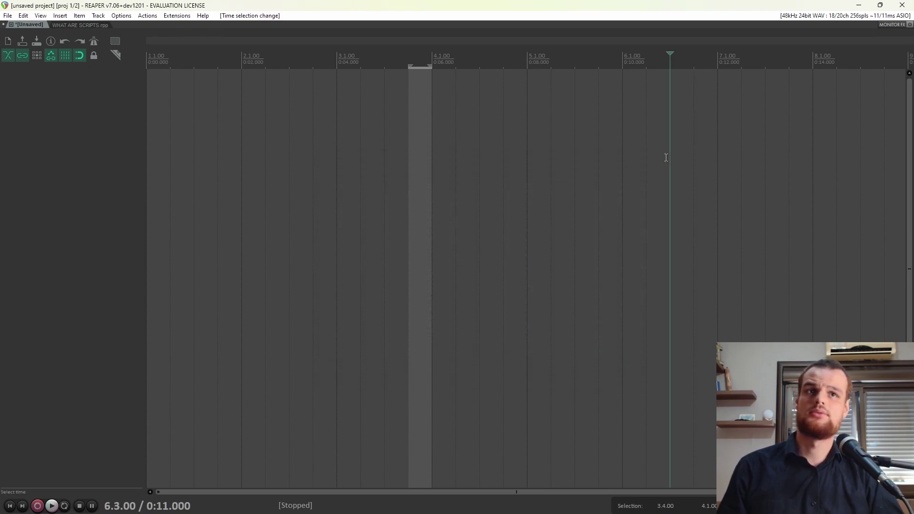
# Step: Run ReaPack's Synchronize packages and acknowledge the restart notice and transaction report
pyautogui.click(172, 17)
pyautogui.moveTo(188, 27)
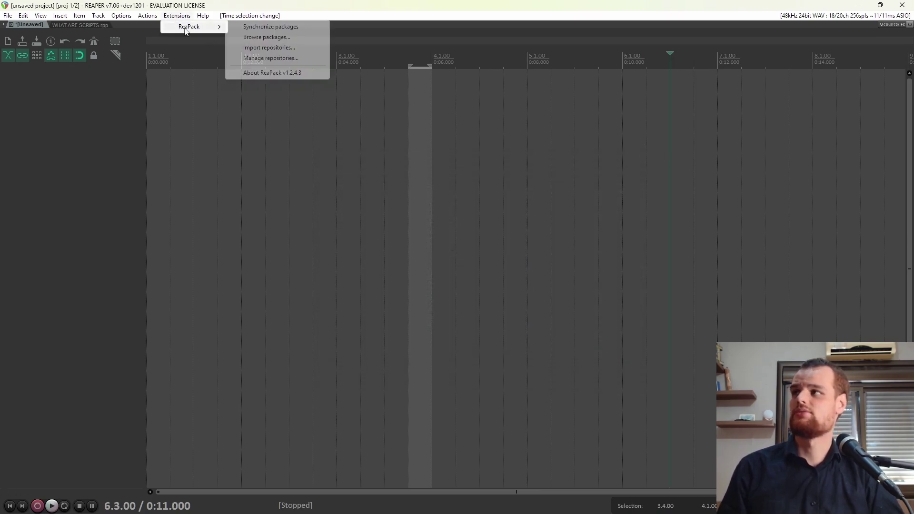
pyautogui.click(274, 28)
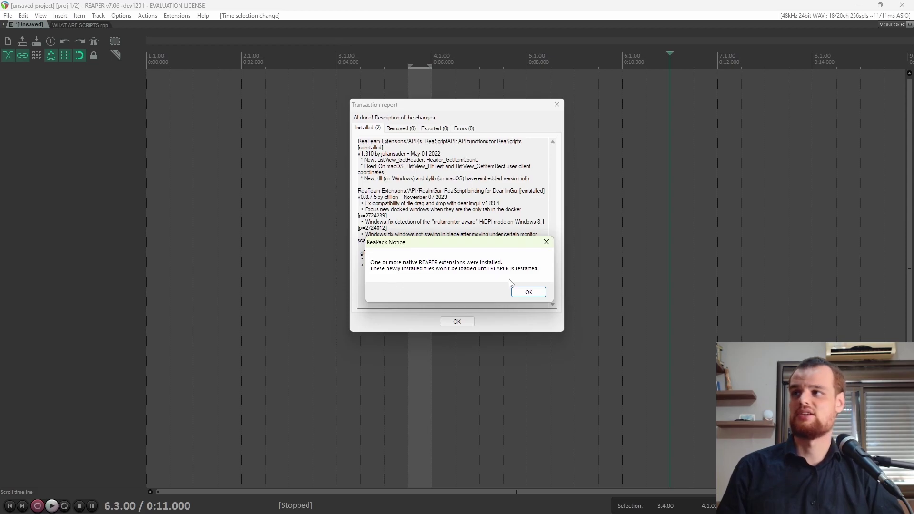
pyautogui.click(528, 291)
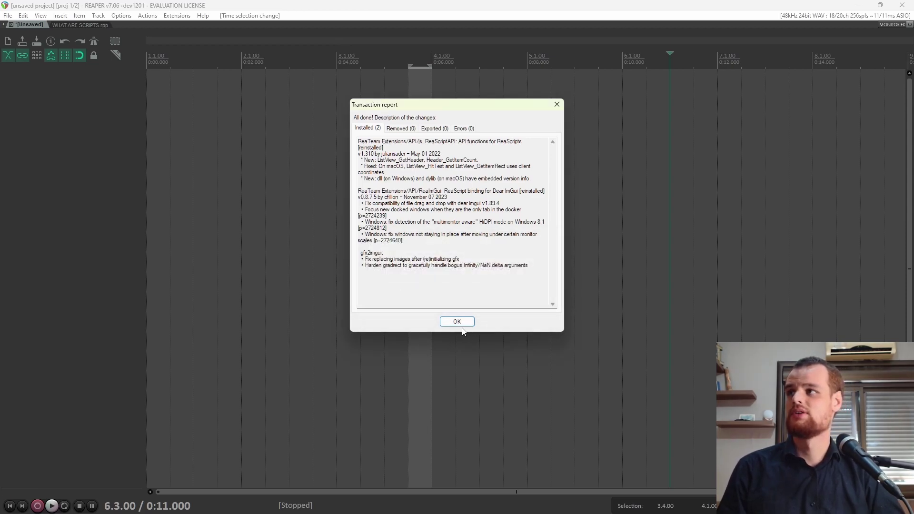
pyautogui.click(456, 322)
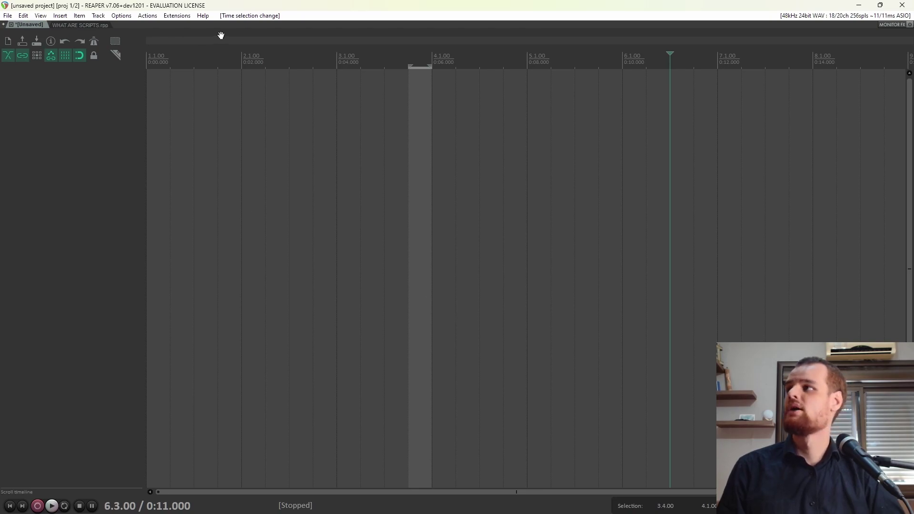
pyautogui.click(177, 16)
# Step: Open the package browser filtered by 'imgui' and select the ReaImGui package
pyautogui.moveTo(193, 26)
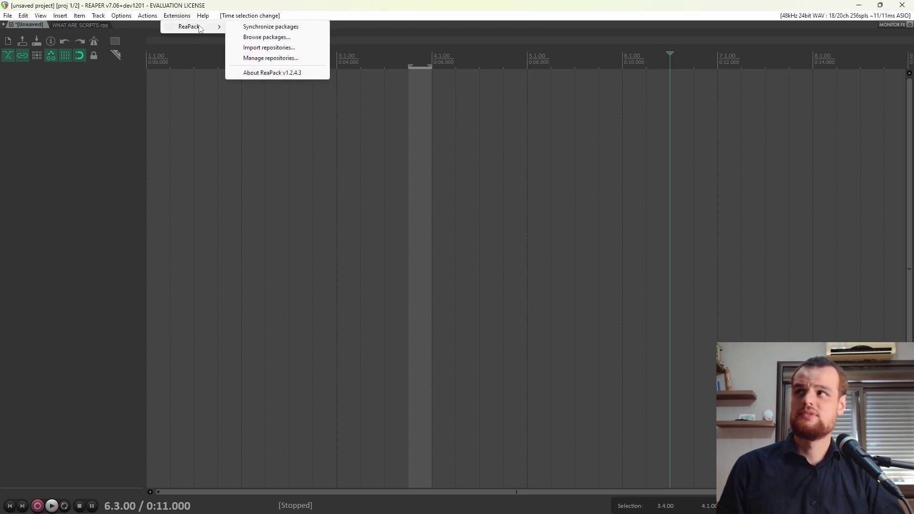
pyautogui.click(292, 40)
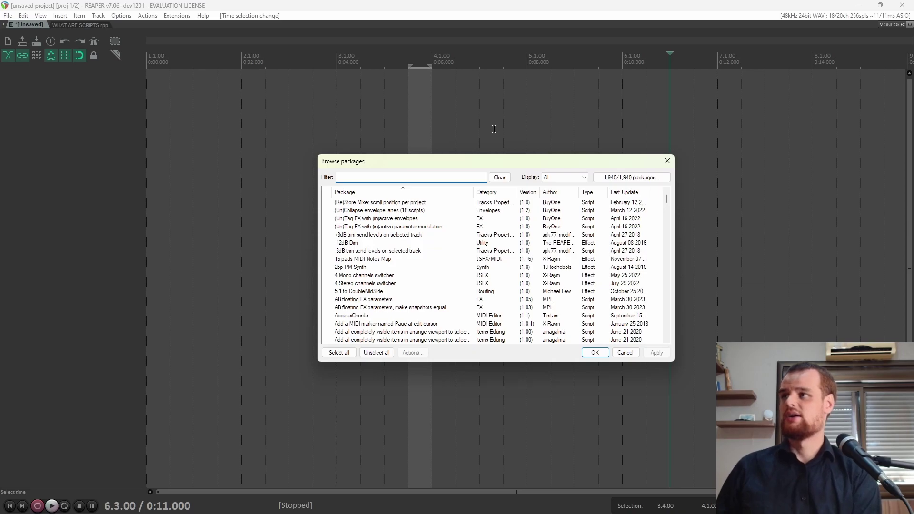
pyautogui.write('imgui')
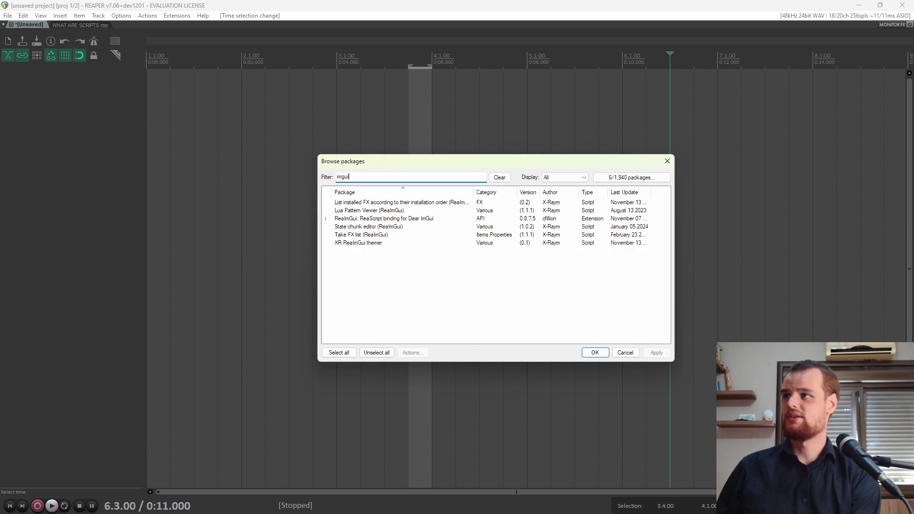
pyautogui.click(363, 218)
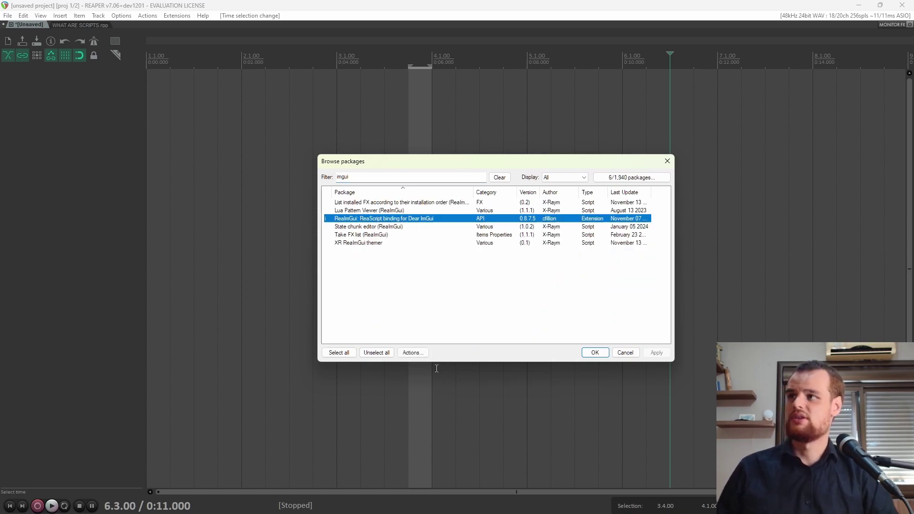
pyautogui.click(412, 353)
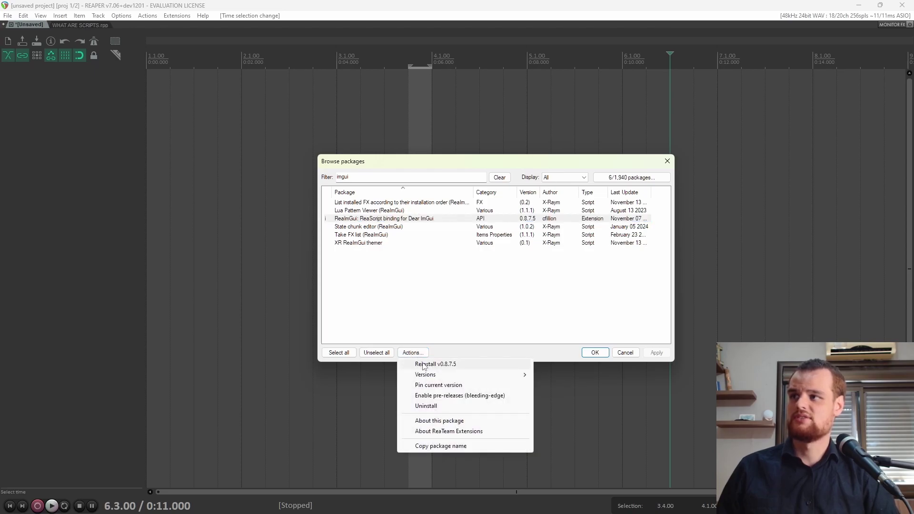
pyautogui.click(452, 319)
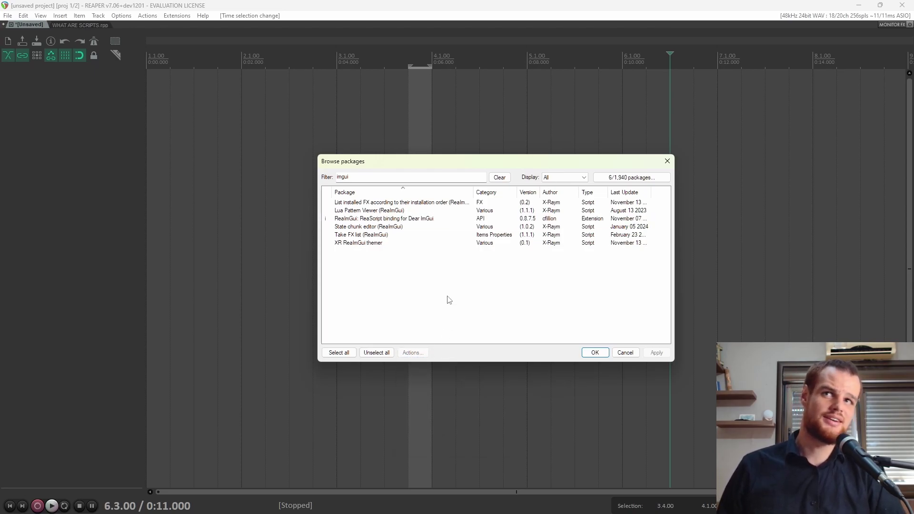
# Step: Uninstall ReaImGui and close the removal report
pyautogui.click(405, 219)
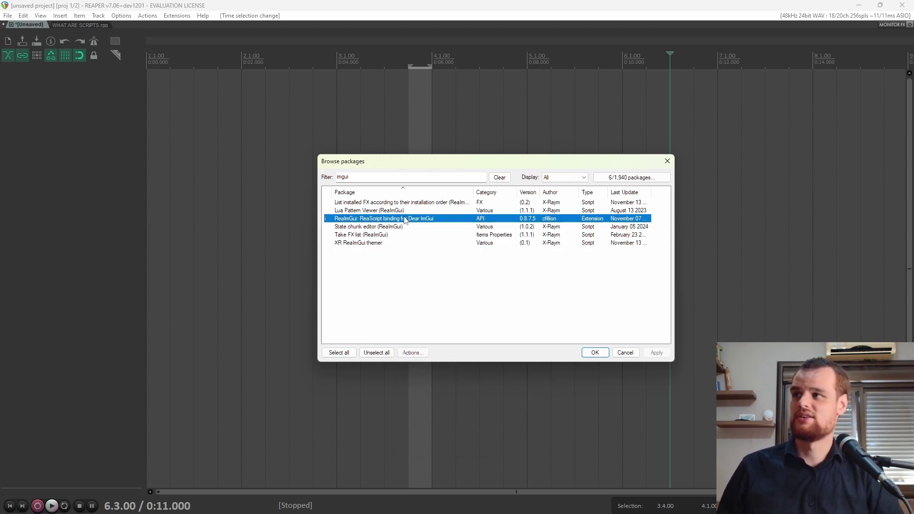
pyautogui.click(412, 353)
pyautogui.click(449, 407)
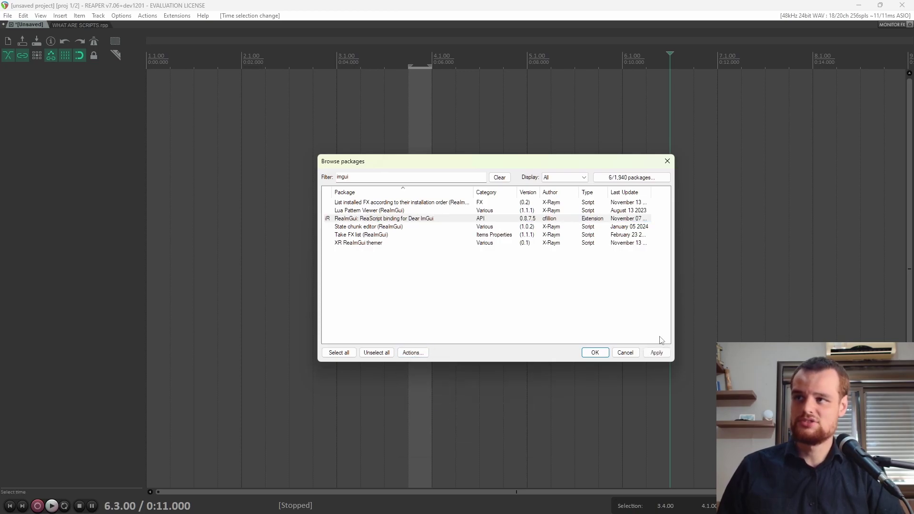
pyautogui.click(657, 353)
pyautogui.click(486, 294)
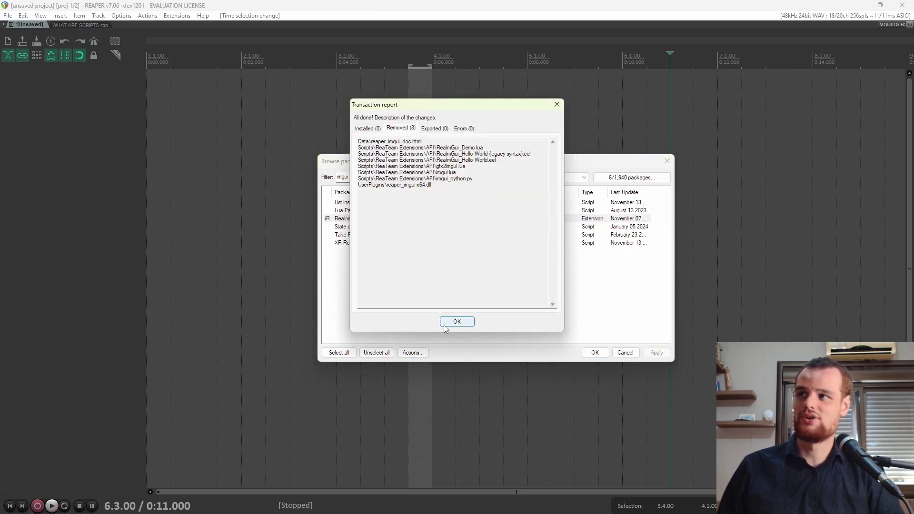
pyautogui.click(451, 321)
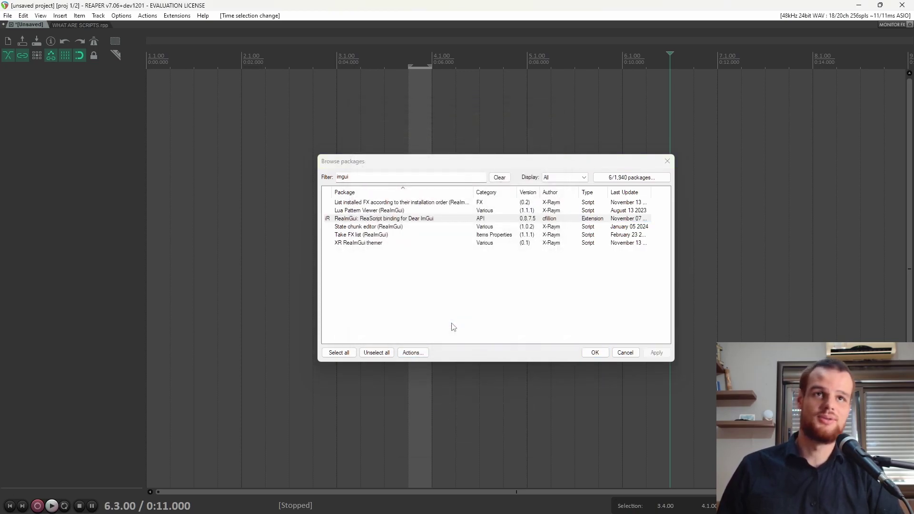
# Step: Reinstall ReaImGui, acknowledging the restart notice and installation report
pyautogui.click(412, 353)
pyautogui.click(428, 364)
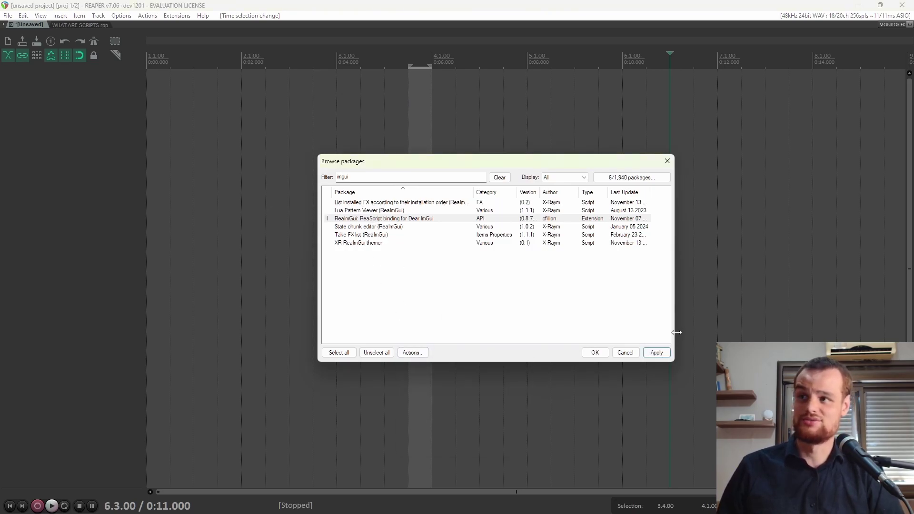
pyautogui.click(656, 352)
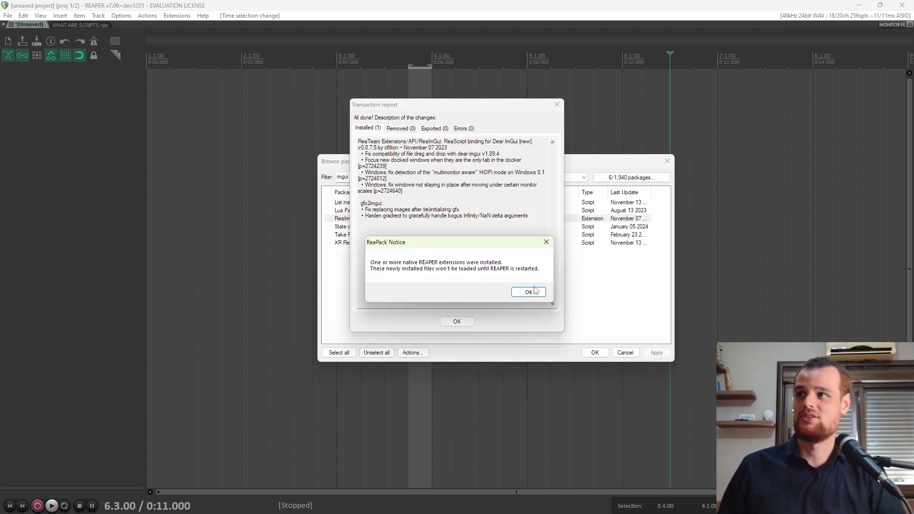
pyautogui.click(535, 292)
pyautogui.click(456, 321)
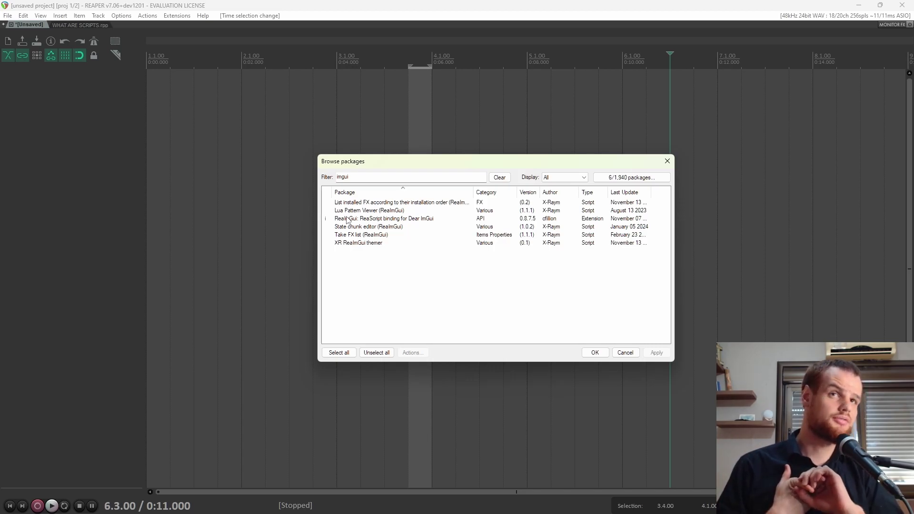
# Step: Replace the 'imgui' filter with 'is_ exten' and select the js_ReaScriptAPI package
pyautogui.doubleClick(363, 180)
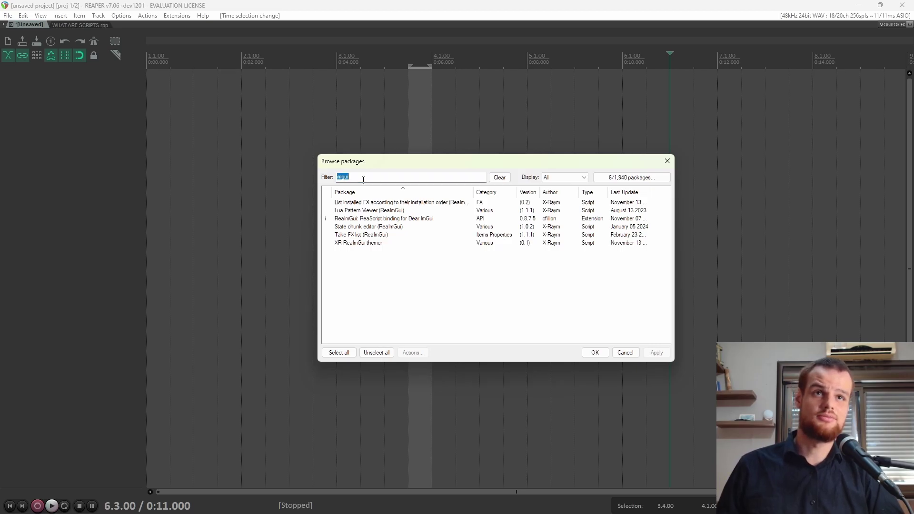
pyautogui.write('is_')
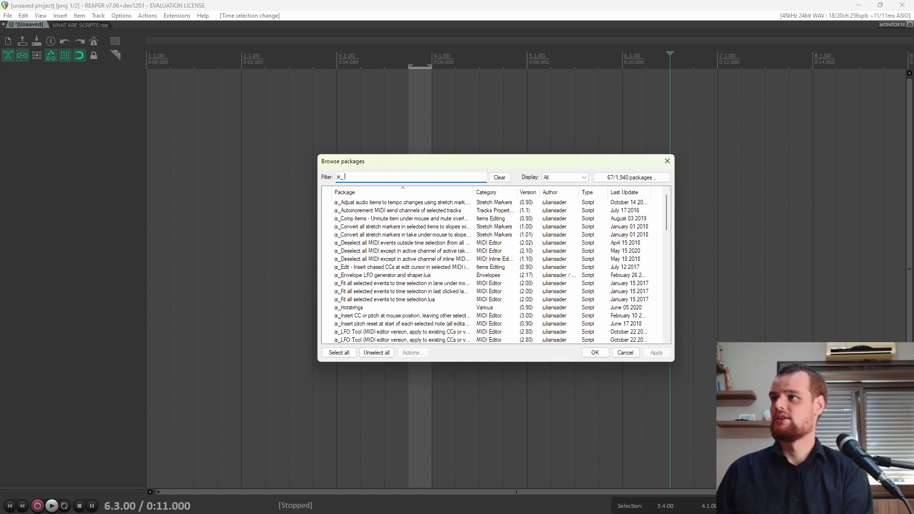
pyautogui.write(' exten')
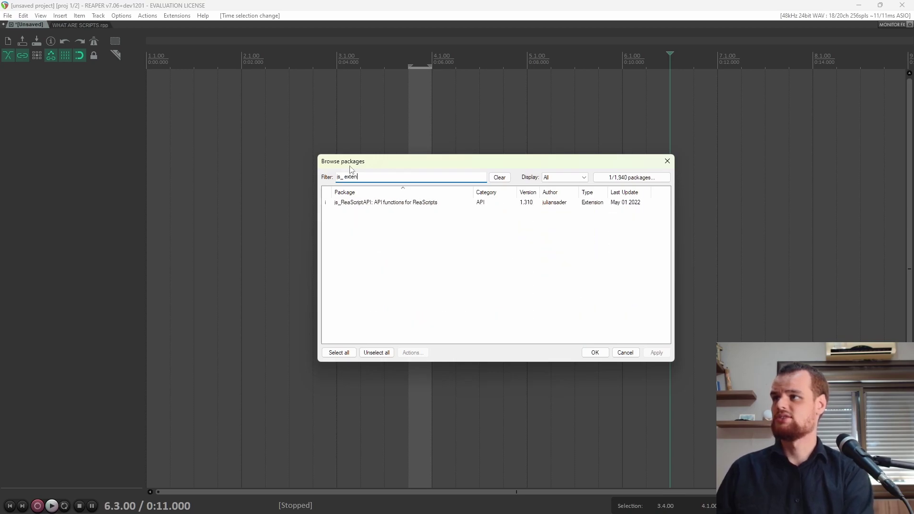
pyautogui.click(342, 203)
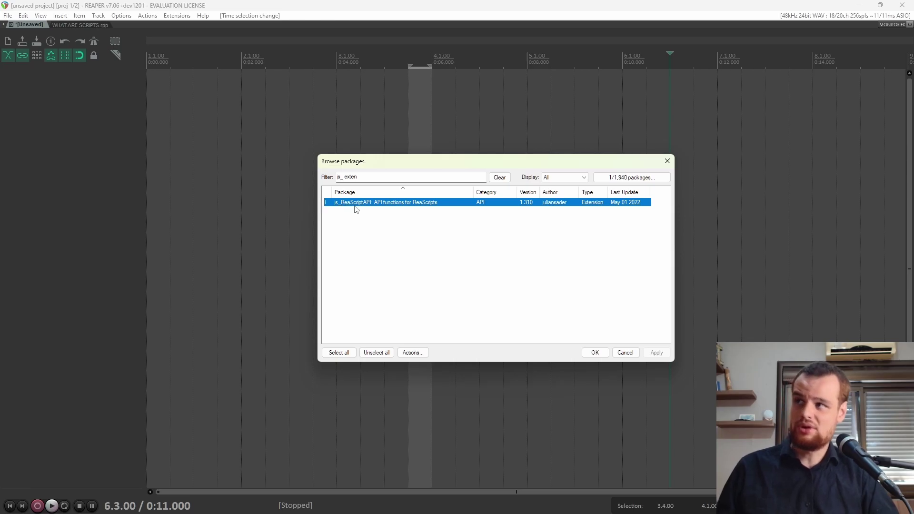
# Step: Refine the filter to 'Reascript', view js_ReaScriptAPI's actions, then clear the filter entirely
pyautogui.doubleClick(347, 177)
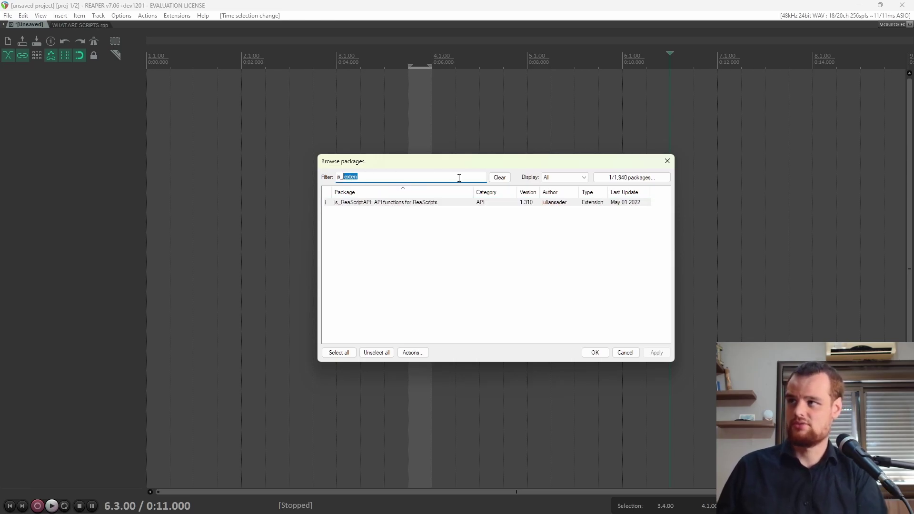
pyautogui.press('BackSpace')
pyautogui.write('Reasc')
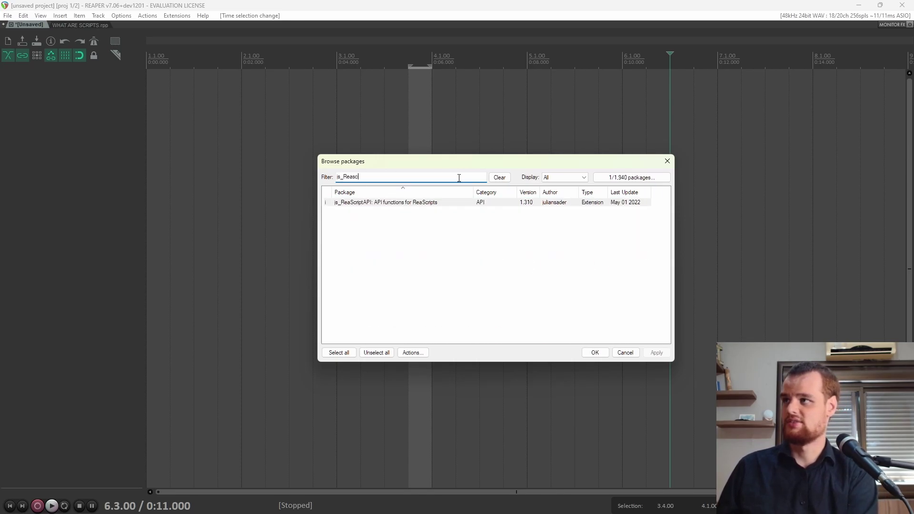
pyautogui.write('ript')
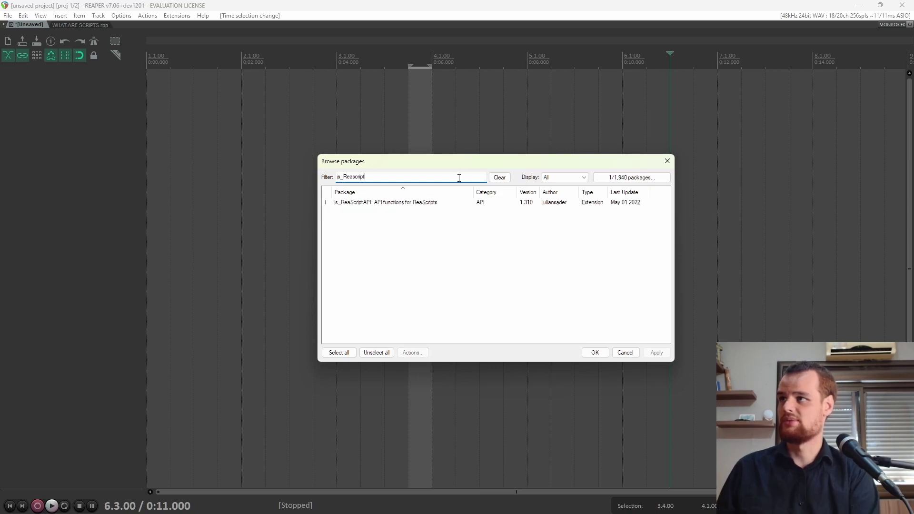
pyautogui.click(398, 204)
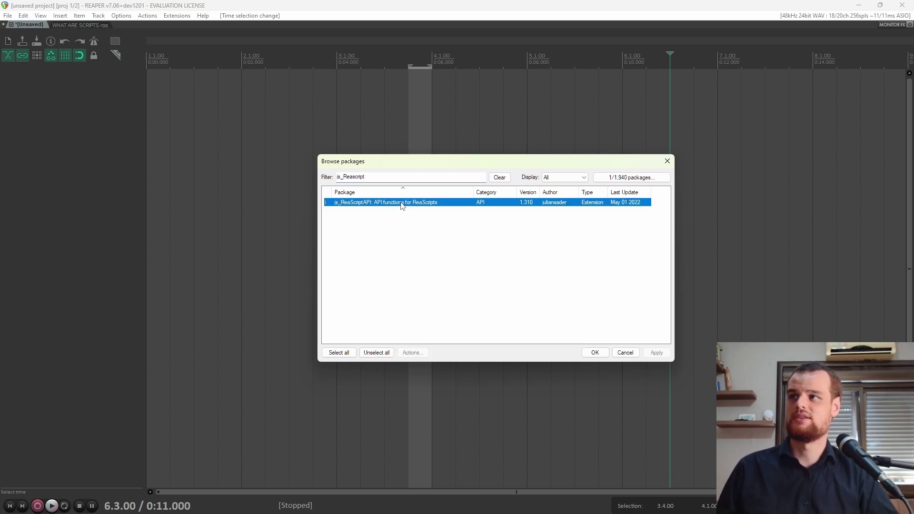
pyautogui.click(413, 353)
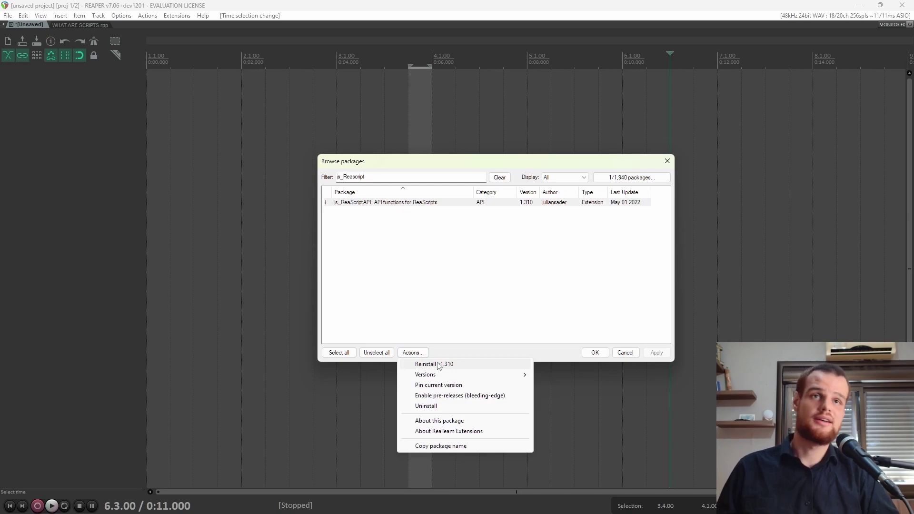
pyautogui.click(469, 301)
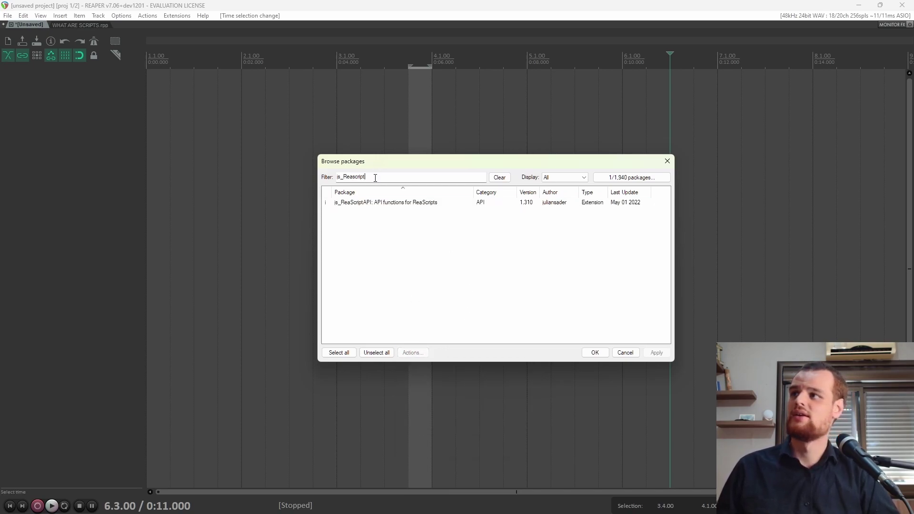
pyautogui.moveTo(375, 178); pyautogui.dragTo(181, 170)
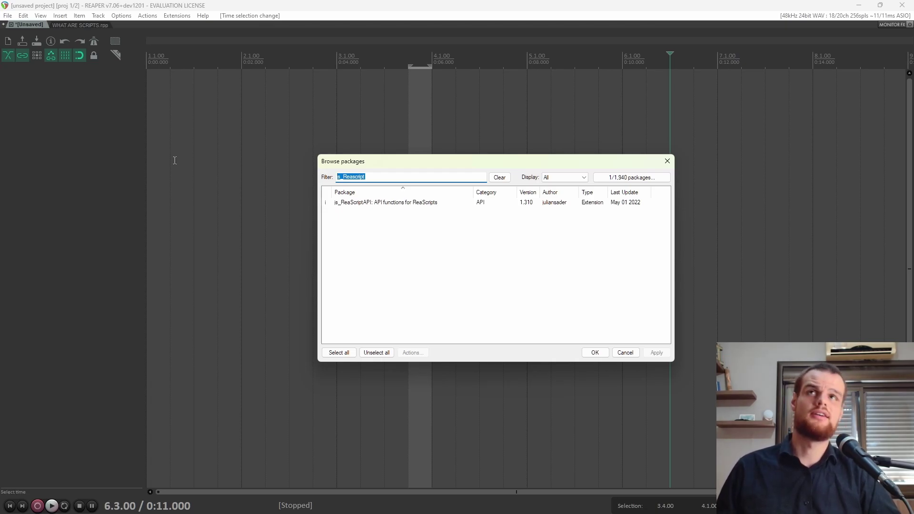
pyautogui.press('BackSpace')
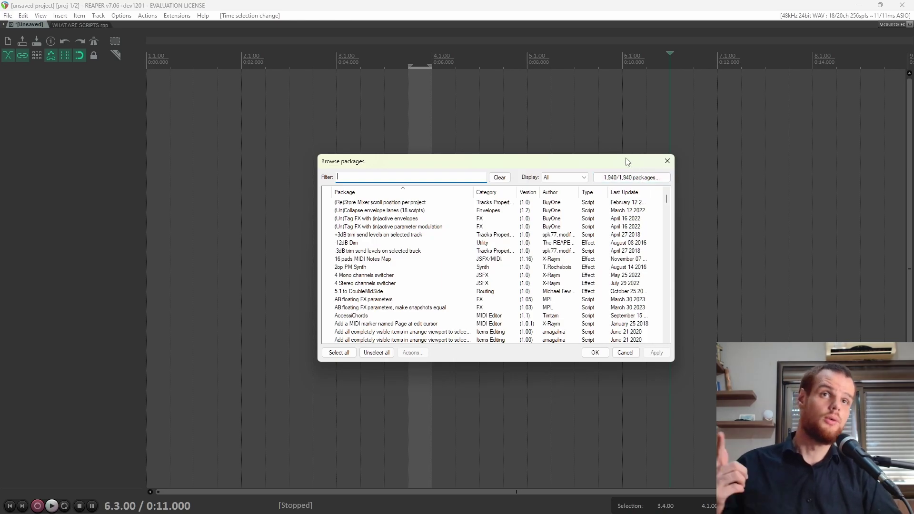
# Step: Close the package browser and begin quitting REAPER
pyautogui.click(666, 161)
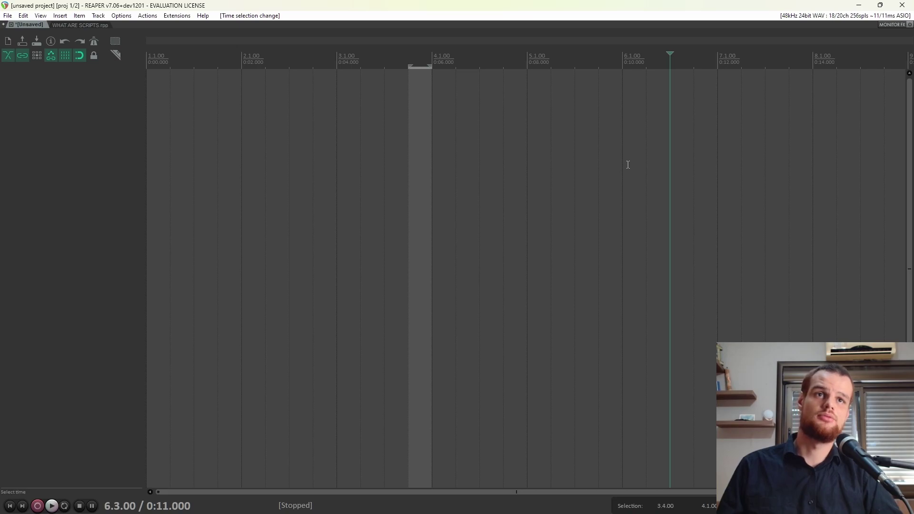
pyautogui.click(902, 5)
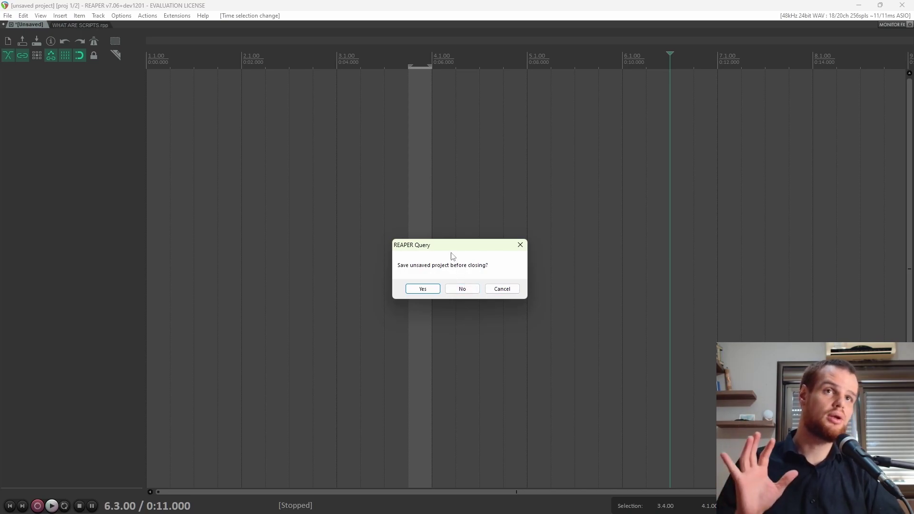
# Step: Close REAPER unsaved, maximize Chrome, dismiss the ReaPack thank-you popup and show the SWS downloads
pyautogui.click(464, 288)
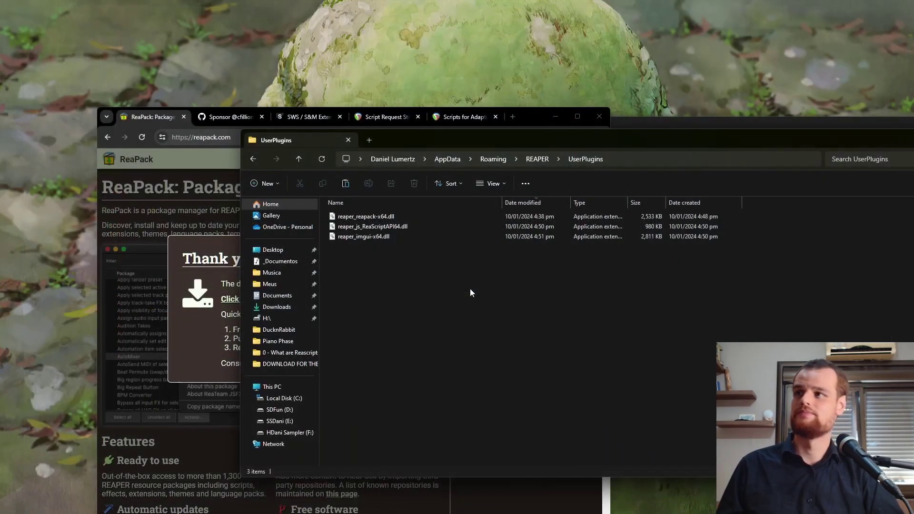
pyautogui.click(530, 126)
pyautogui.doubleClick(529, 123)
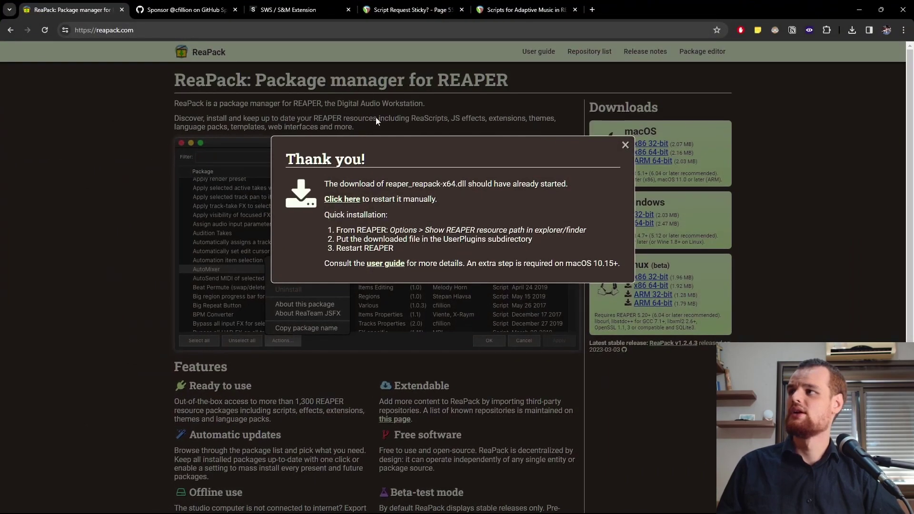
pyautogui.click(92, 30)
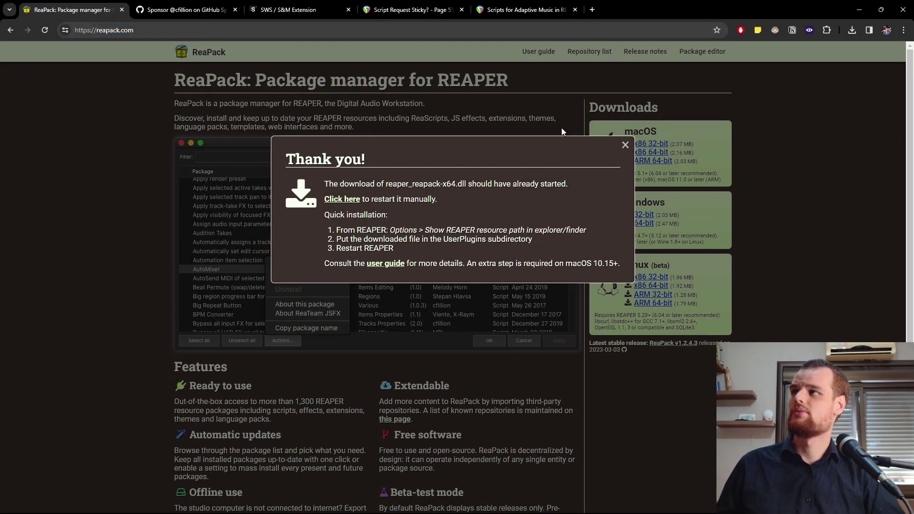
pyautogui.click(625, 145)
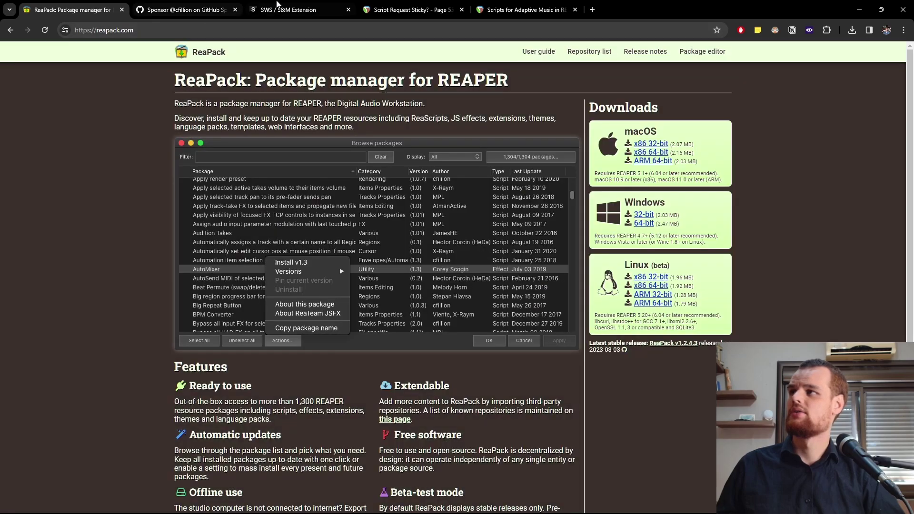
pyautogui.click(288, 10)
pyautogui.scroll(4, 358, 238)
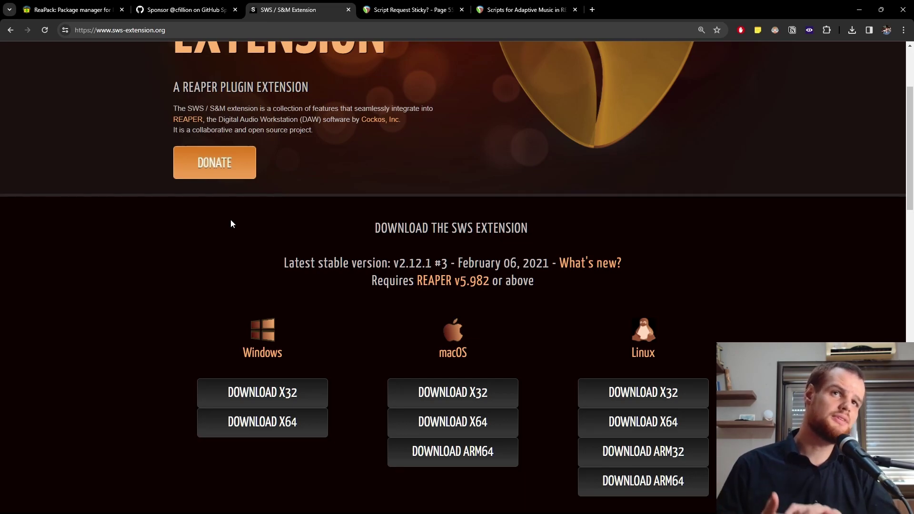
# Step: Download the SWS v2.12.1.3 x64 installer and install it with the default location and components
pyautogui.click(245, 425)
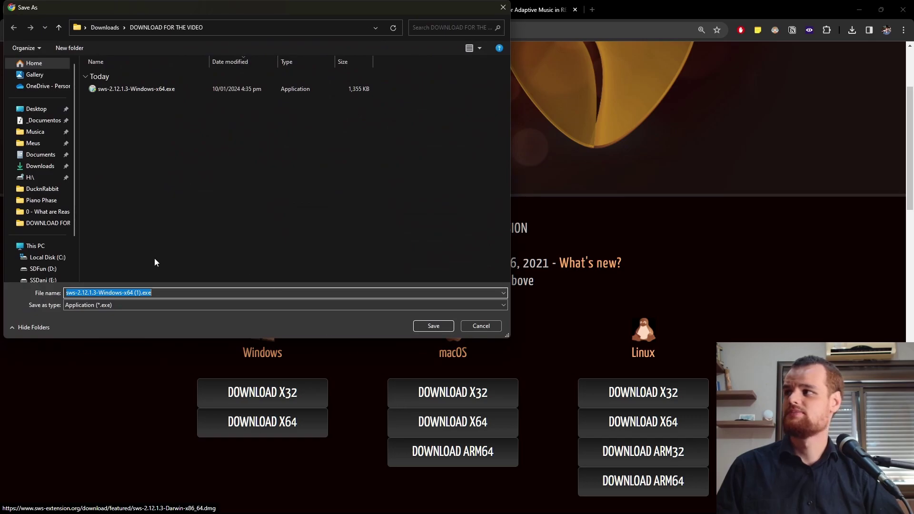
pyautogui.click(425, 326)
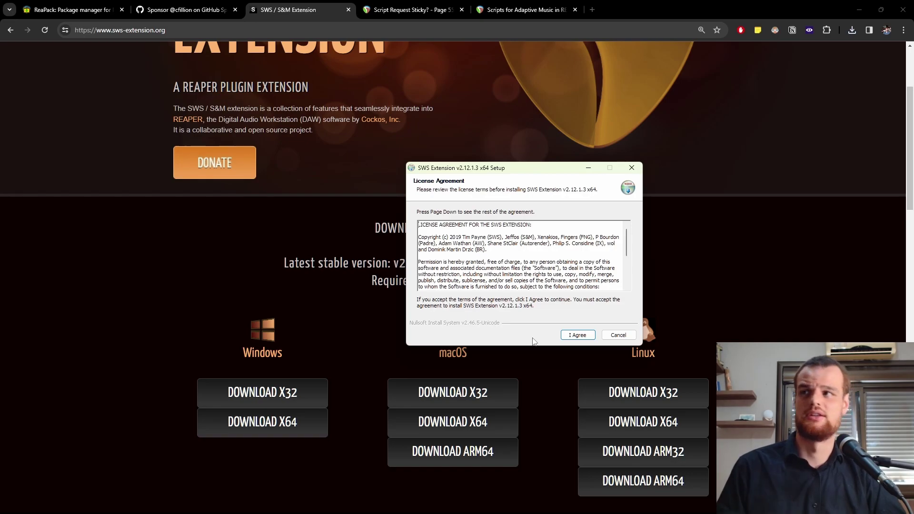
pyautogui.click(583, 336)
pyautogui.click(582, 336)
pyautogui.click(577, 335)
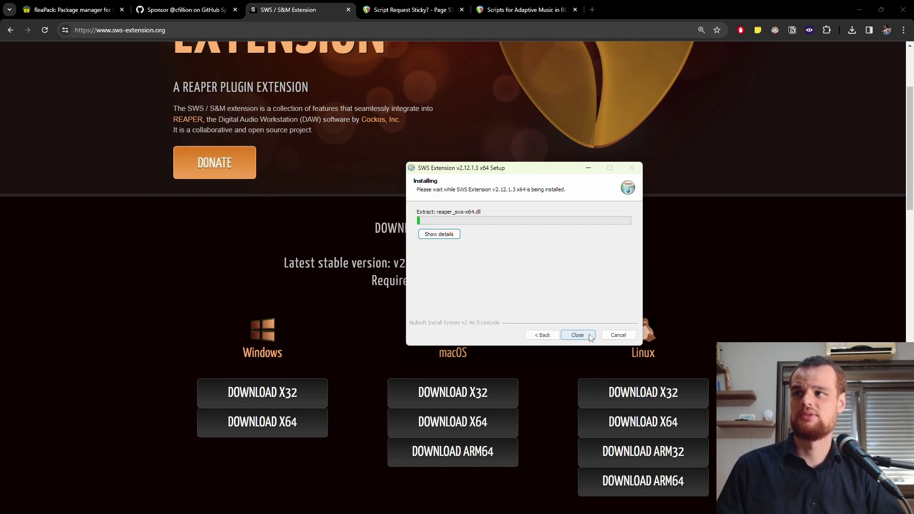
pyautogui.click(578, 335)
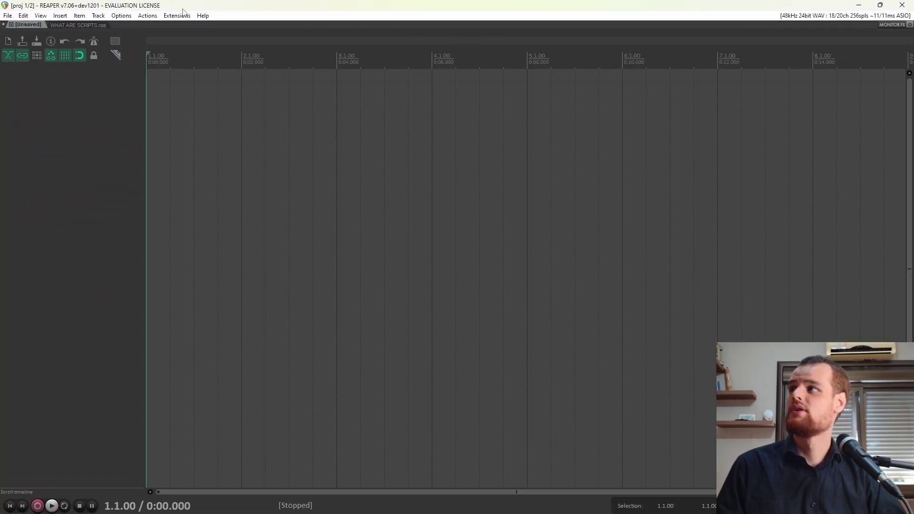
# Step: Launch the SWS LFO generator from the Extensions menu and close it again
pyautogui.click(183, 13)
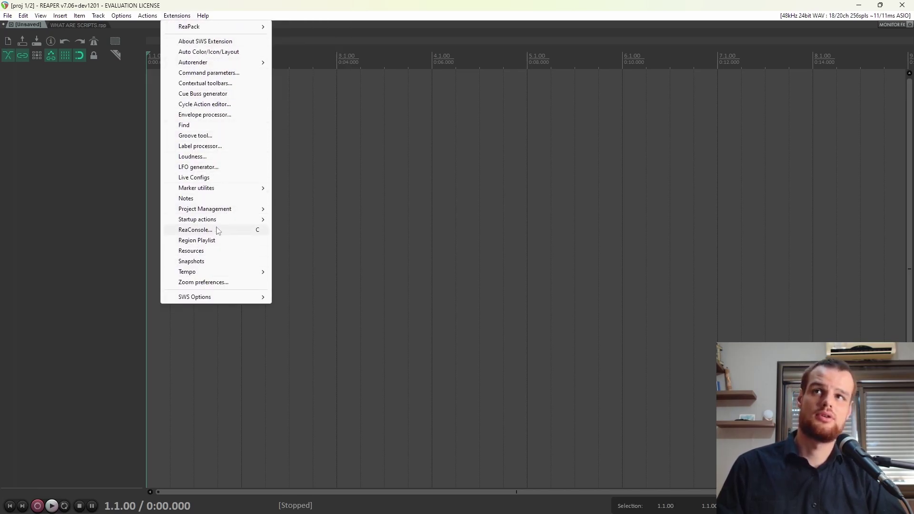
pyautogui.click(216, 167)
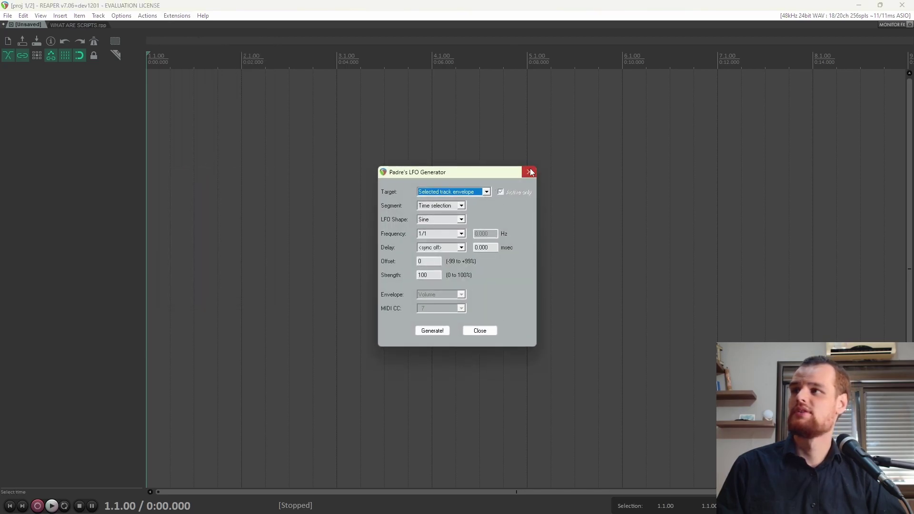
pyautogui.click(528, 172)
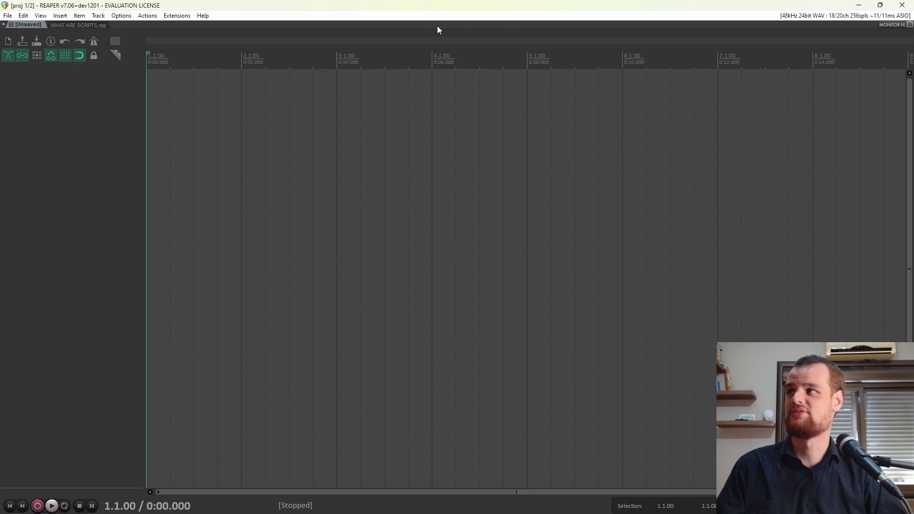
# Step: Check the Extensions > ReaPack submenu, then return to the browser
pyautogui.click(175, 16)
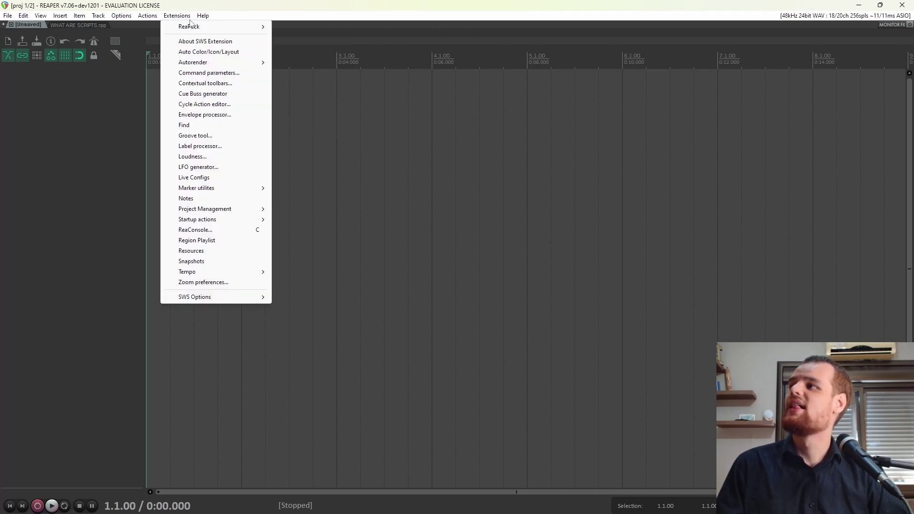
pyautogui.moveTo(200, 31)
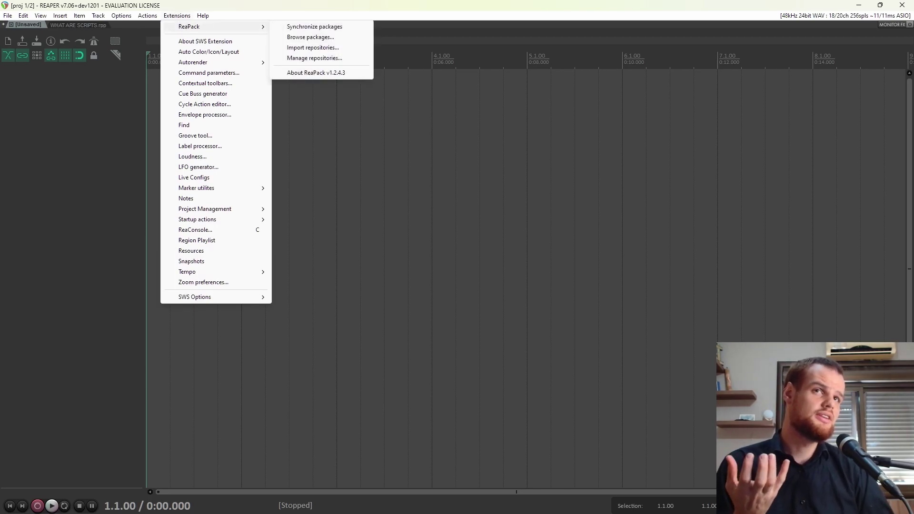
pyautogui.hotkey('alt', 'Tab')
pyautogui.click(672, 403)
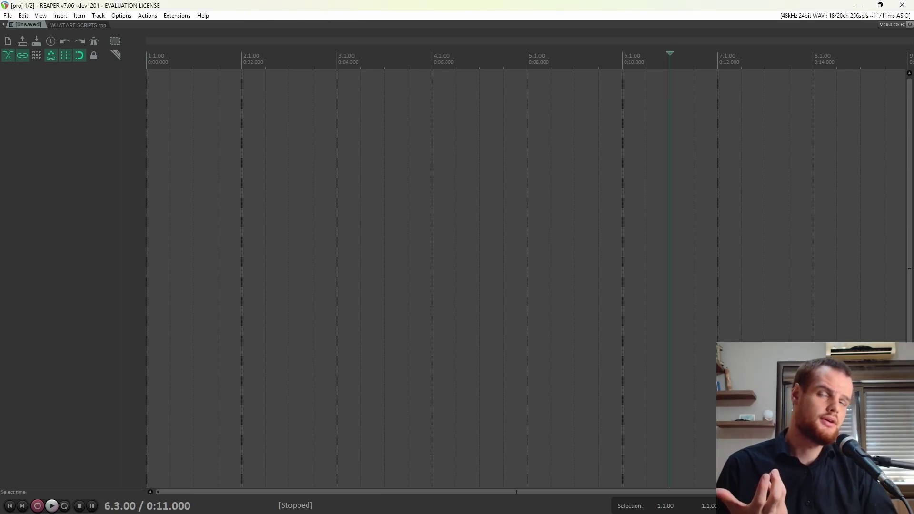
pyautogui.hotkey('alt', 'Tab')
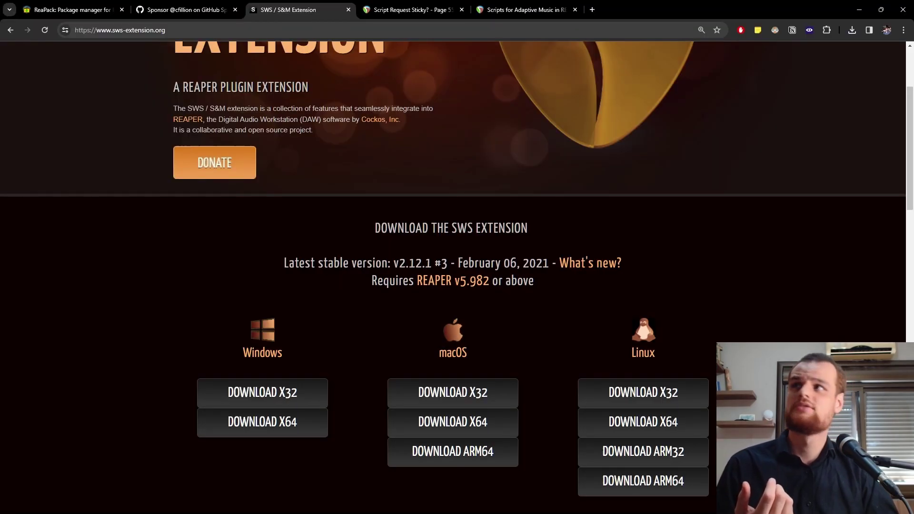
# Step: Open the 'Scripts for Adaptive Music in REAPER' thread and scroll down to its Installation section
pyautogui.click(531, 4)
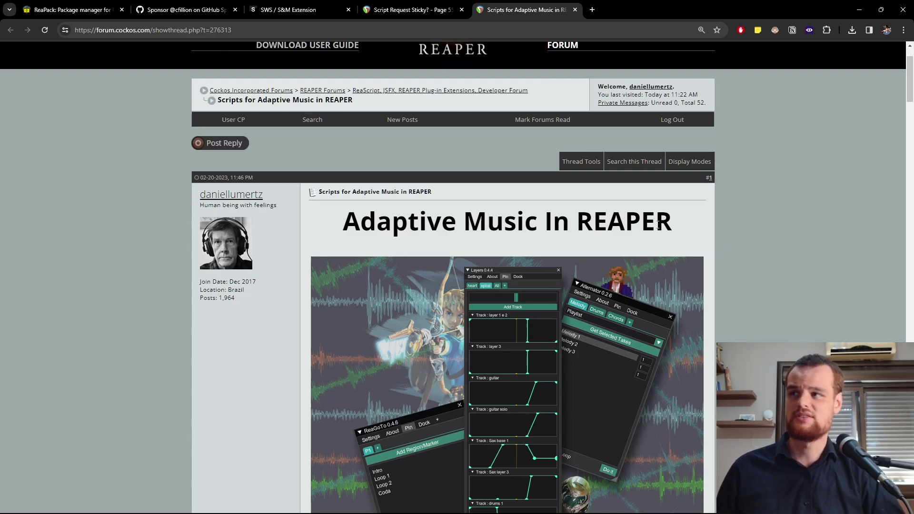
pyautogui.scroll(-5, 656, 229)
pyautogui.scroll(7, 685, 274)
pyautogui.moveTo(363, 291); pyautogui.dragTo(644, 291)
pyautogui.click(707, 291)
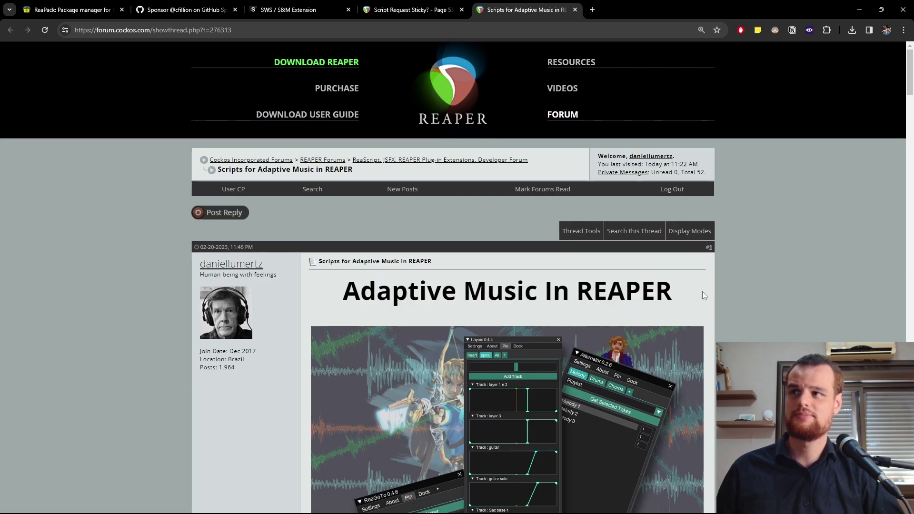
pyautogui.scroll(-3, 695, 291)
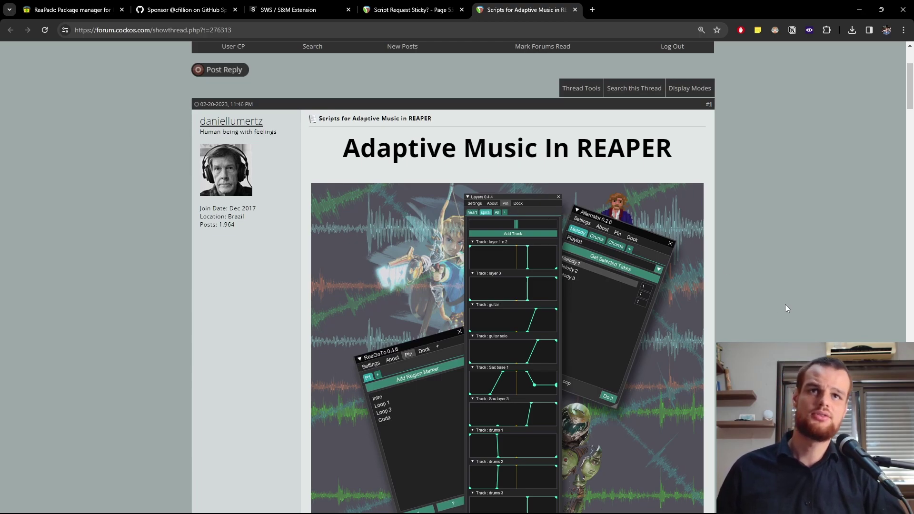
pyautogui.scroll(-5, 785, 305)
pyautogui.scroll(-20, 755, 309)
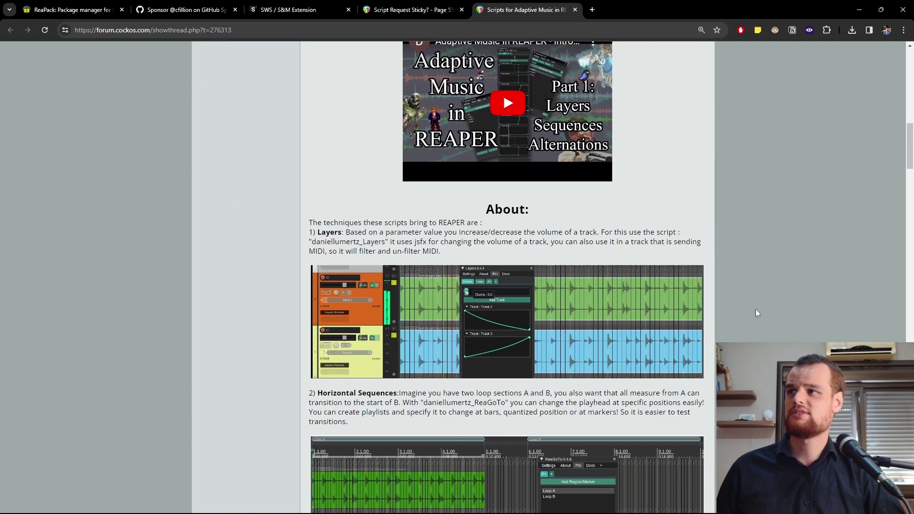
pyautogui.scroll(3, 635, 202)
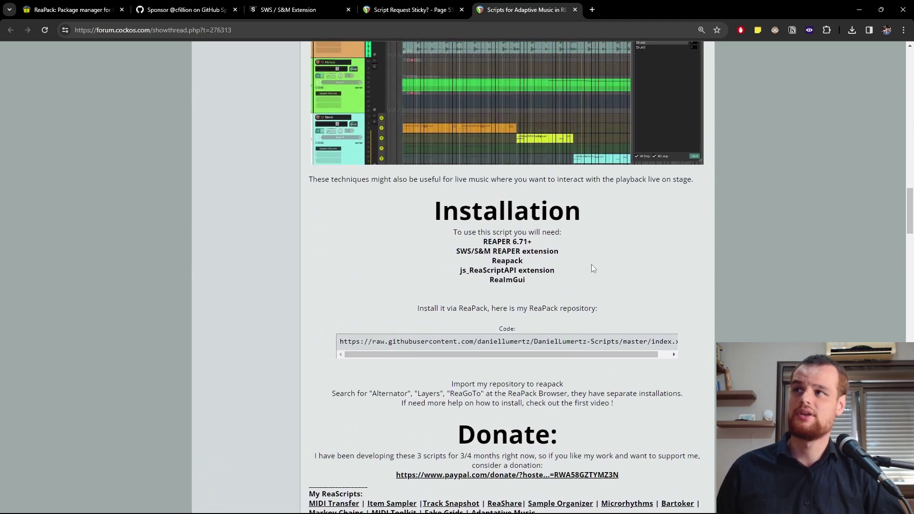
# Step: Review the requirements: REAPER 6.71+, SWS/S&M, ReaPack, js_ReaScriptAPI and ReaImGui
pyautogui.moveTo(572, 270); pyautogui.dragTo(434, 212)
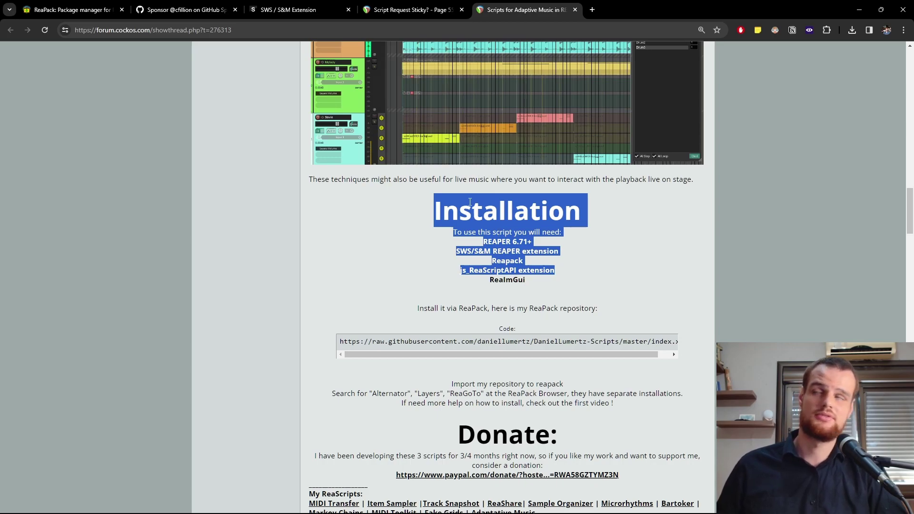
pyautogui.scroll(2, 550, 296)
pyautogui.scroll(1, 548, 299)
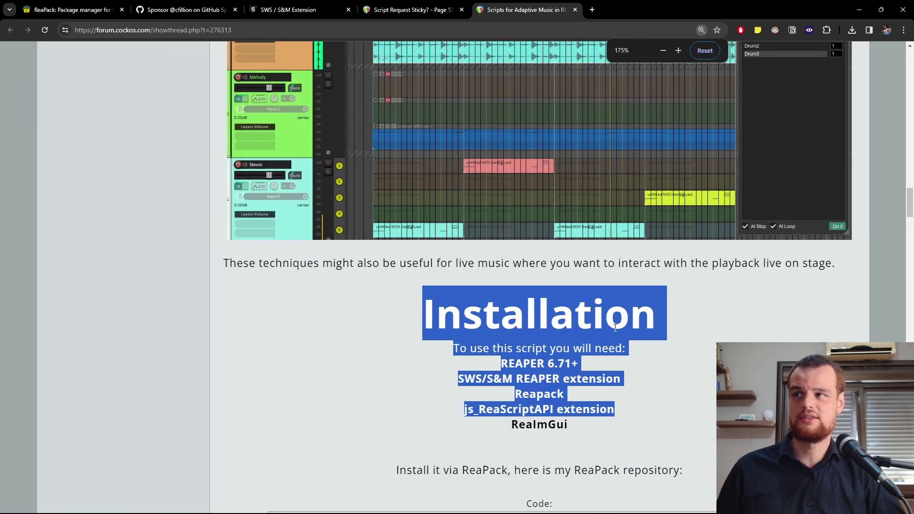
pyautogui.moveTo(589, 365); pyautogui.dragTo(636, 375)
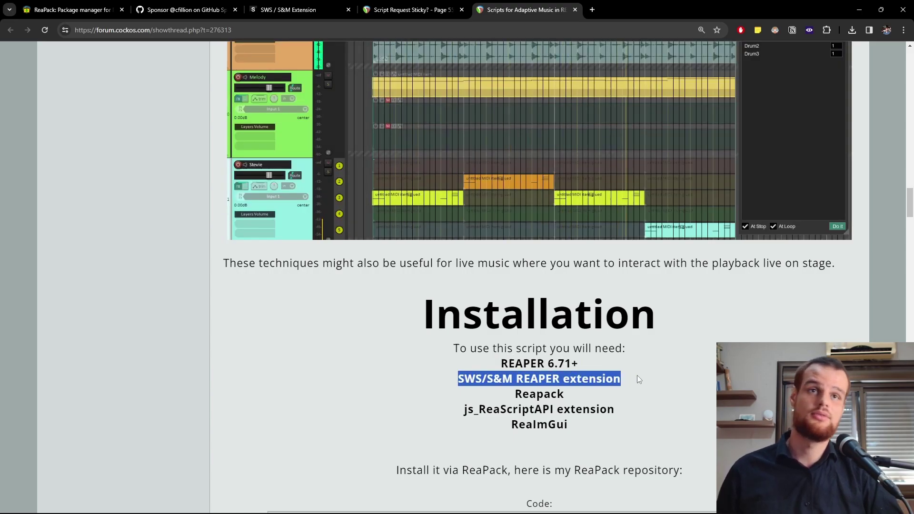
pyautogui.click(572, 393)
pyautogui.moveTo(572, 393); pyautogui.dragTo(636, 402)
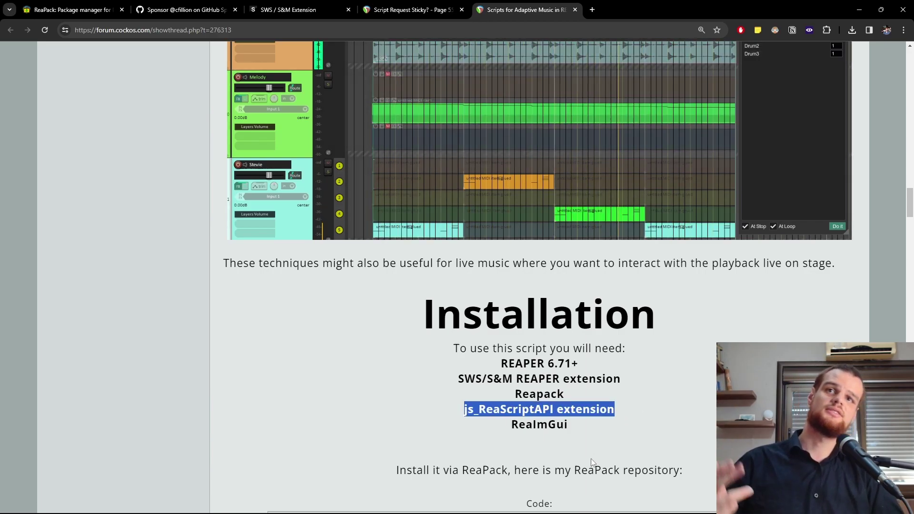
pyautogui.click(571, 424)
pyautogui.moveTo(571, 425); pyautogui.dragTo(481, 424)
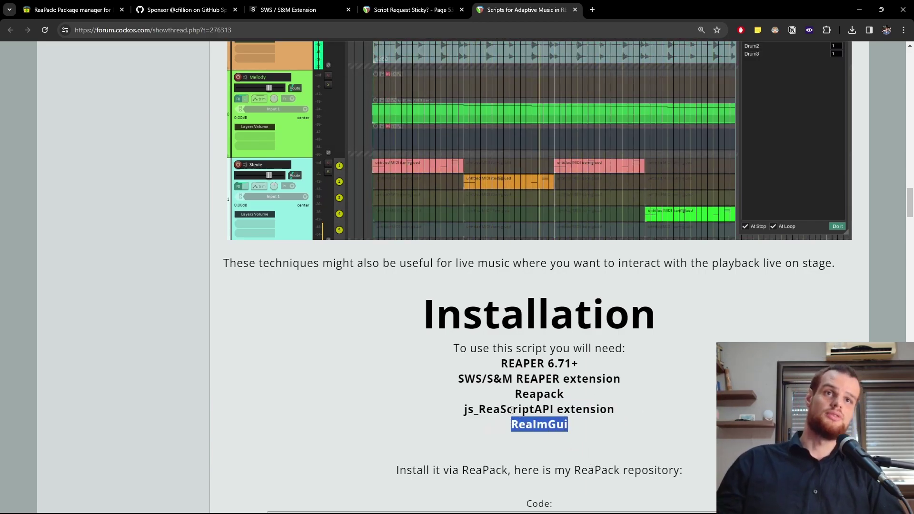
# Step: Select the ReaPack repository index.xml URL in the code box, then minimize the browser to REAPER
pyautogui.scroll(-3, 539, 415)
pyautogui.scroll(-2, 540, 415)
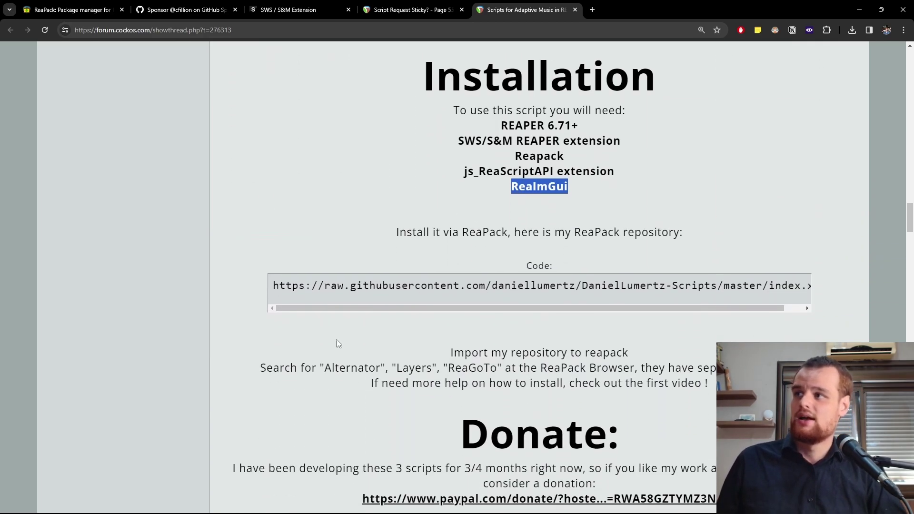
pyautogui.moveTo(412, 235); pyautogui.dragTo(603, 239)
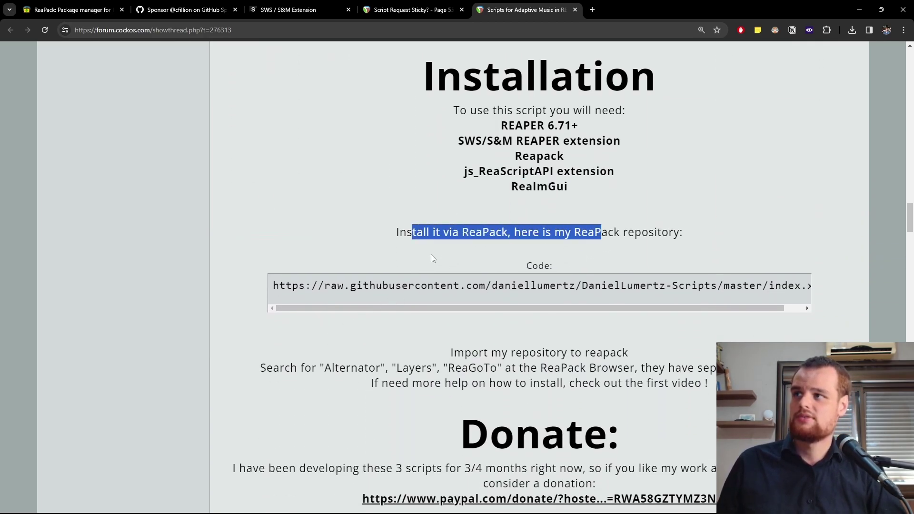
pyautogui.click(407, 246)
pyautogui.moveTo(404, 231); pyautogui.dragTo(690, 232)
pyautogui.click(534, 245)
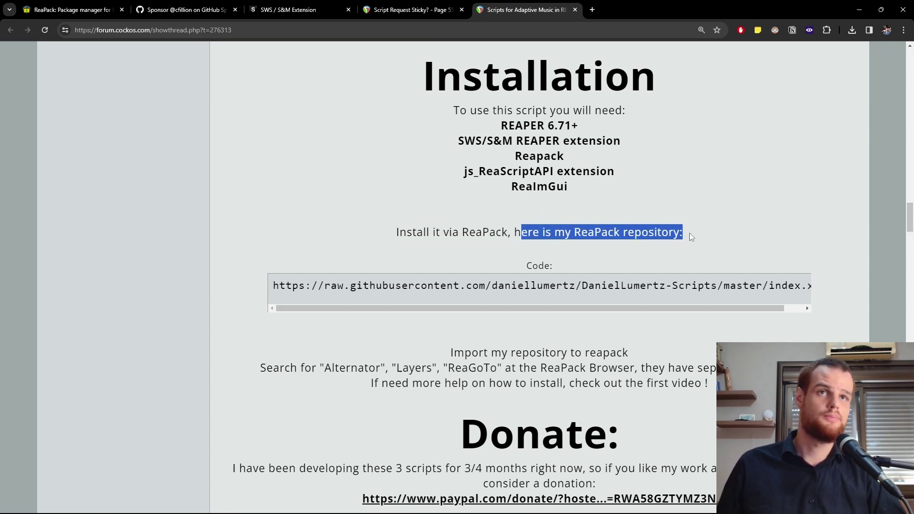
pyautogui.tripleClick(500, 285)
pyautogui.hotkey('ctrl', 'c')
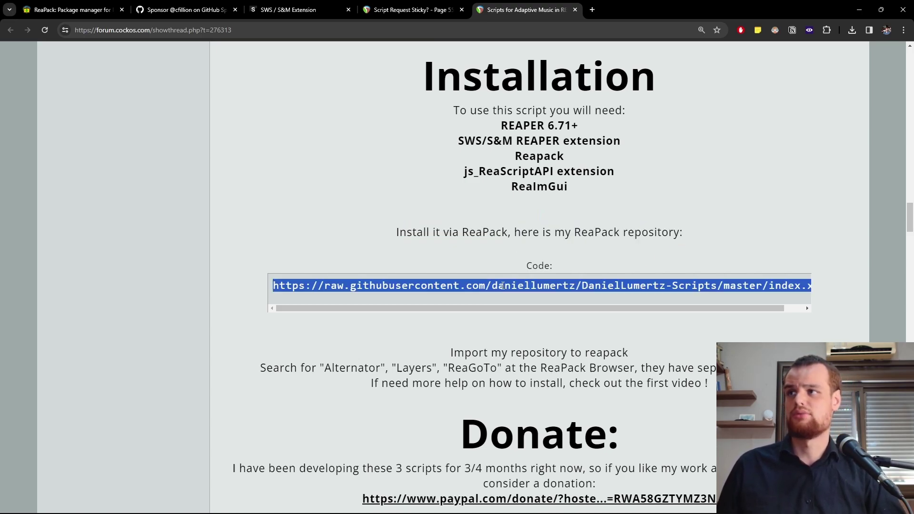
pyautogui.moveTo(438, 309); pyautogui.dragTo(723, 291)
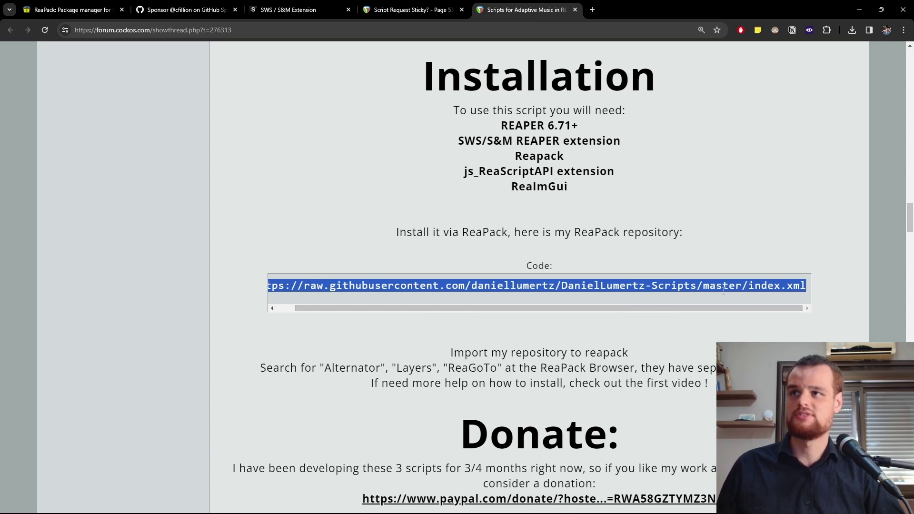
pyautogui.click(858, 8)
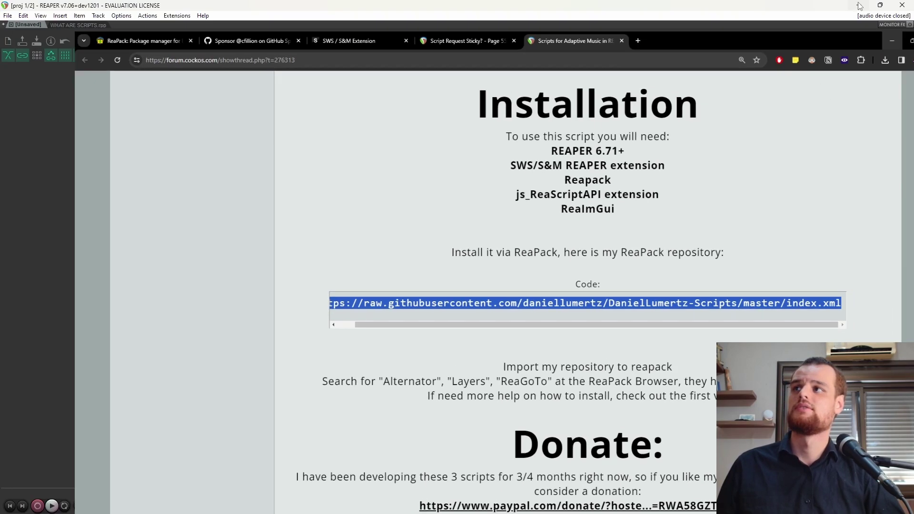
pyautogui.click(553, 159)
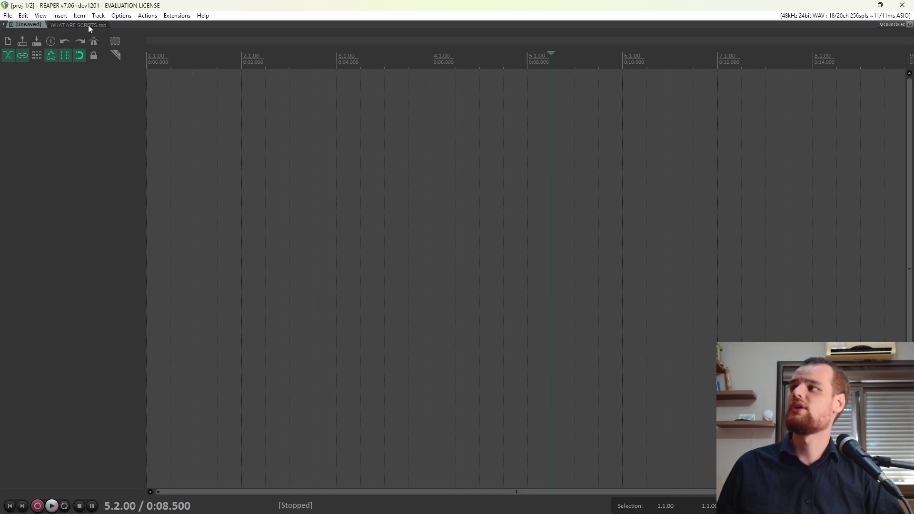
# Step: Paste the copied index.xml URL into ReaPack's Import repositories dialog and confirm it
pyautogui.click(172, 17)
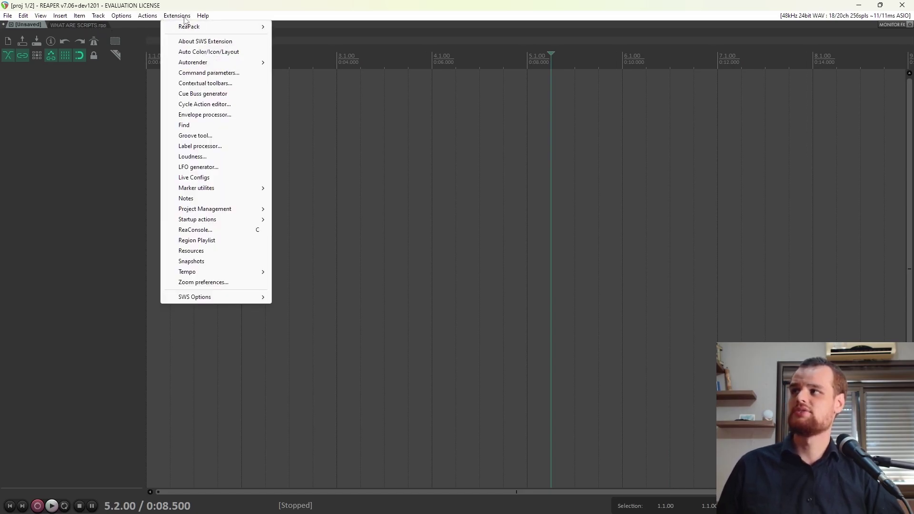
pyautogui.moveTo(193, 30)
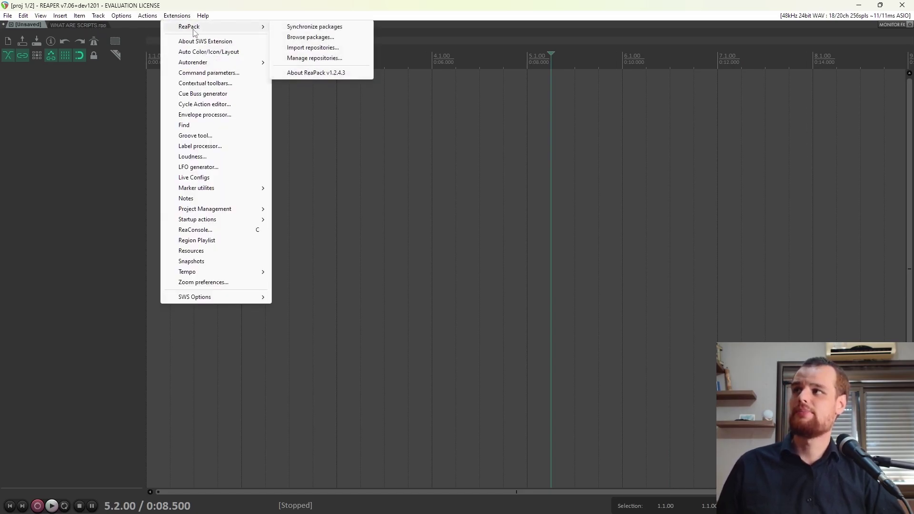
pyautogui.click(310, 49)
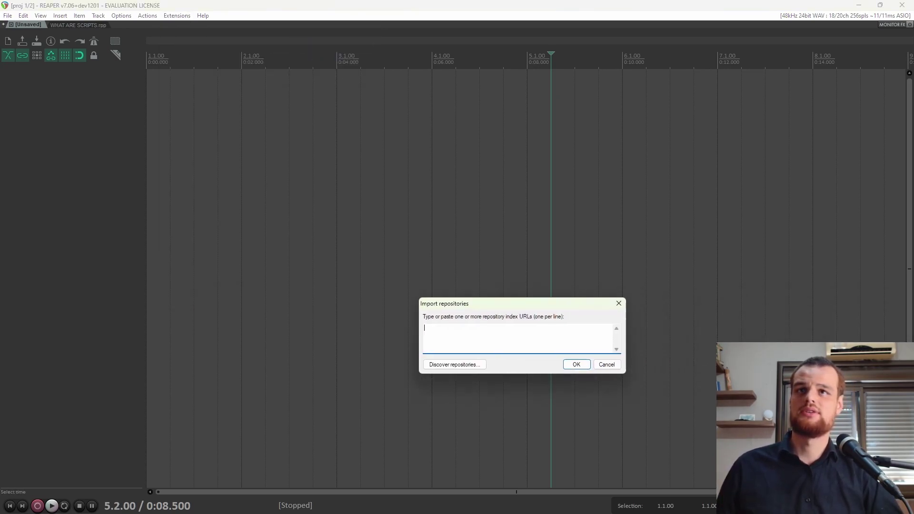
pyautogui.moveTo(509, 307); pyautogui.dragTo(468, 260)
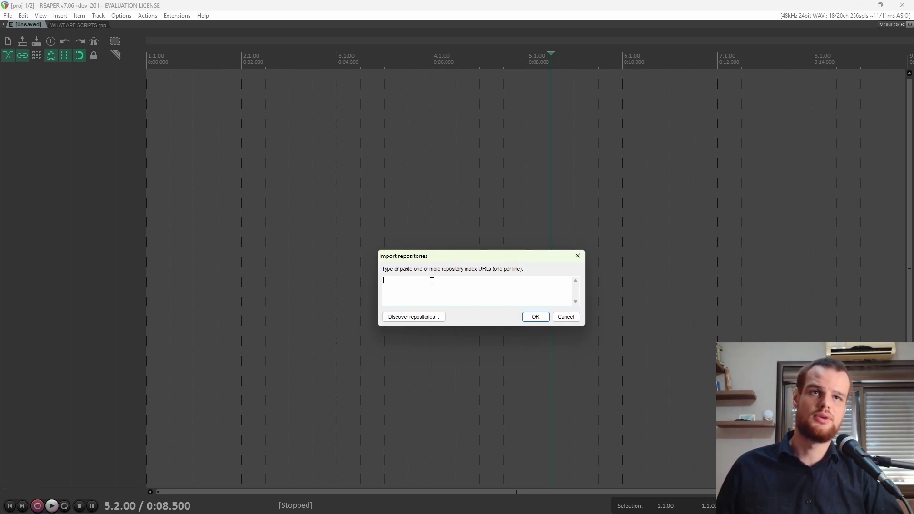
pyautogui.hotkey('ctrl', 'v')
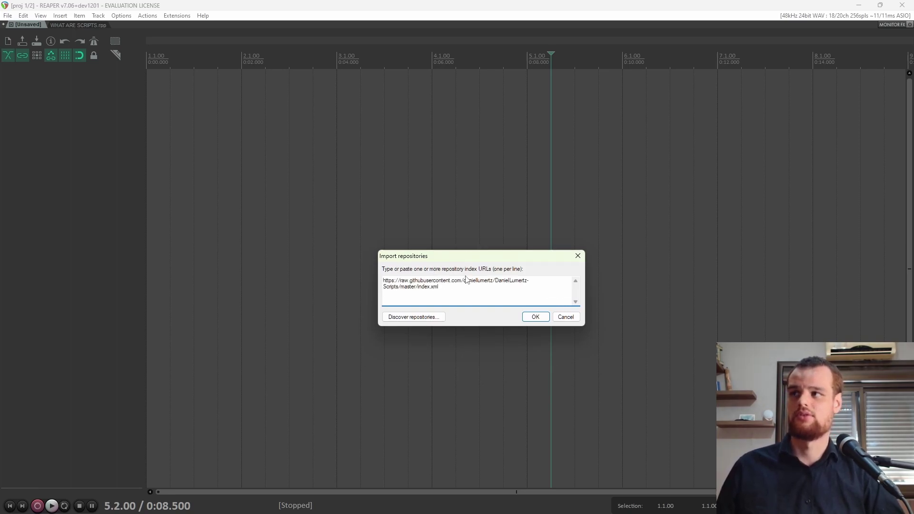
pyautogui.click(541, 317)
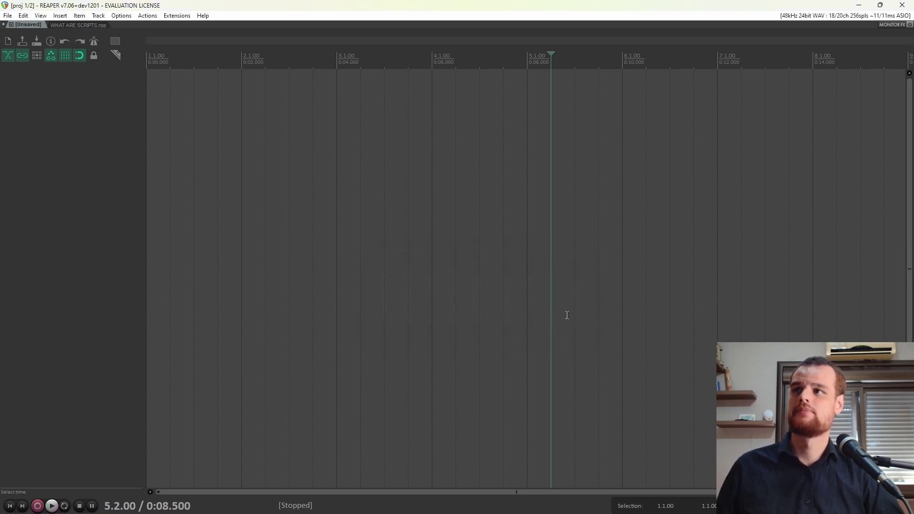
# Step: Synchronize ReaPack packages and open the package browser filtered by the repository author's name
pyautogui.click(170, 17)
pyautogui.moveTo(184, 27)
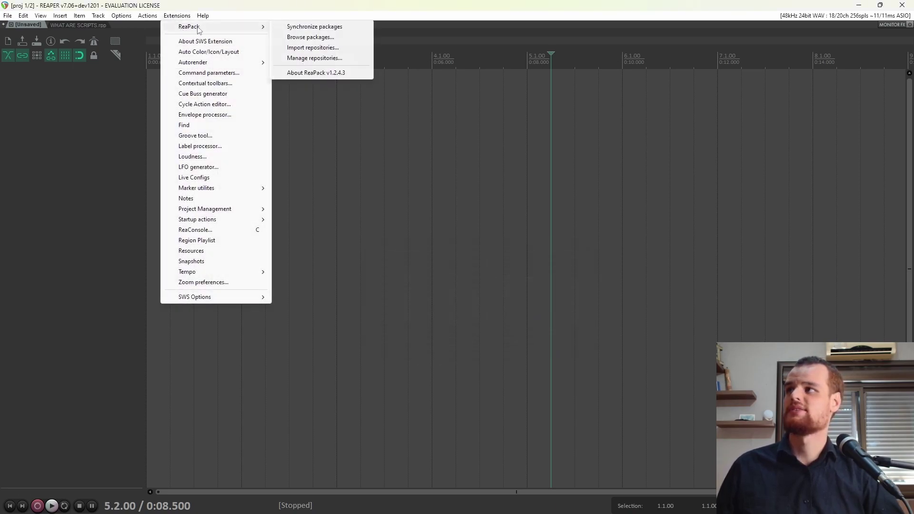
pyautogui.click(291, 30)
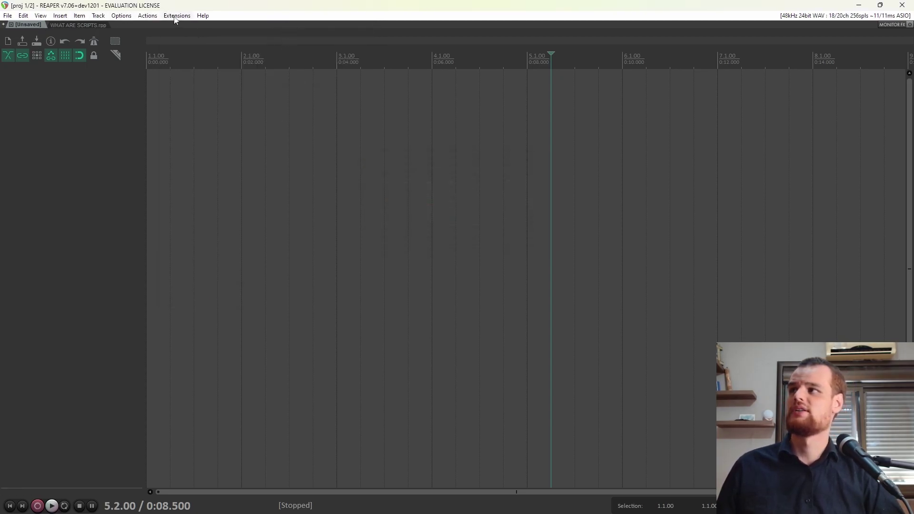
pyautogui.click(175, 18)
pyautogui.moveTo(210, 27)
pyautogui.click(279, 37)
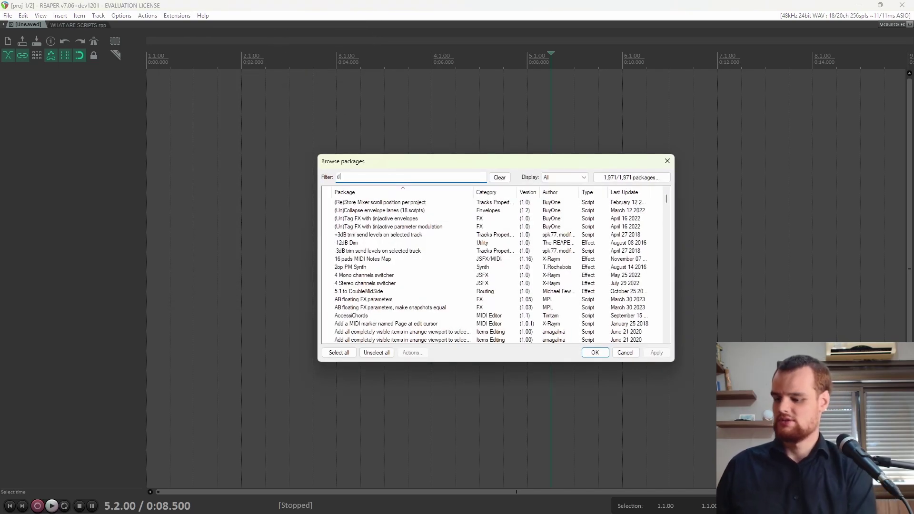
pyautogui.write('daniellumertz')
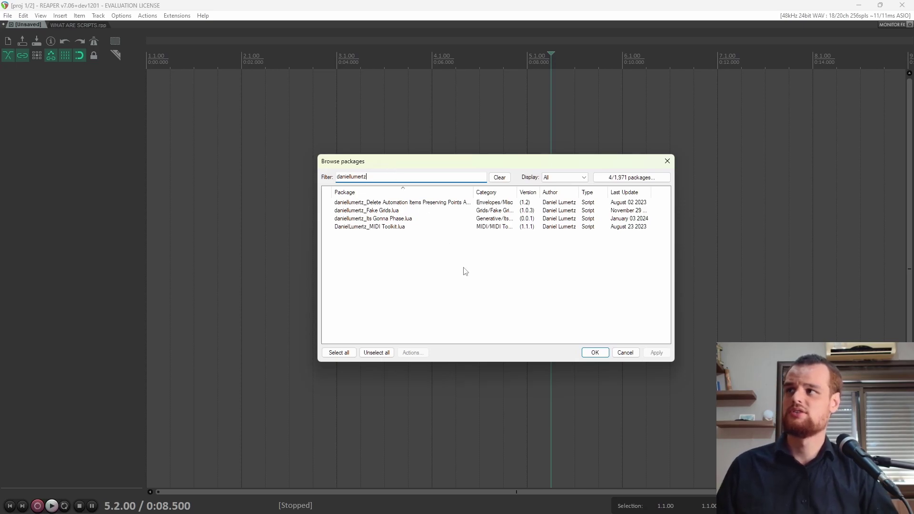
pyautogui.press('BackSpace')
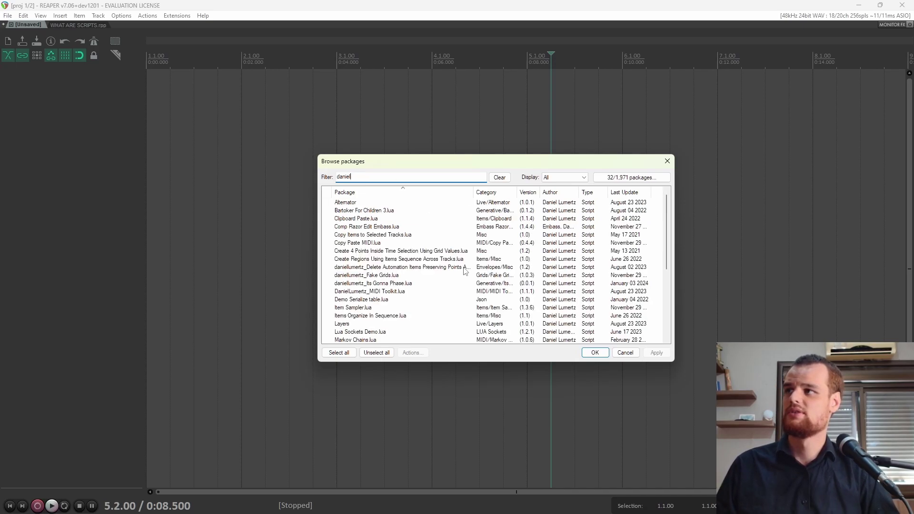
# Step: Scroll through the 32 filtered packages to locate the Track Snapshot.lua row
pyautogui.scroll(-5, 561, 252)
pyautogui.scroll(5, 561, 238)
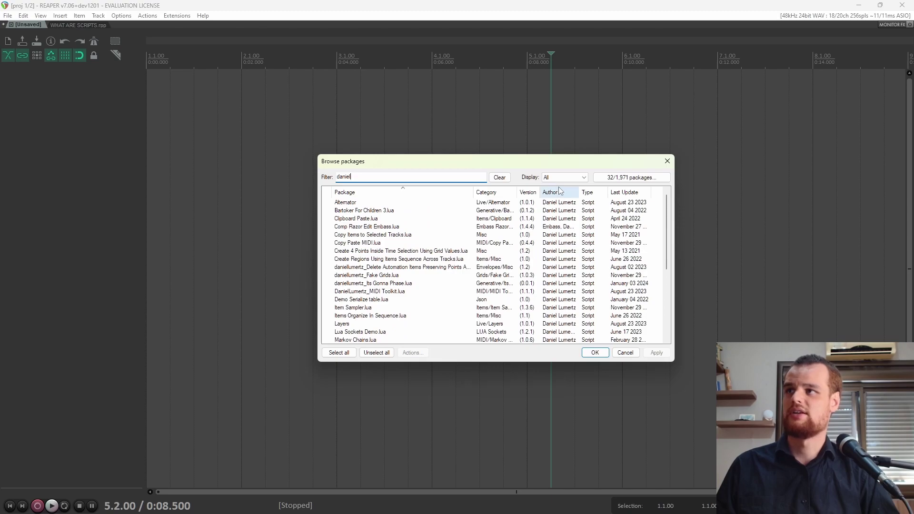
pyautogui.scroll(-4, 556, 220)
pyautogui.scroll(-1, 555, 220)
pyautogui.scroll(3, 476, 214)
pyautogui.scroll(-3, 420, 205)
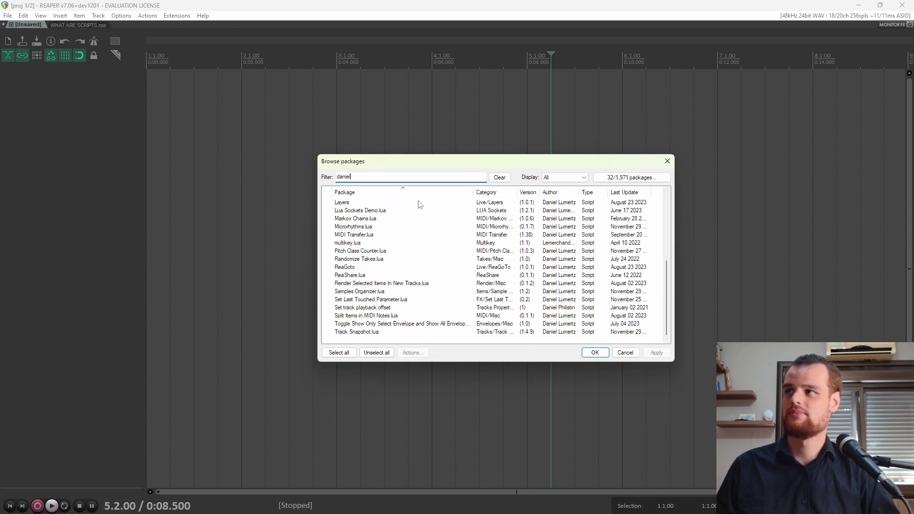
pyautogui.click(551, 323)
pyautogui.scroll(5, 556, 286)
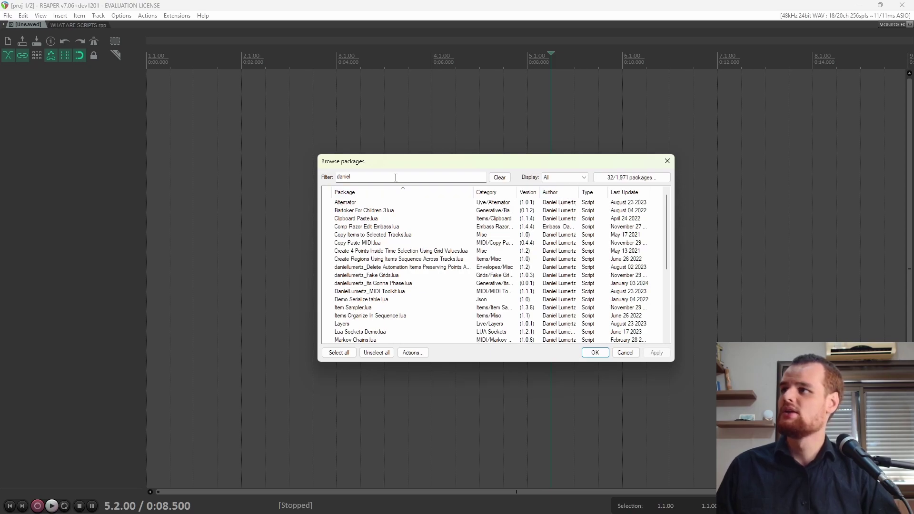
pyautogui.click(372, 205)
pyautogui.scroll(-3, 443, 281)
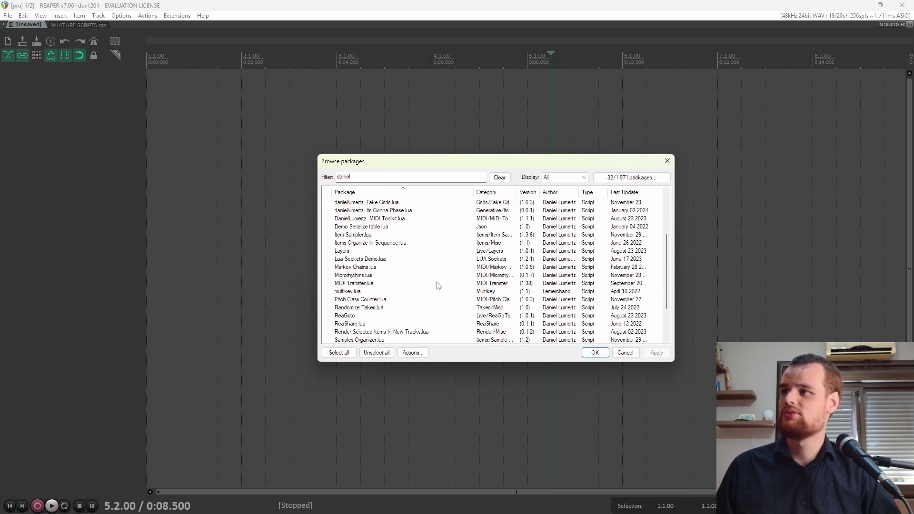
pyautogui.scroll(3, 397, 293)
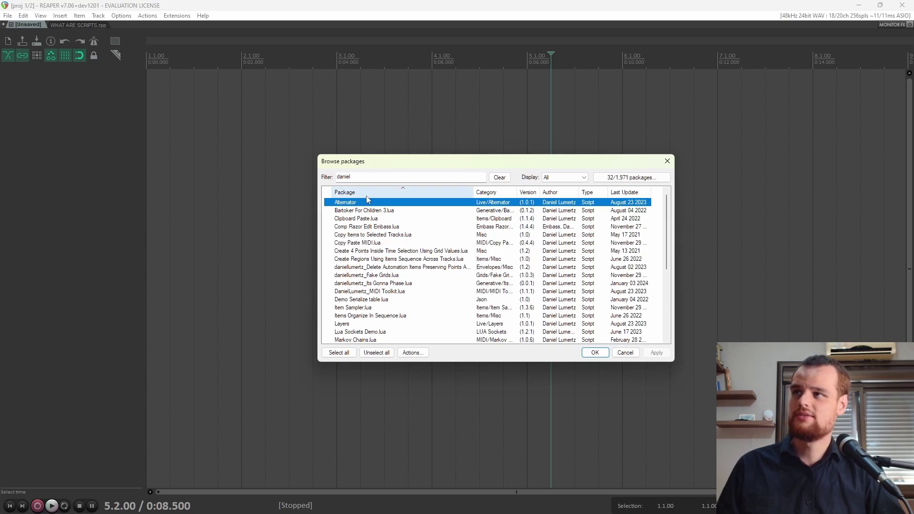
pyautogui.scroll(-3, 367, 200)
pyautogui.scroll(-2, 379, 262)
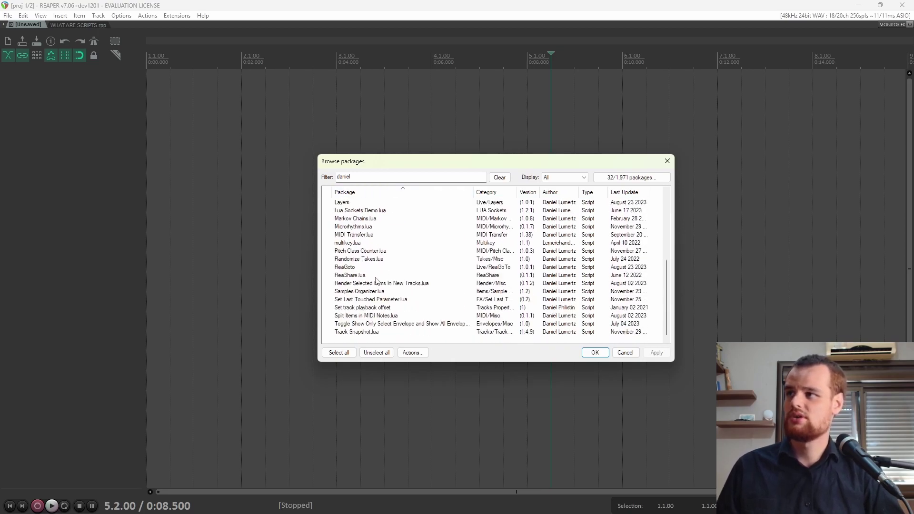
pyautogui.scroll(4, 375, 281)
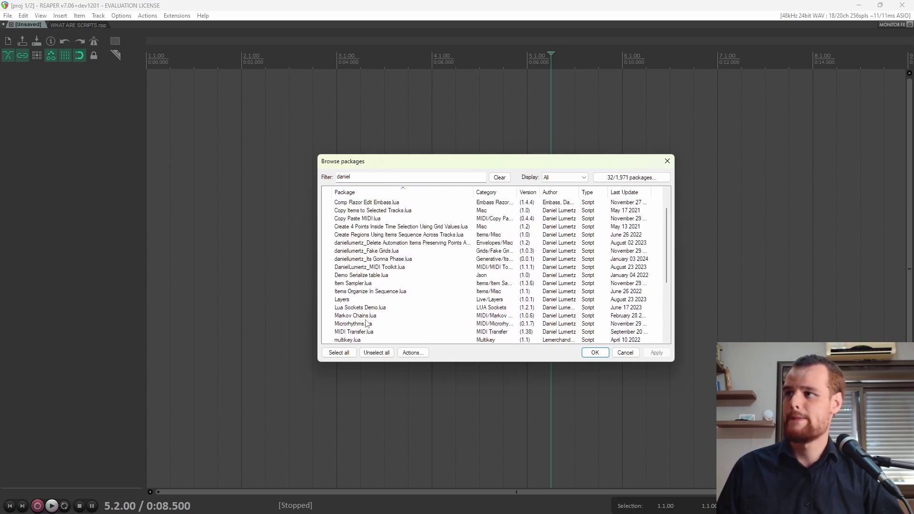
pyautogui.scroll(-4, 367, 336)
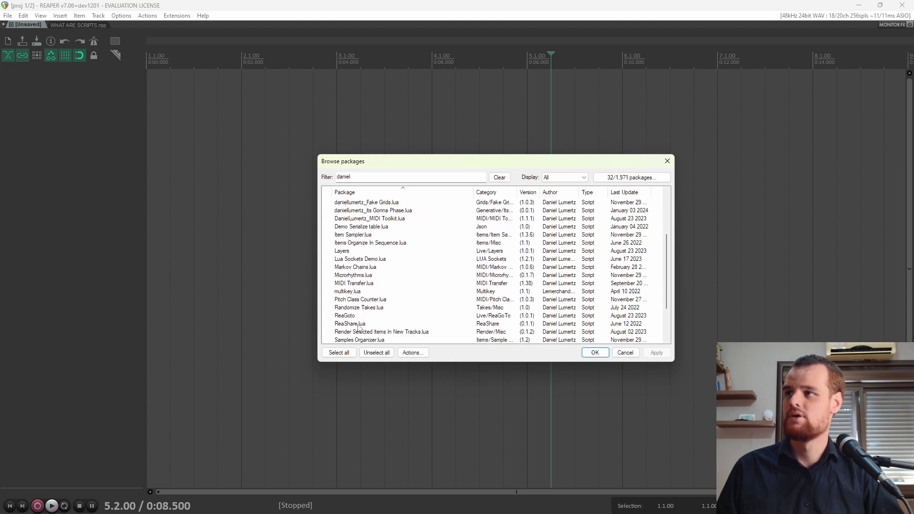
# Step: Mark Track Snapshot.lua for installing v1.4.9 and apply the pending install
pyautogui.click(367, 332)
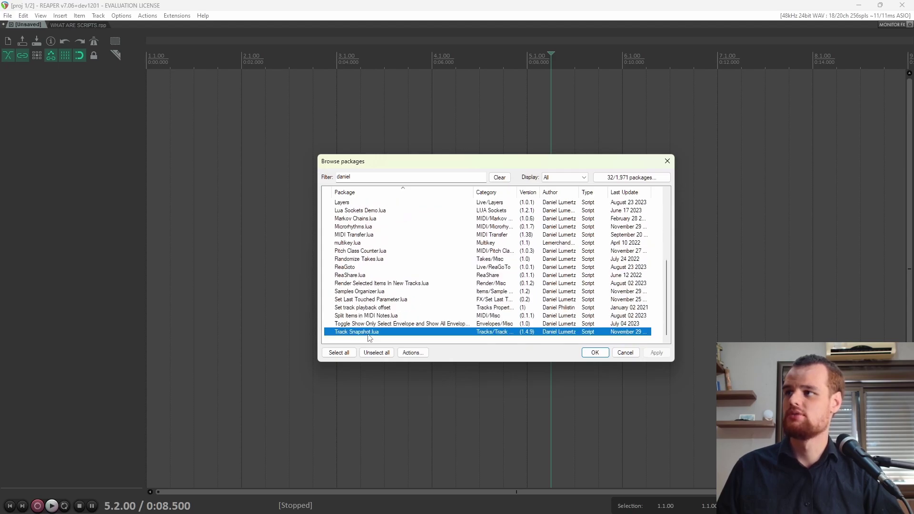
pyautogui.click(413, 353)
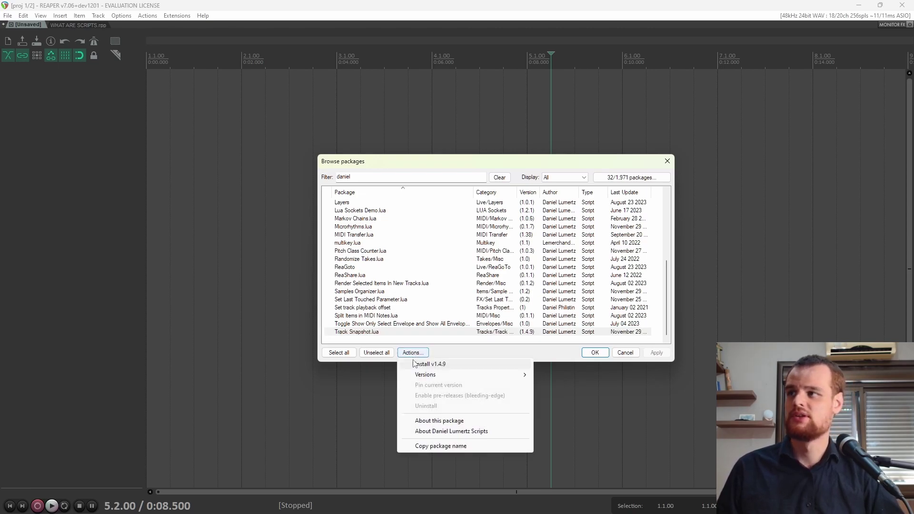
pyautogui.click(414, 361)
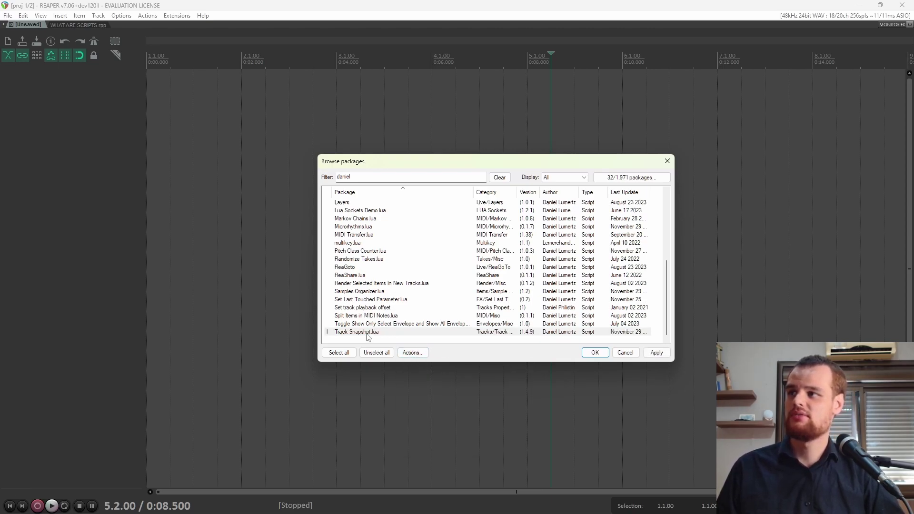
pyautogui.click(656, 353)
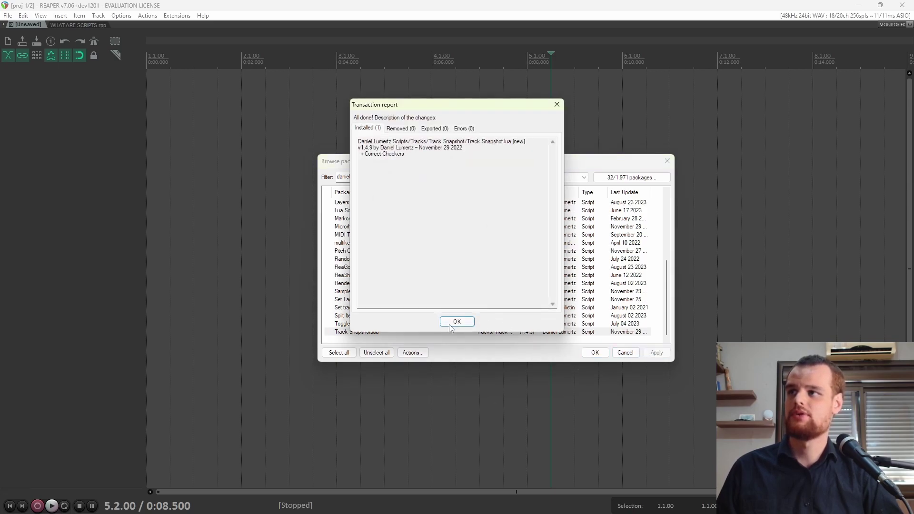
# Step: Run Script: Track Snapshot.lua from the Actions list filtered by 'snapshot', then close its window
pyautogui.click(453, 323)
pyautogui.click(274, 214)
pyautogui.hotkey('shift', '/')
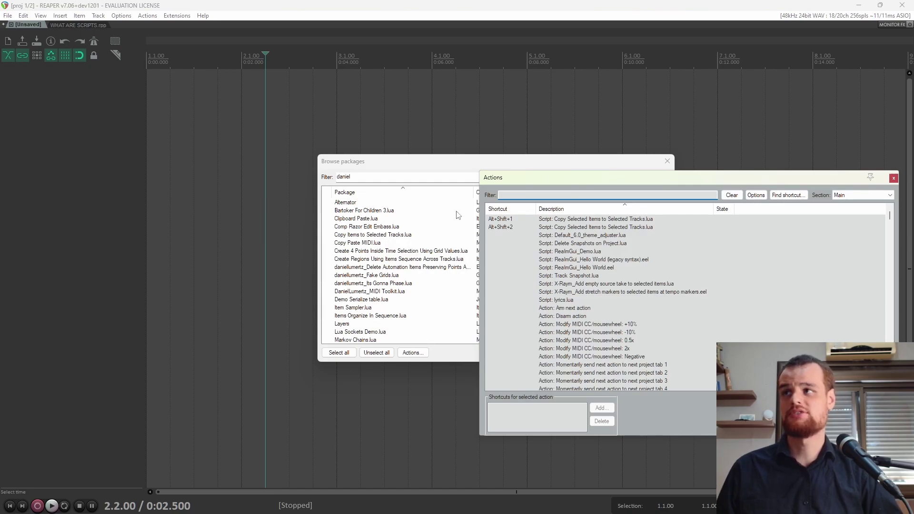
pyautogui.write('snapshot')
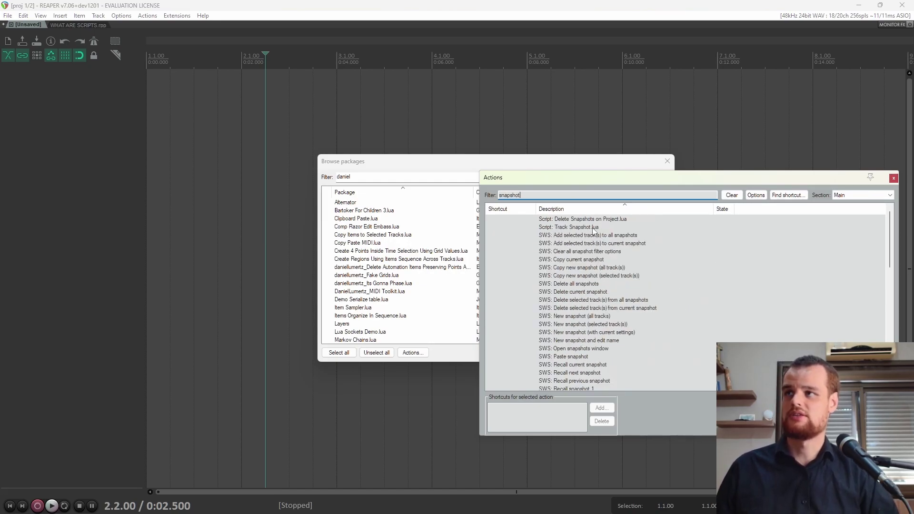
pyautogui.doubleClick(593, 228)
pyautogui.moveTo(95, 55); pyautogui.dragTo(256, 122)
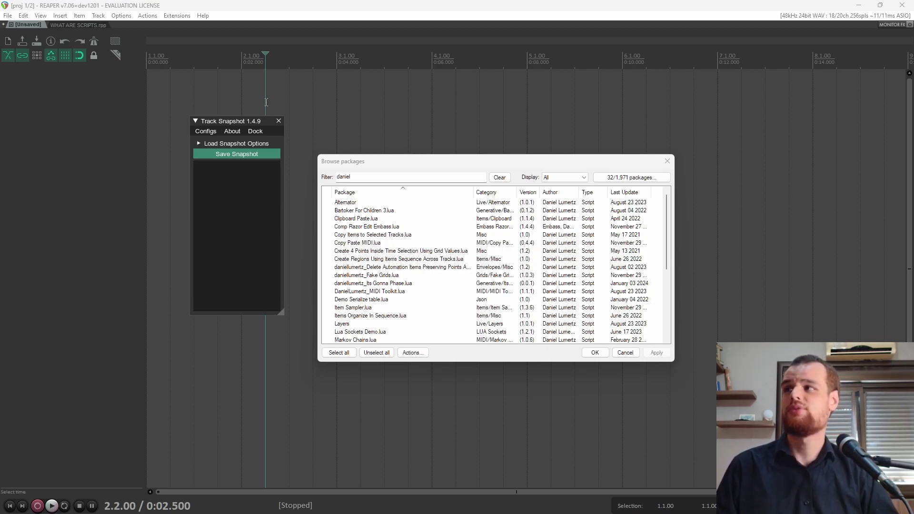
pyautogui.click(278, 121)
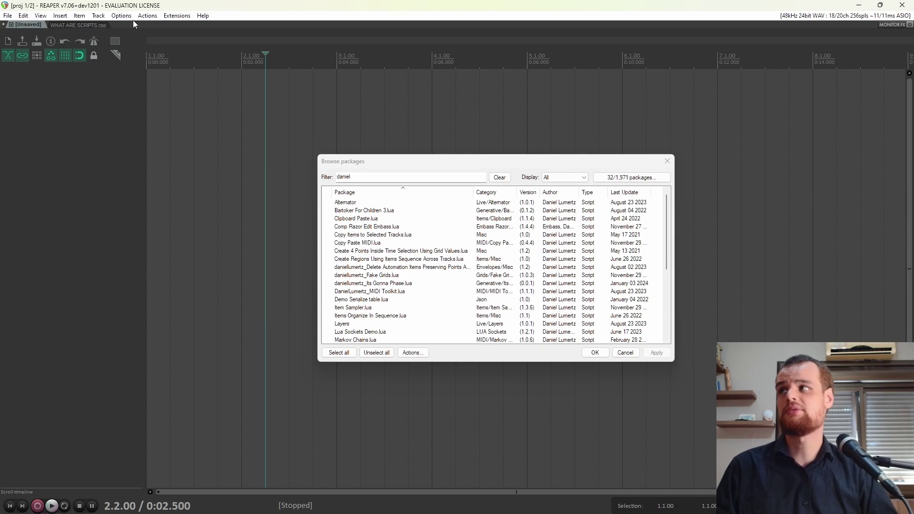
# Step: Synchronize ReaPack packages, select Track Snapshot.lua and show its Versions list
pyautogui.click(176, 15)
pyautogui.moveTo(189, 26)
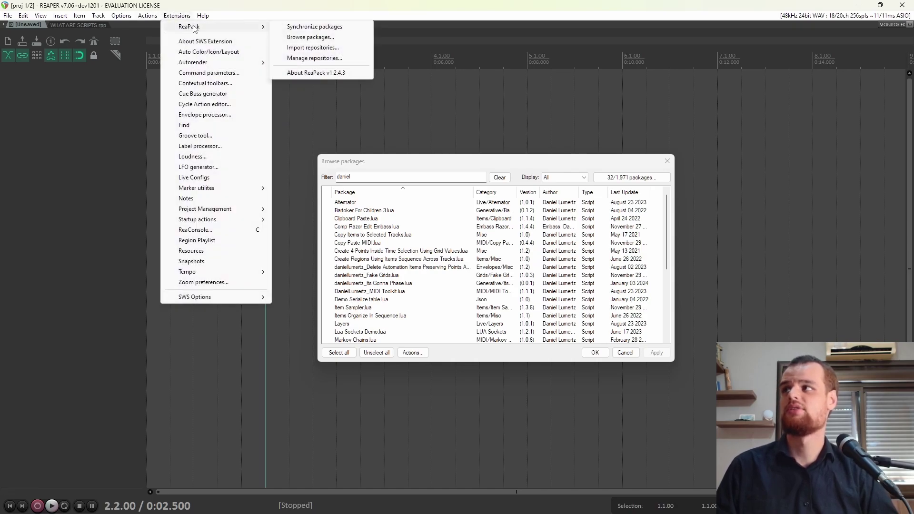
pyautogui.click(290, 28)
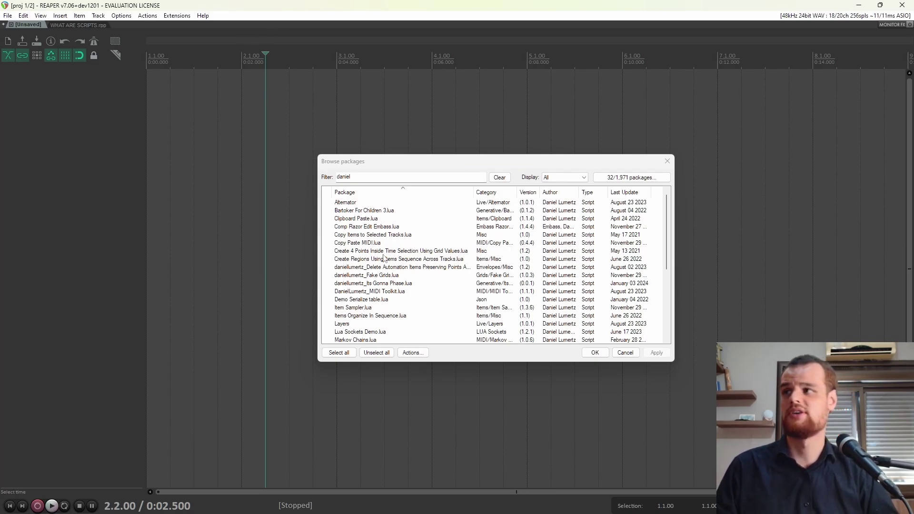
pyautogui.scroll(-5, 386, 278)
pyautogui.click(376, 332)
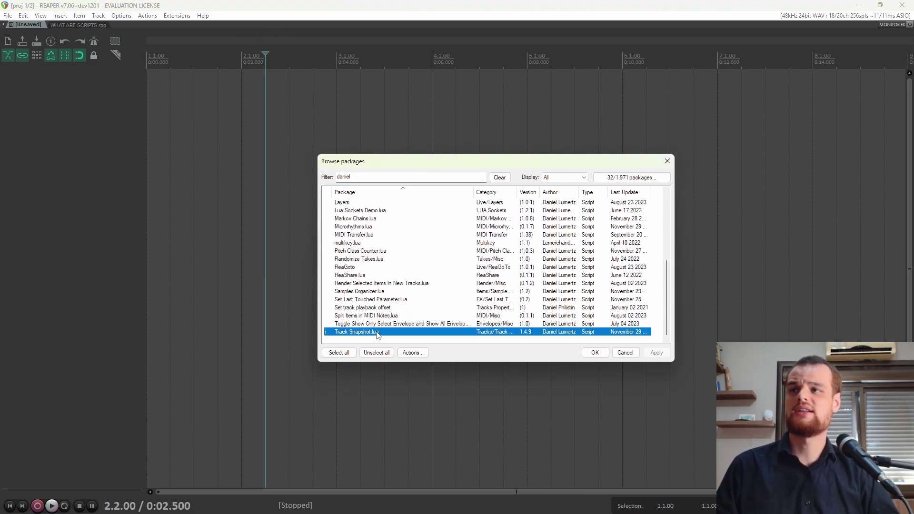
pyautogui.click(414, 353)
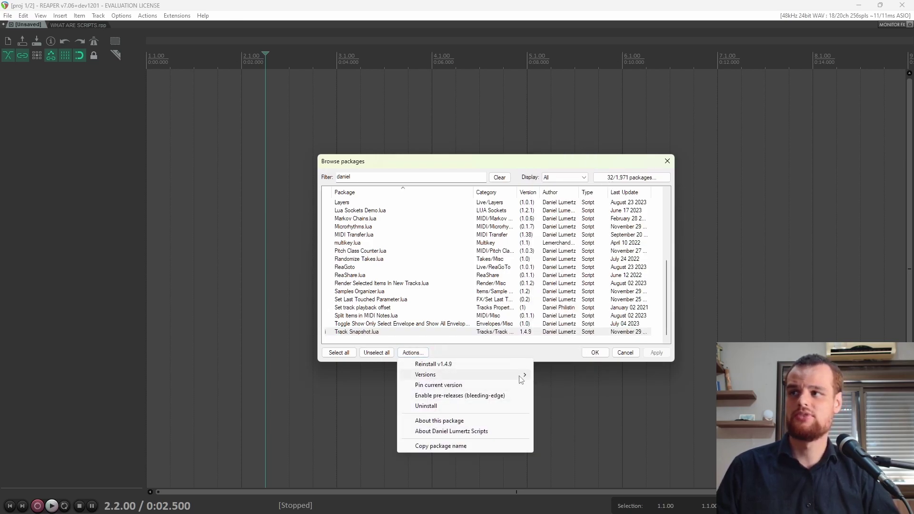
pyautogui.moveTo(520, 378)
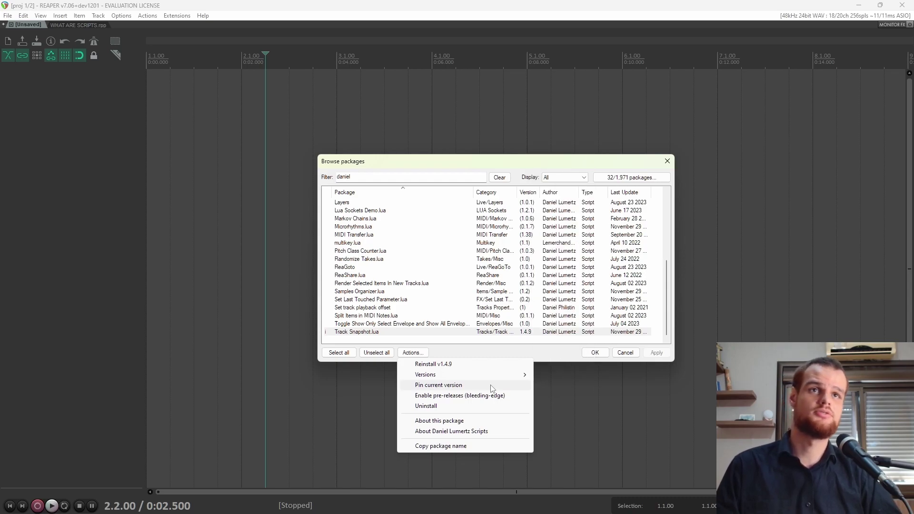
# Step: Switch Track Snapshot.lua to version 1.2 and pin that version against updates
pyautogui.moveTo(491, 375)
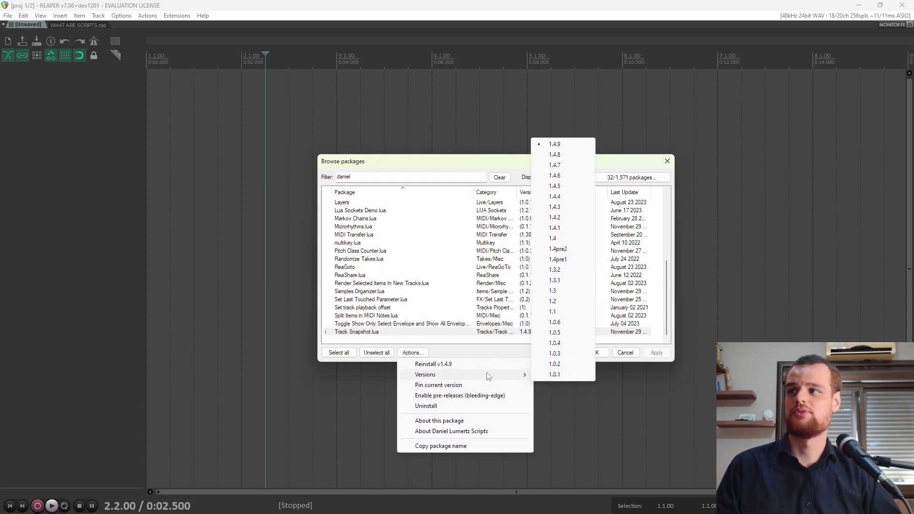
pyautogui.click(555, 305)
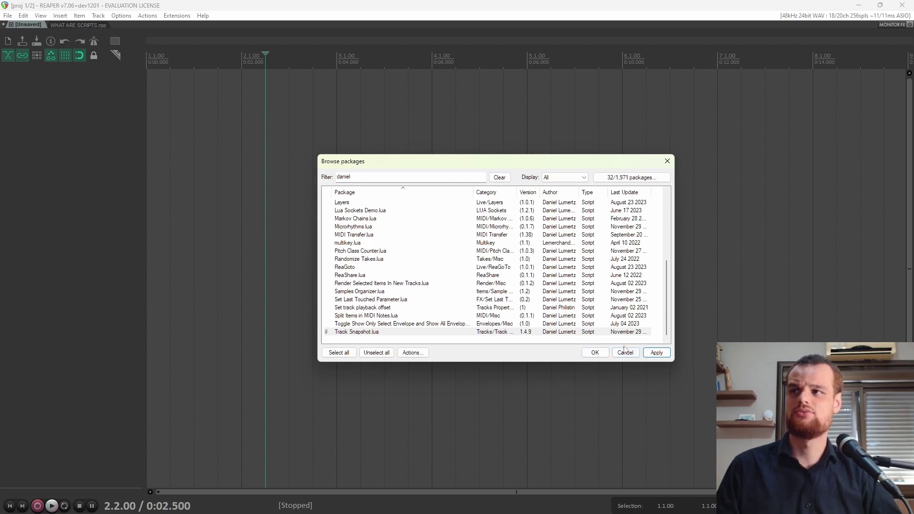
pyautogui.click(412, 352)
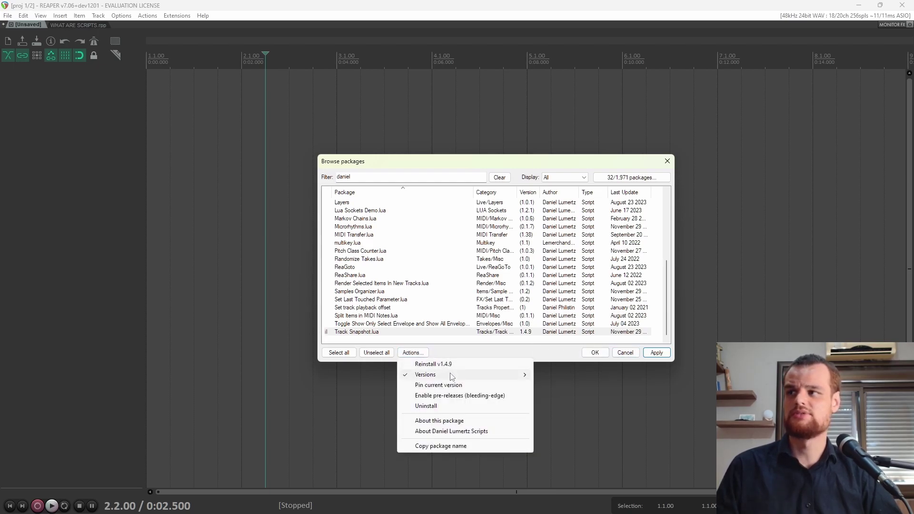
pyautogui.click(460, 385)
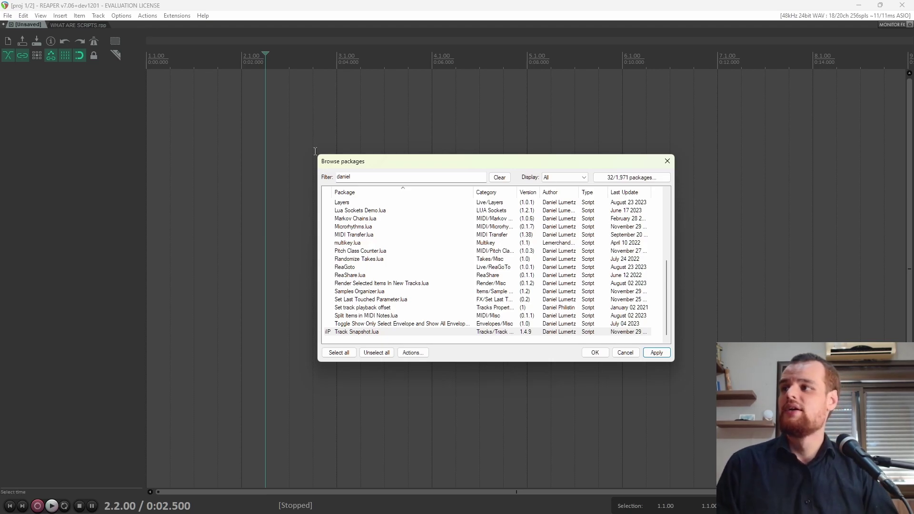
# Step: Return Track Snapshot.lua to version 1.4.9 from its version list
pyautogui.click(413, 354)
pyautogui.moveTo(468, 375)
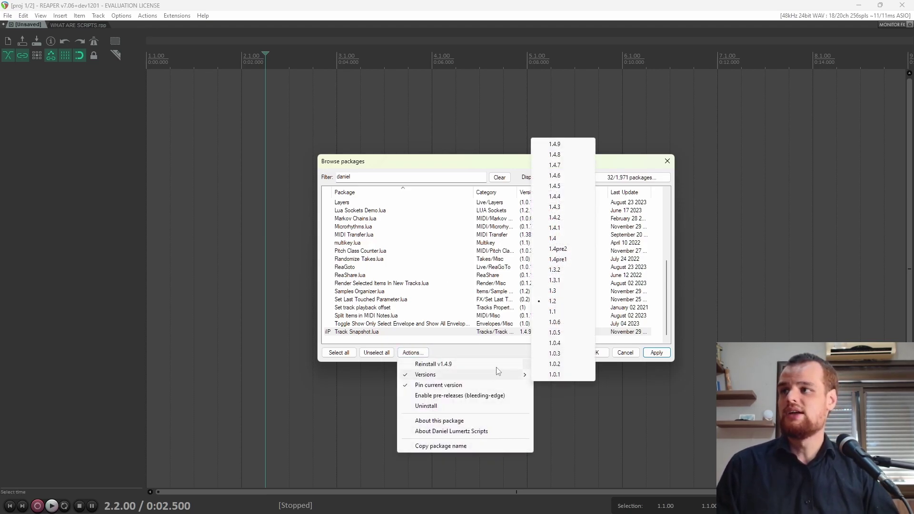
pyautogui.click(553, 144)
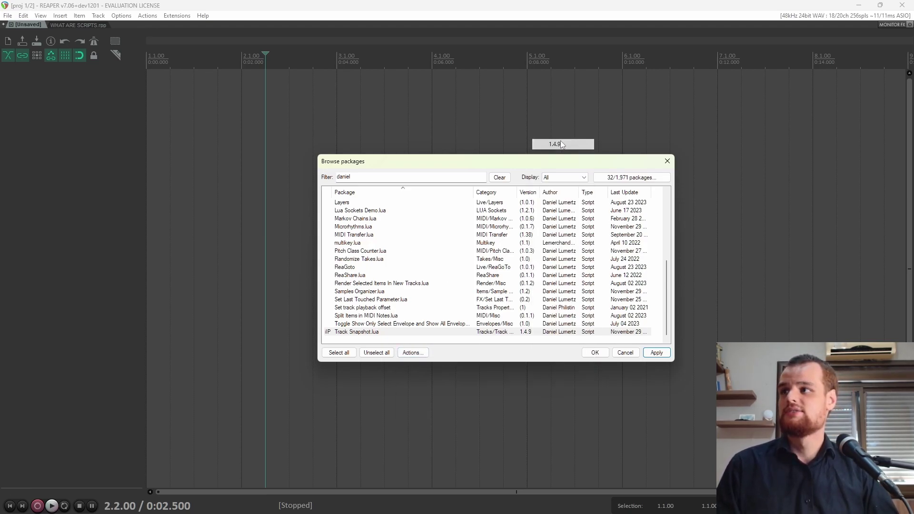
# Step: Uncheck Pin current version for Track Snapshot.lua and confirm it is no longer pinned
pyautogui.click(413, 353)
pyautogui.click(469, 386)
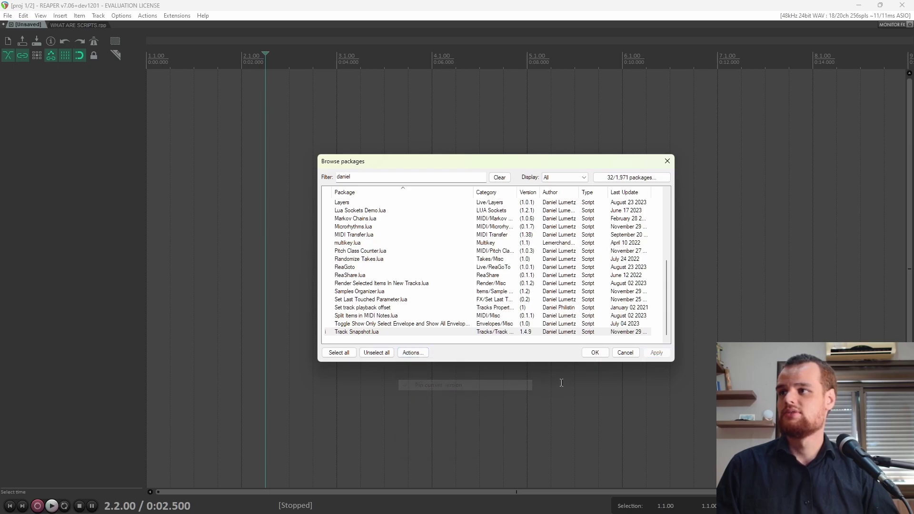
pyautogui.click(408, 353)
pyautogui.click(452, 353)
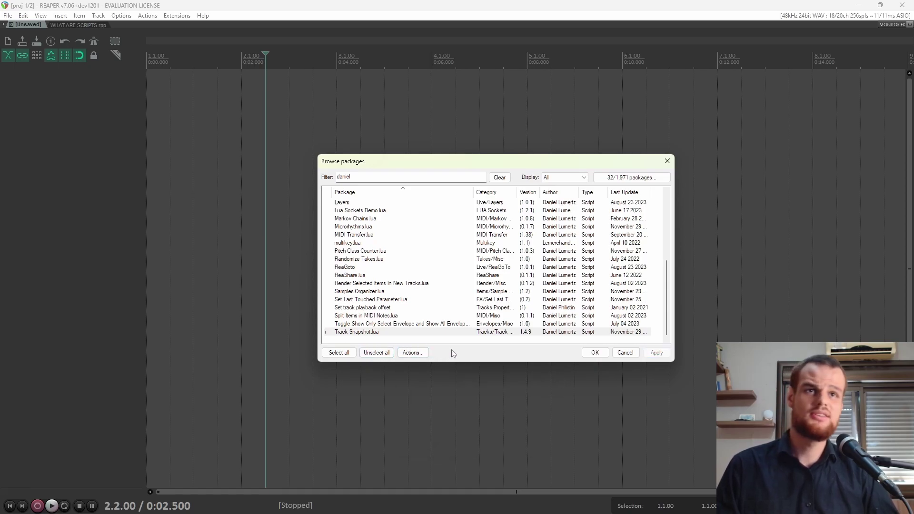